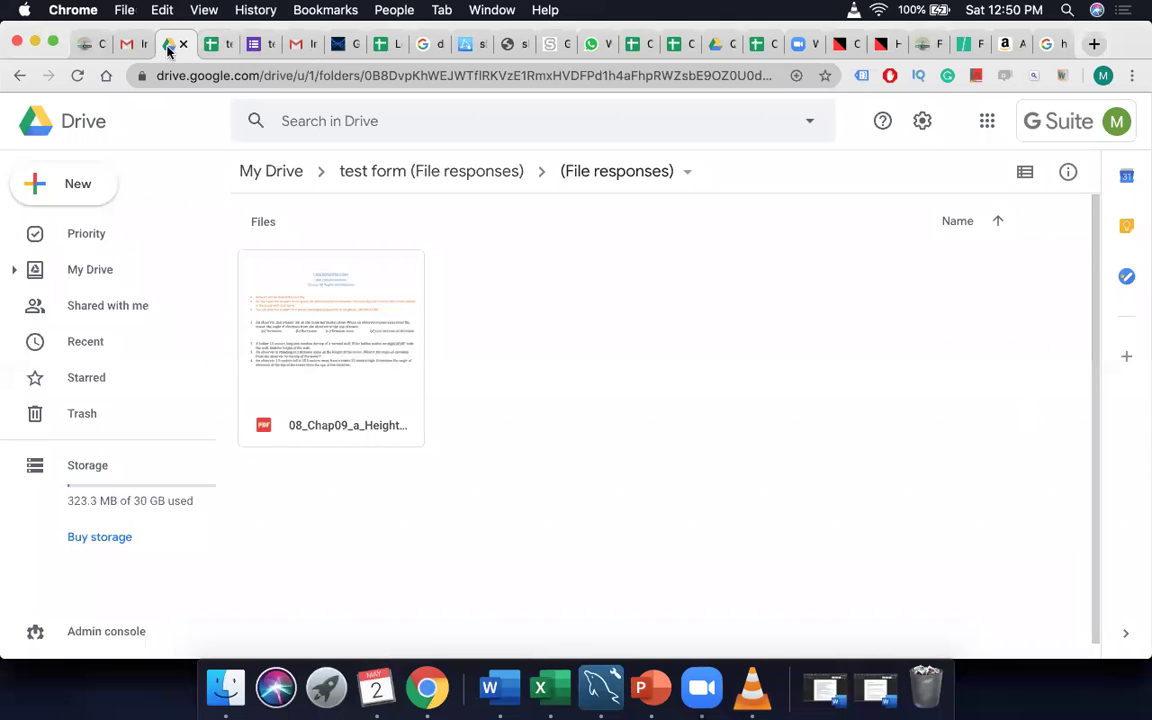
left_click(154, 44)
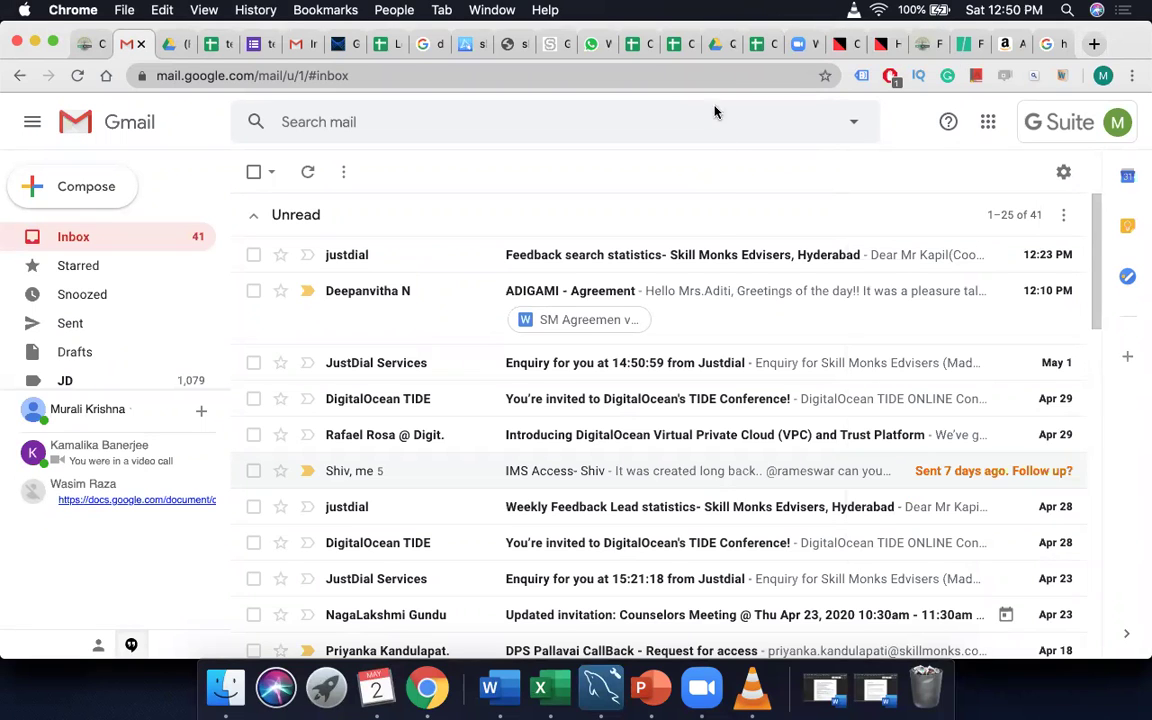
left_click(703, 687)
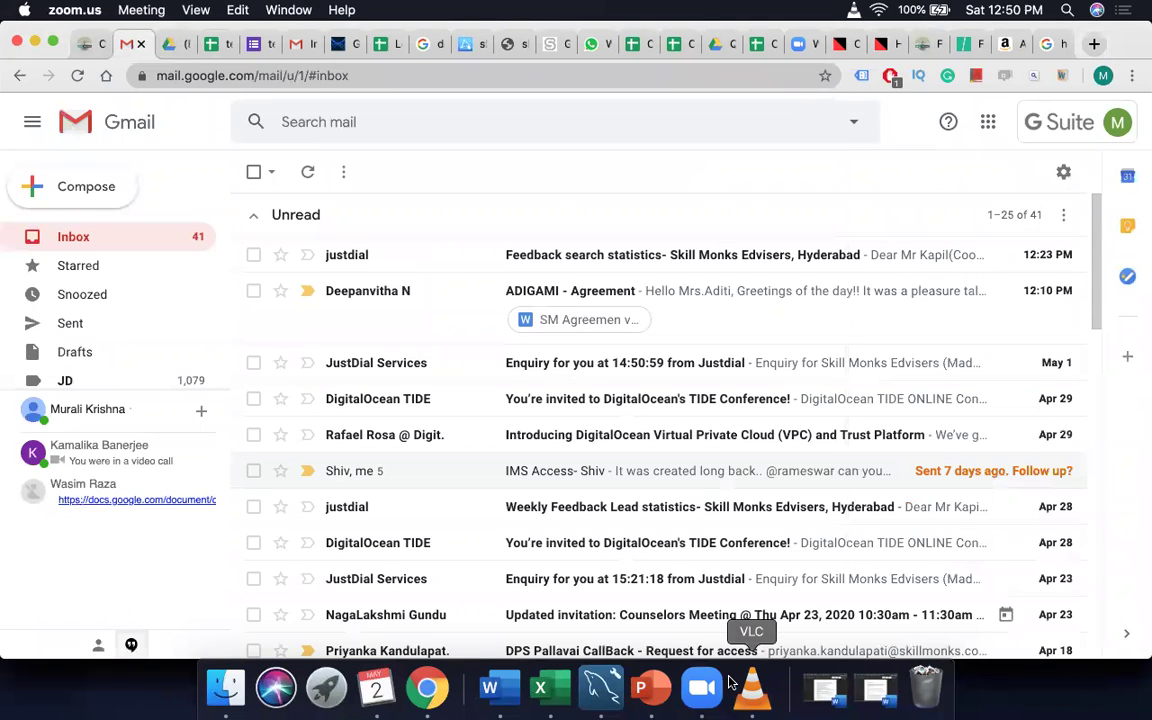
right_click(740, 686)
left_click(197, 63)
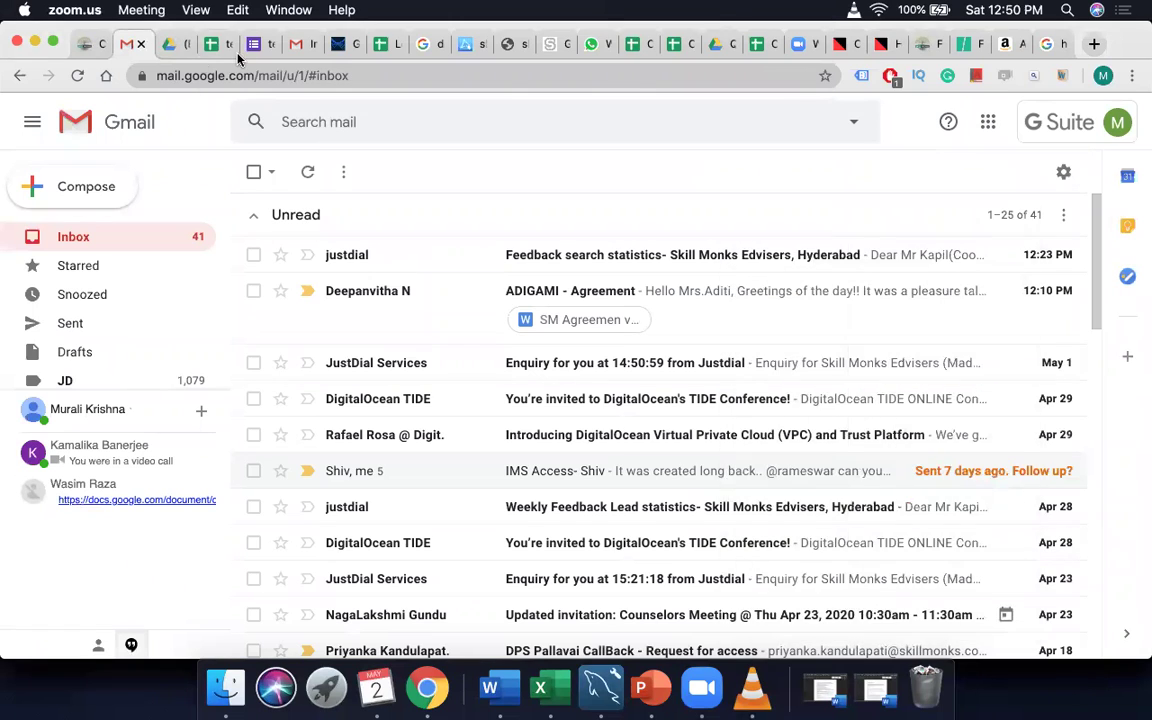
- Close the test form response spreadsheet and the test form editor
left_click(210, 45)
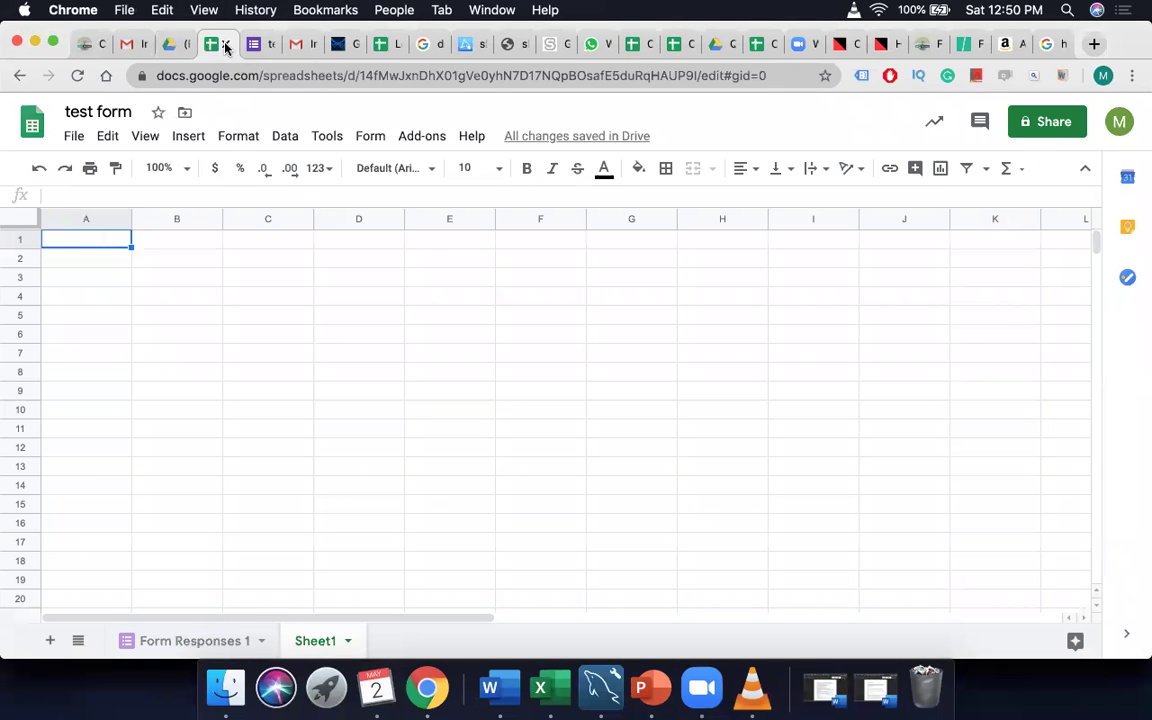
left_click(227, 45)
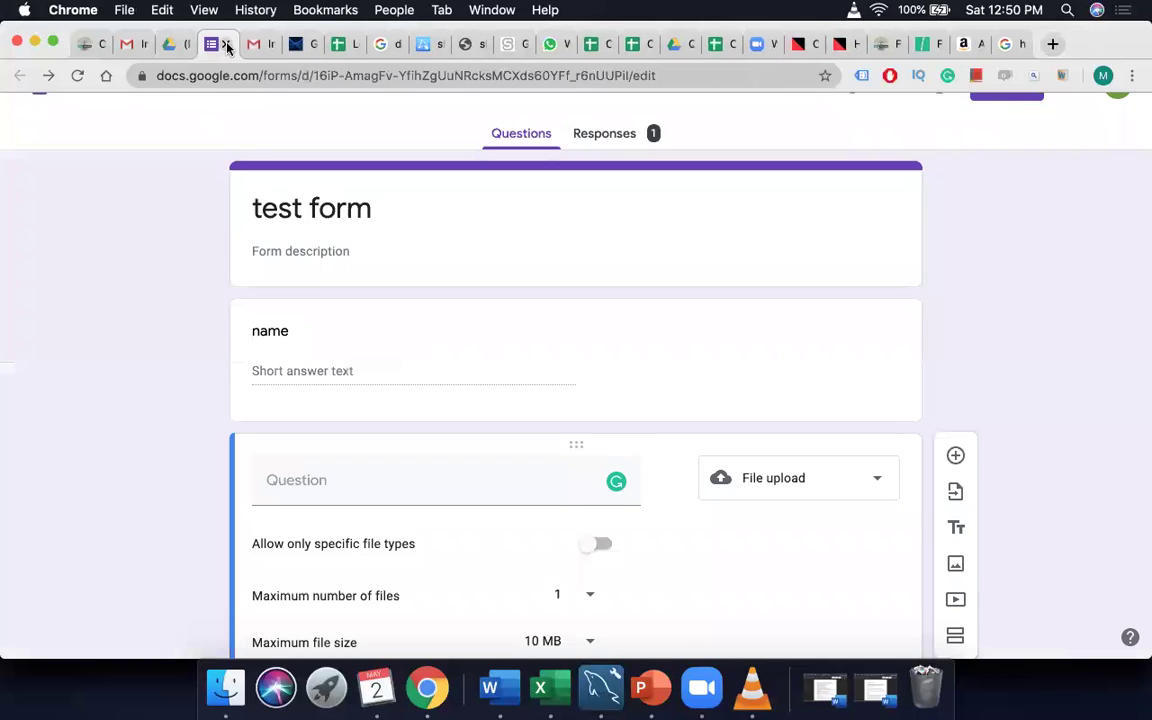
left_click(227, 45)
left_click(300, 45)
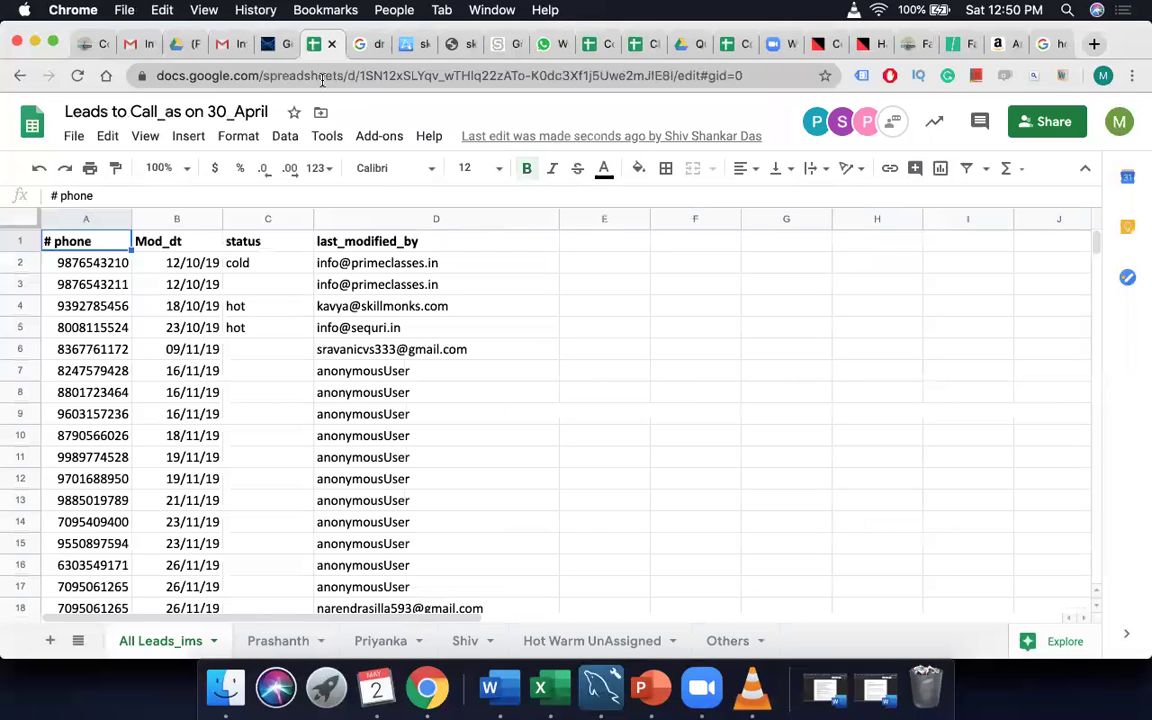
- Return to the (File responses) folder in Google Drive and create a blank Google Sheets spreadsheet there
left_click(183, 45)
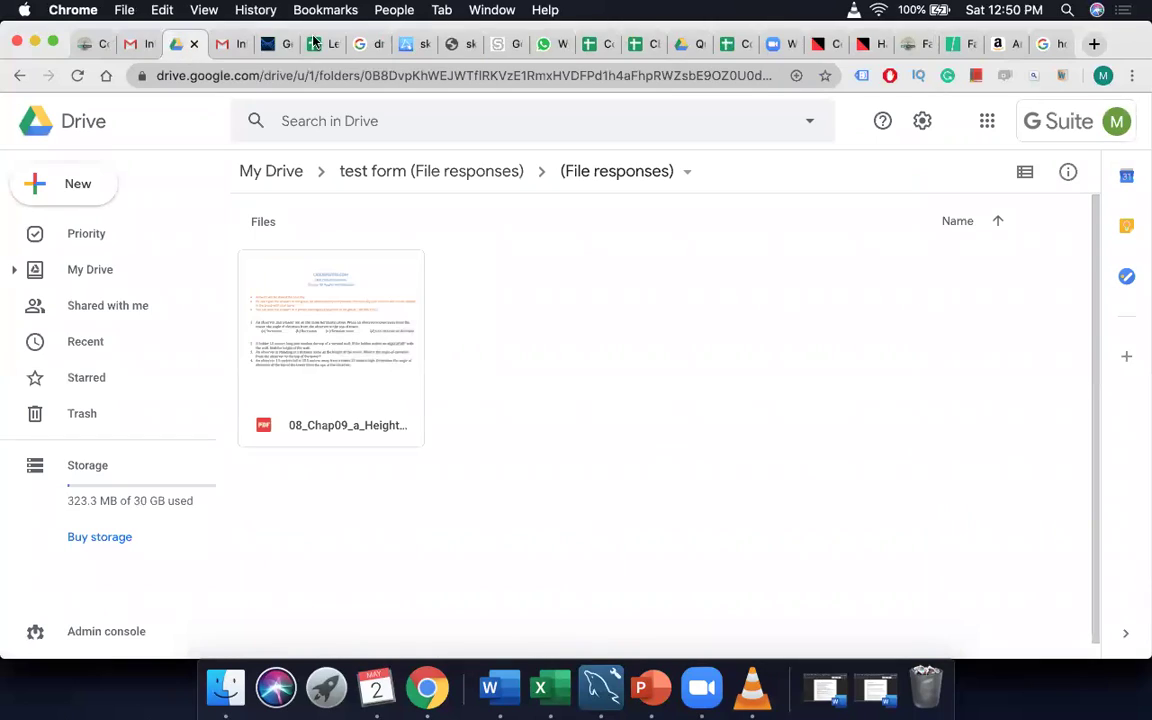
left_click(1117, 122)
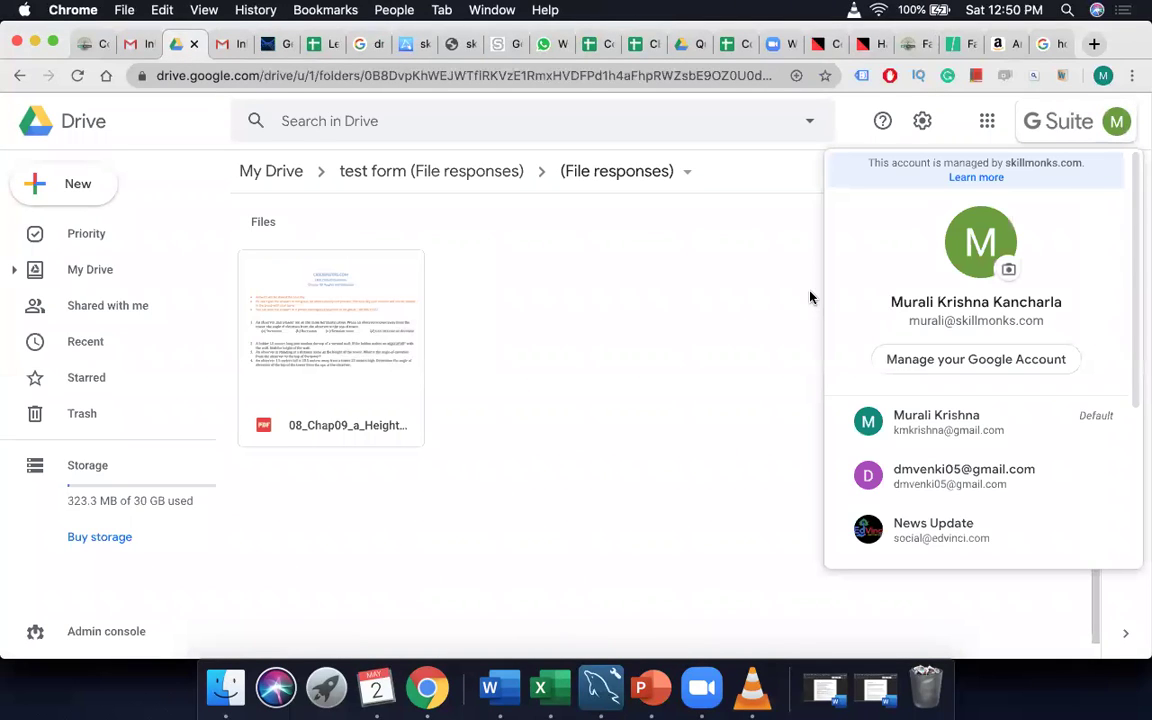
left_click(617, 266)
left_click(76, 185)
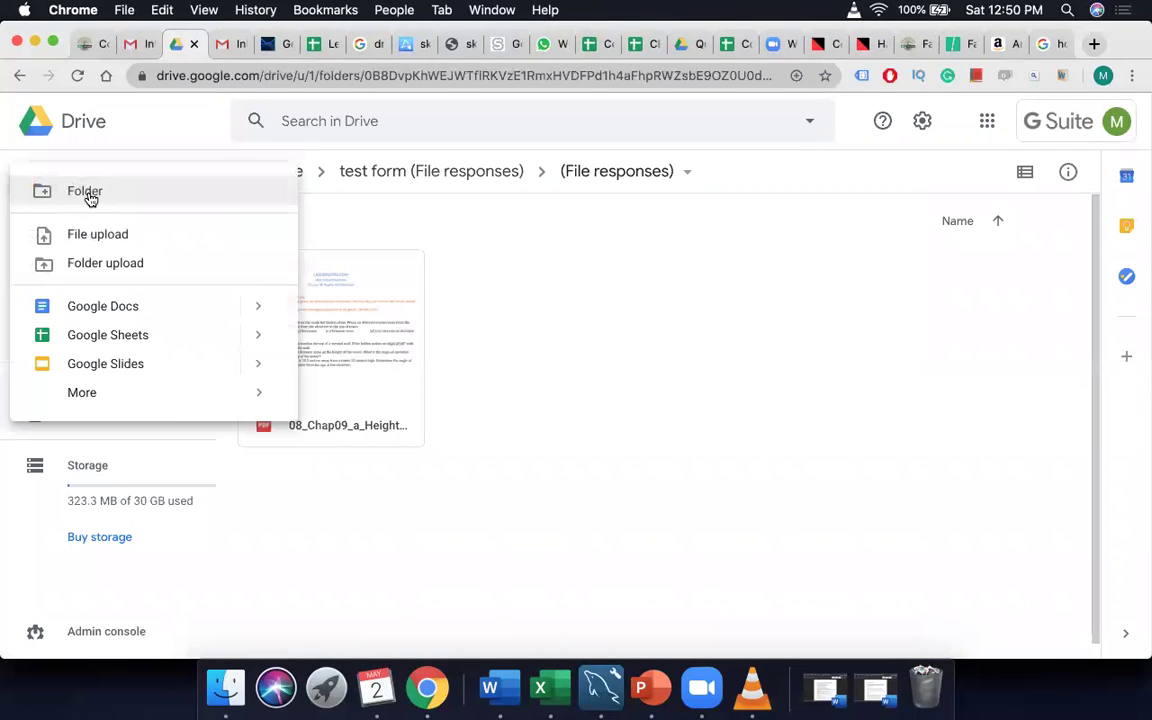
left_click(131, 336)
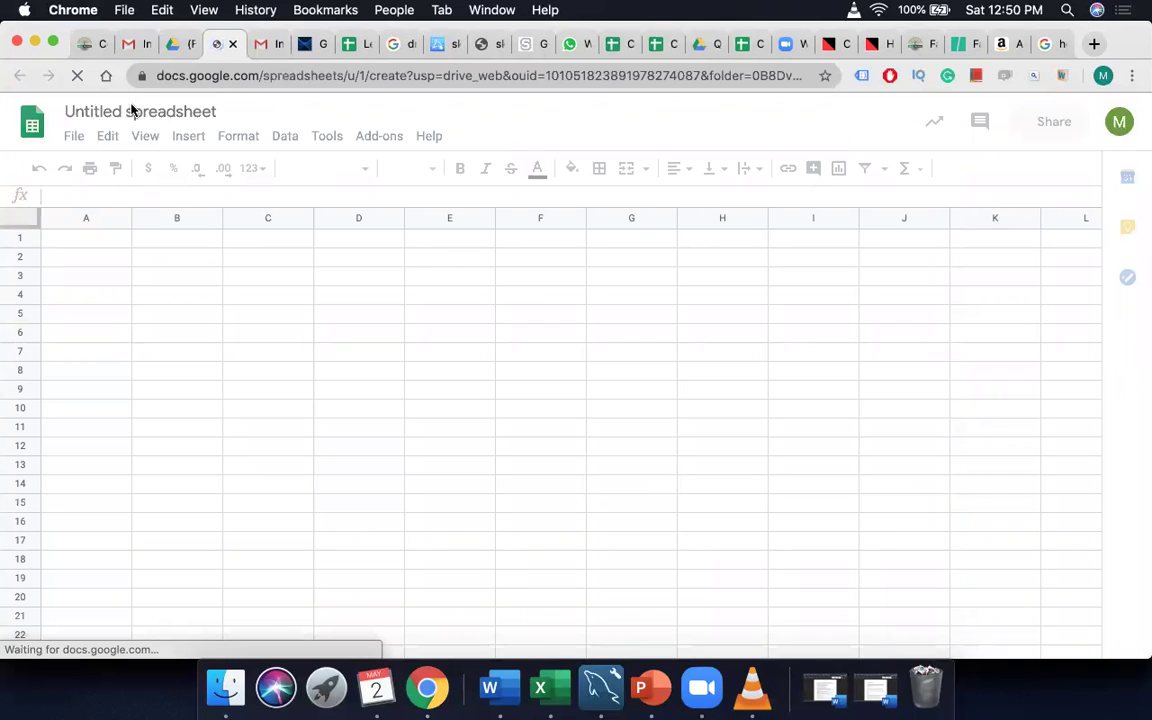
- Rename the untitled spreadsheet to Candidates Applications
left_click(131, 111)
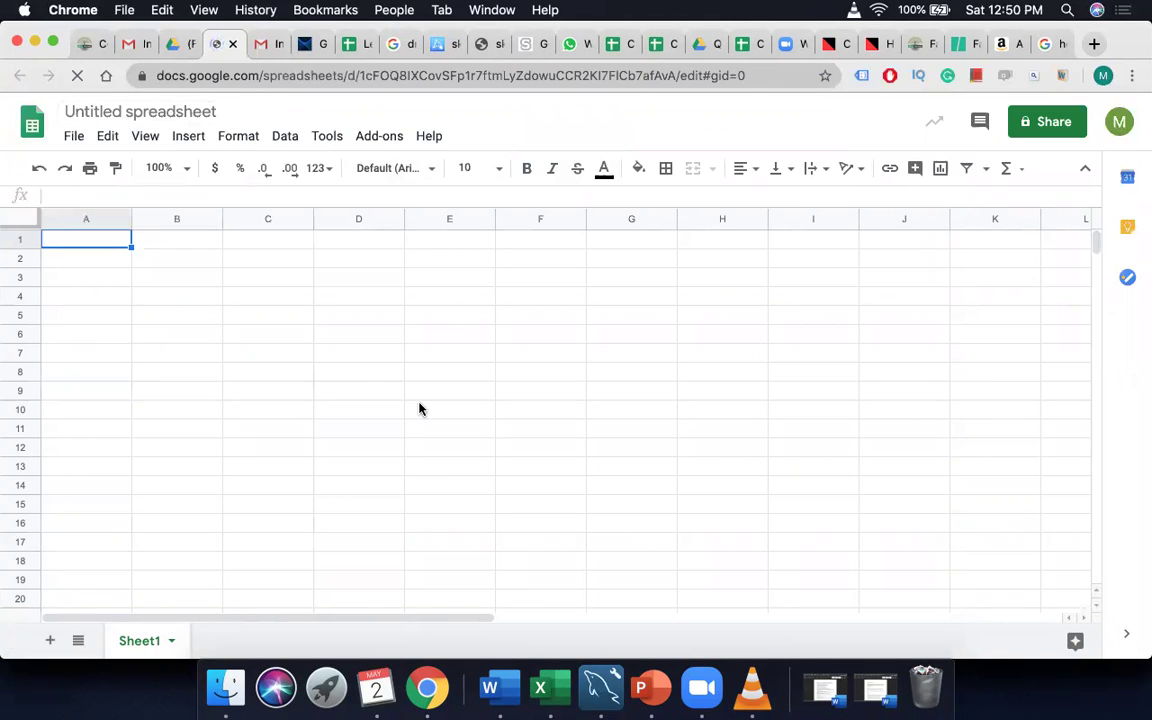
left_click(156, 113)
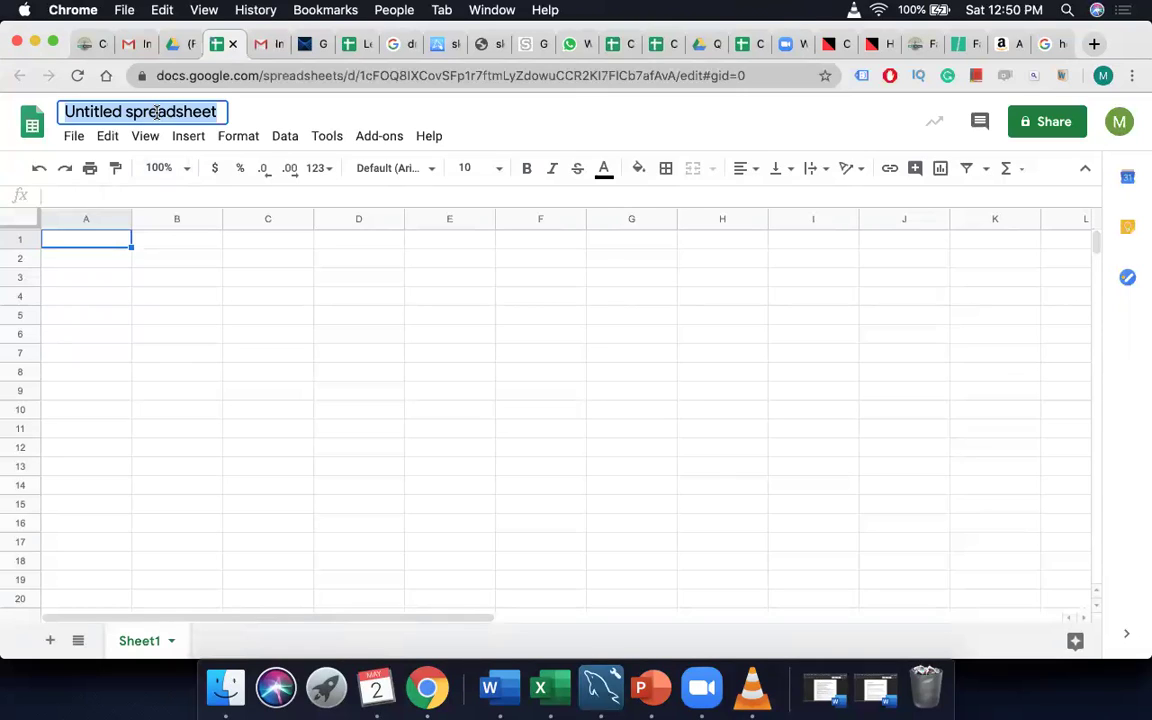
type("Candi")
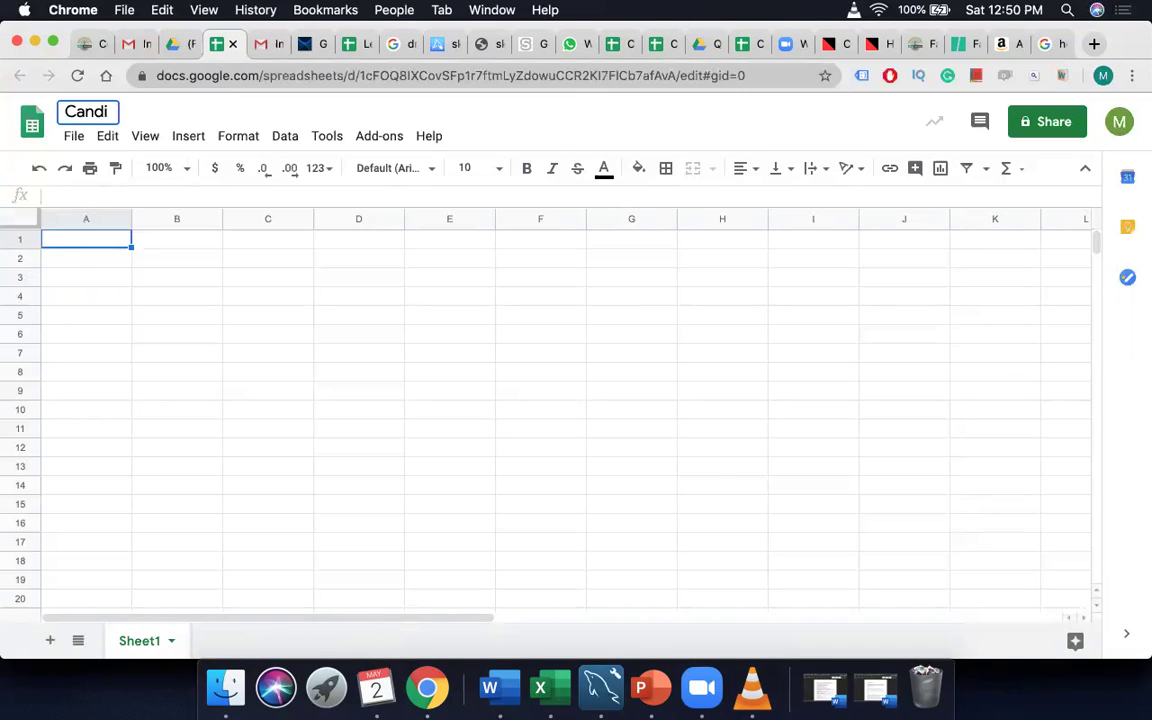
type("dates Applications")
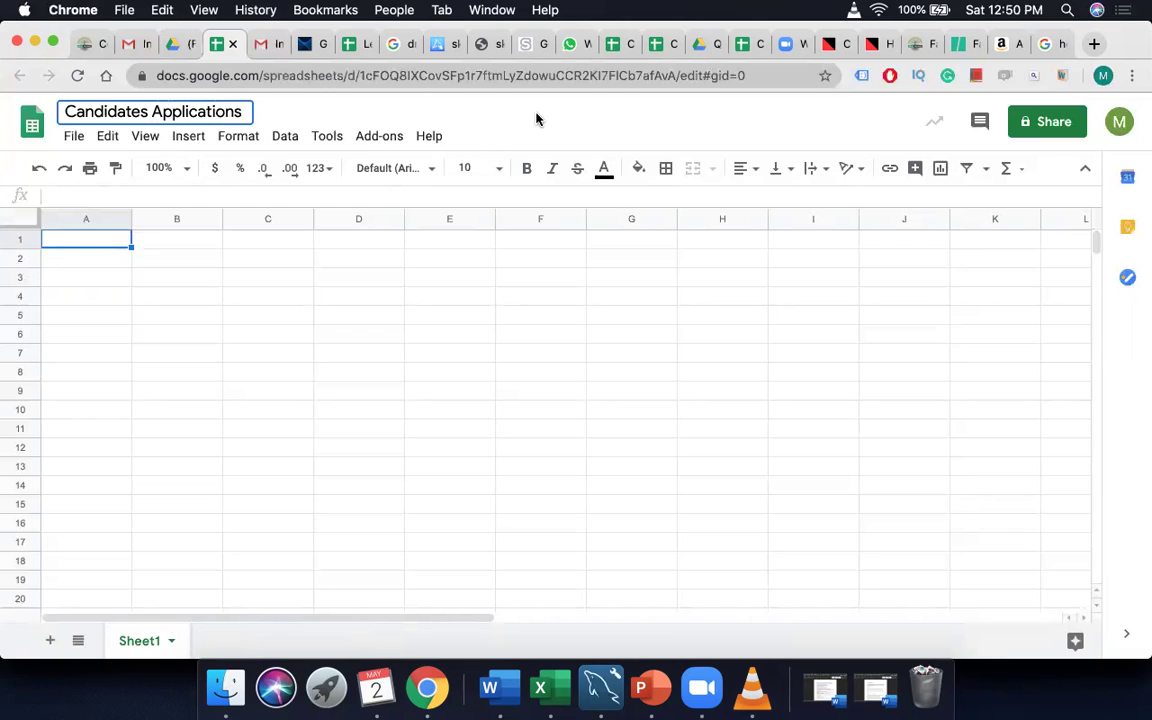
key("Return")
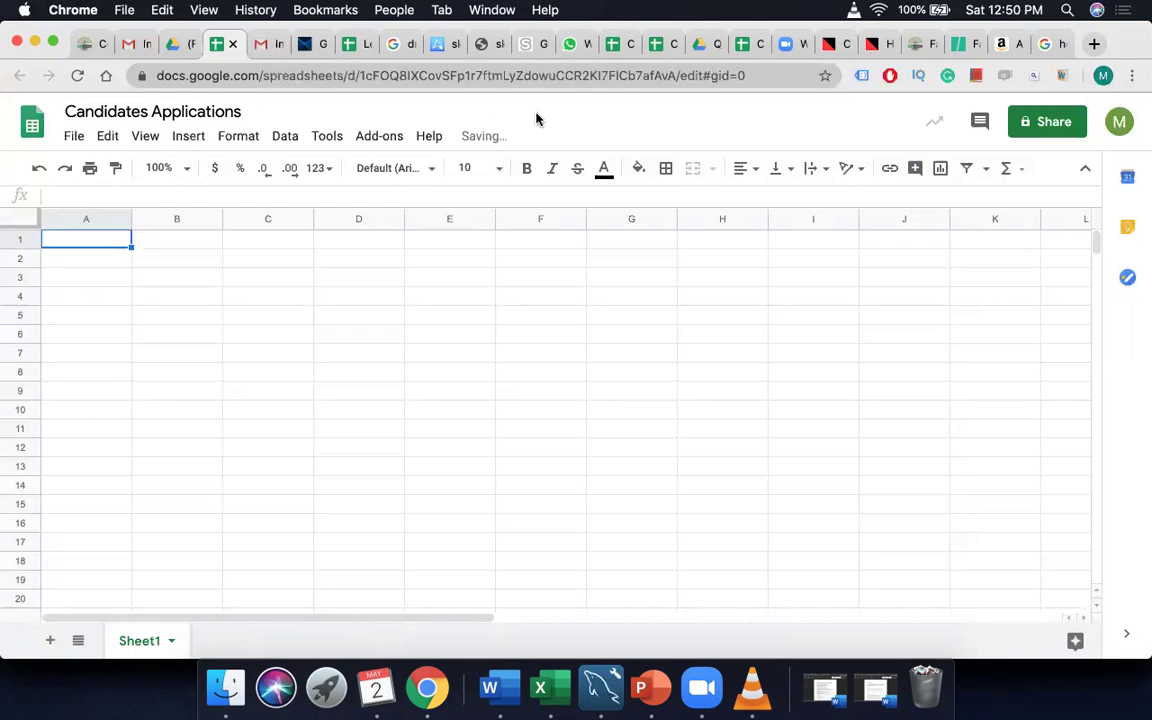
- Create a form linked to the Candidates Applications spreadsheet, keeping its title and leaving the description empty
left_click(330, 137)
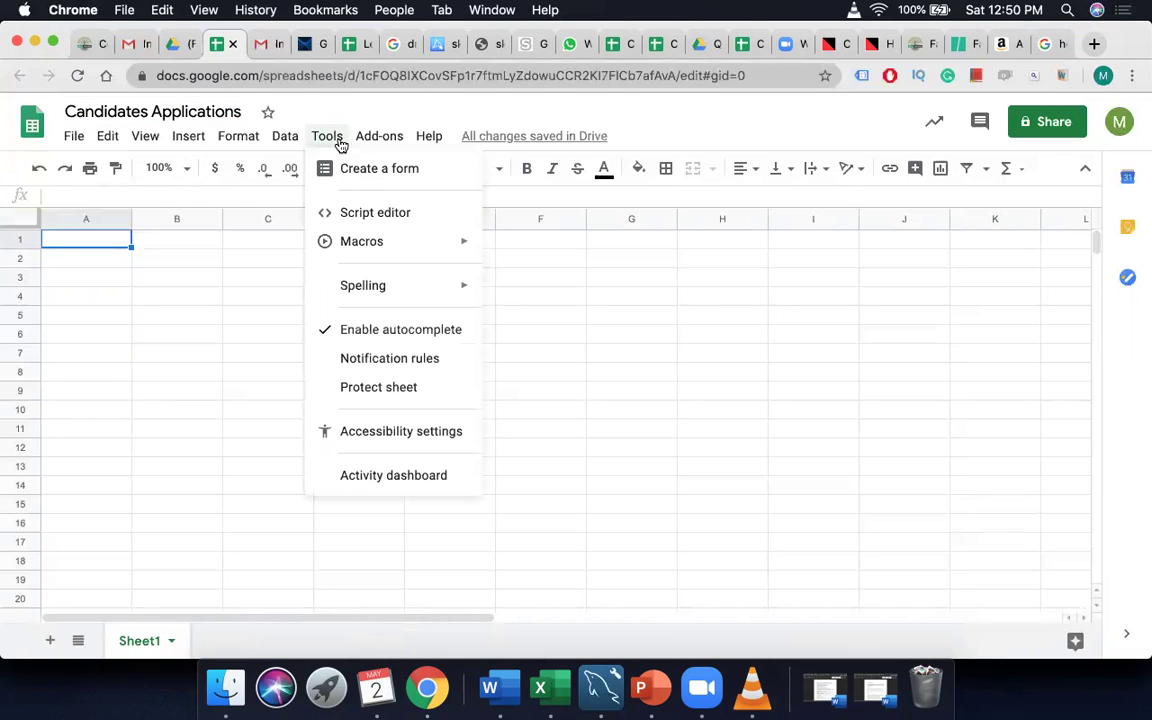
left_click(350, 172)
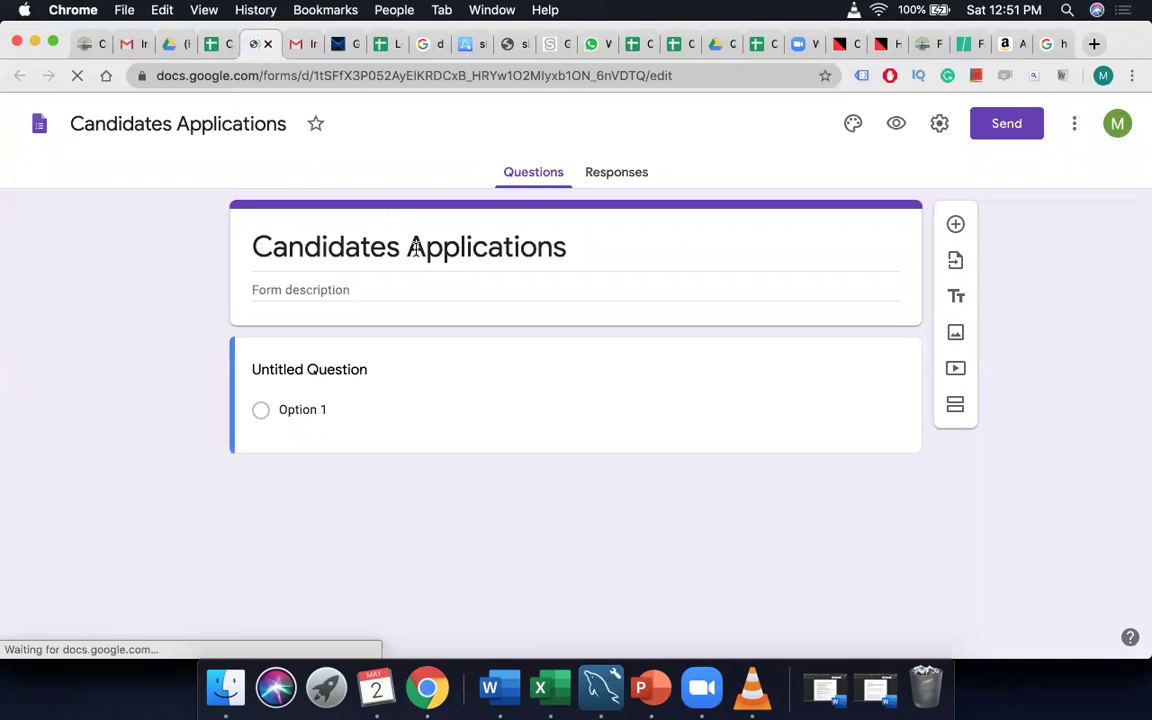
left_click(596, 263)
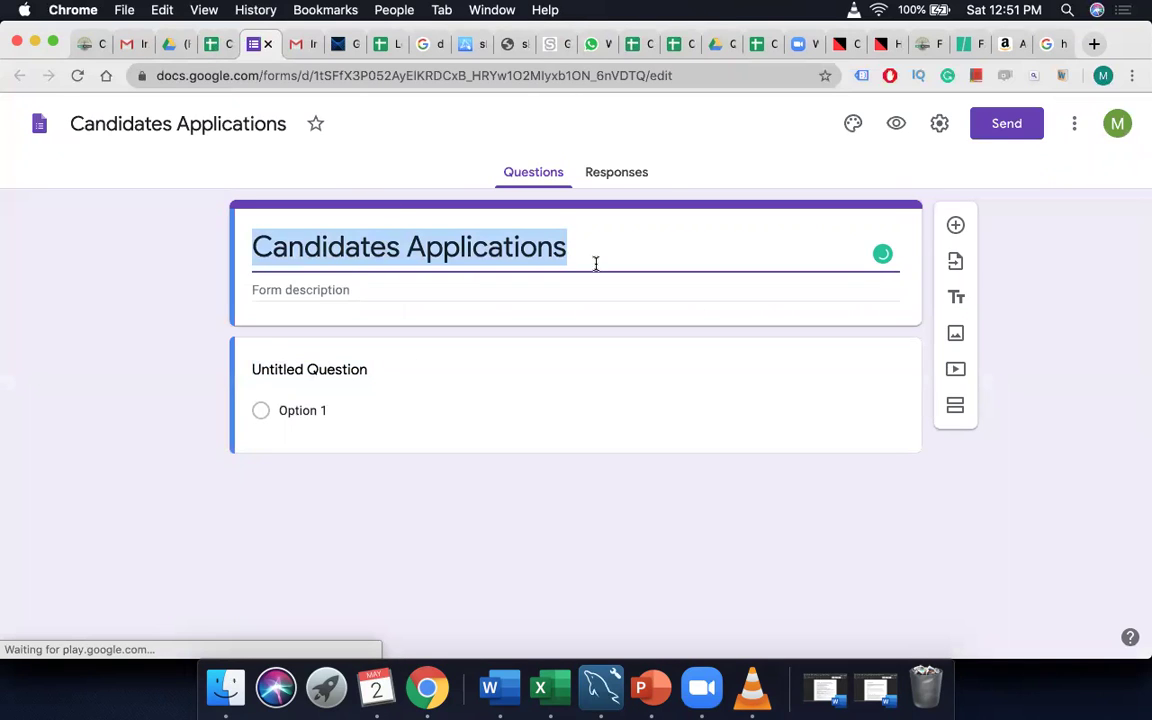
left_click(416, 290)
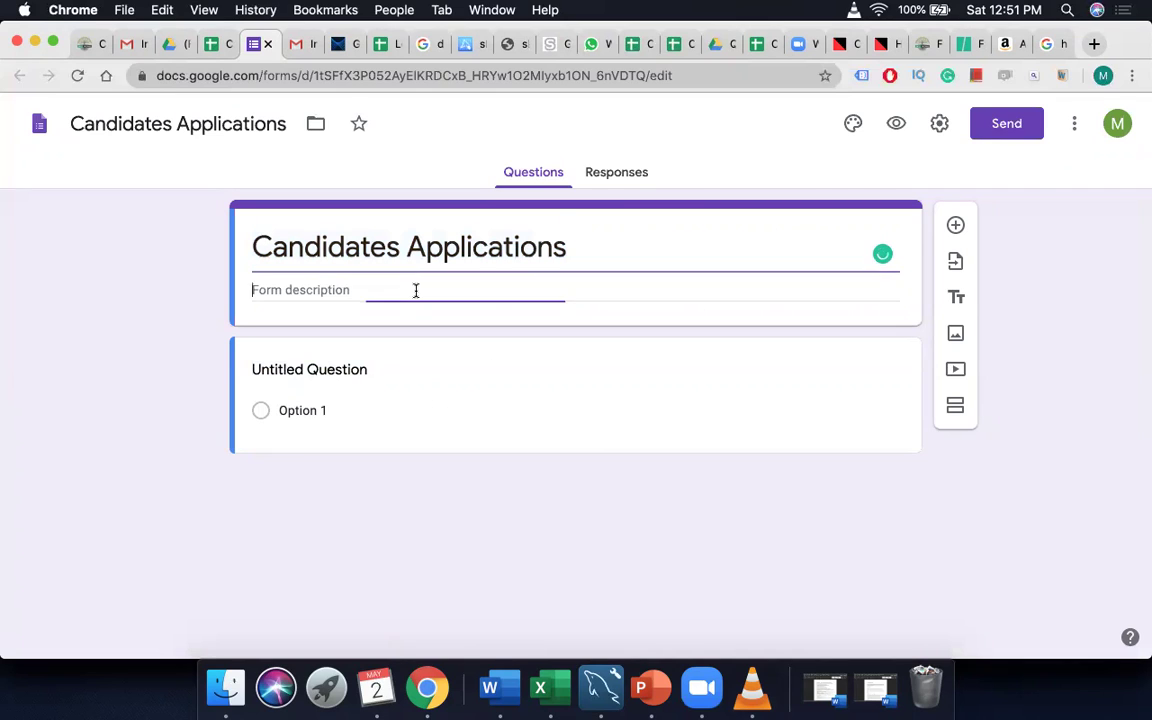
- Replace the untitled first question with a short answer question titled Name
left_click(310, 369)
left_click(313, 375)
triple_click(316, 376)
type("Name")
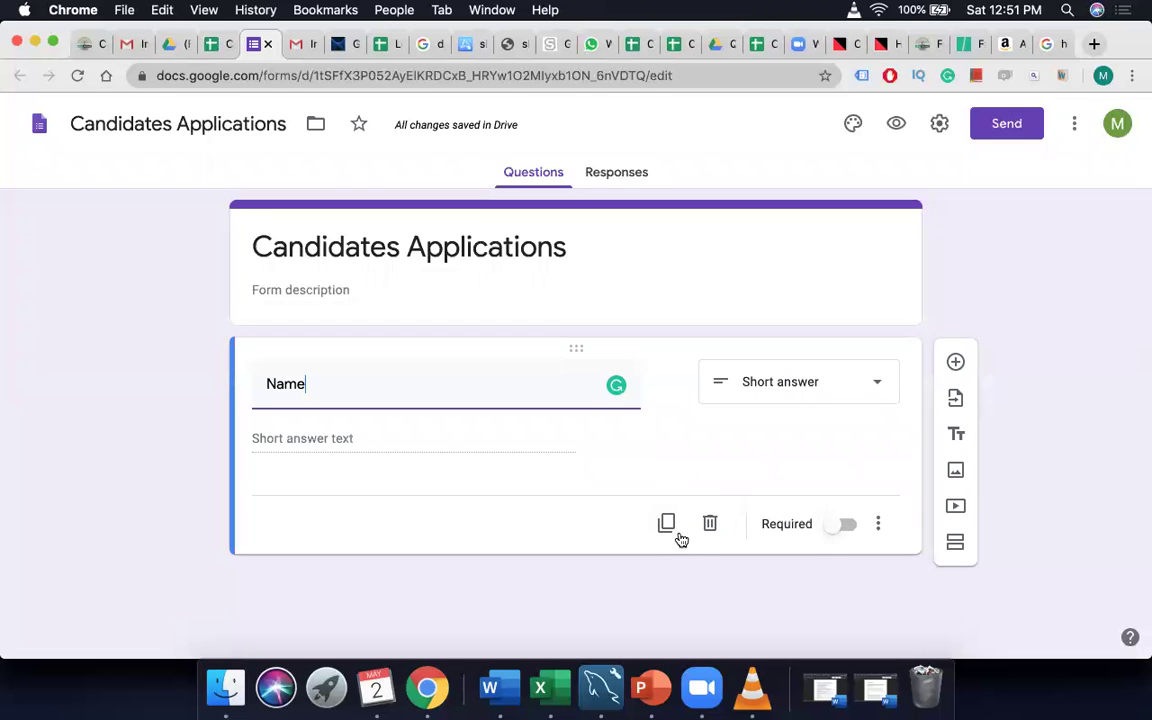
- Add a multiple choice question titled Qualification with the options Bachelors and Master
left_click(955, 364)
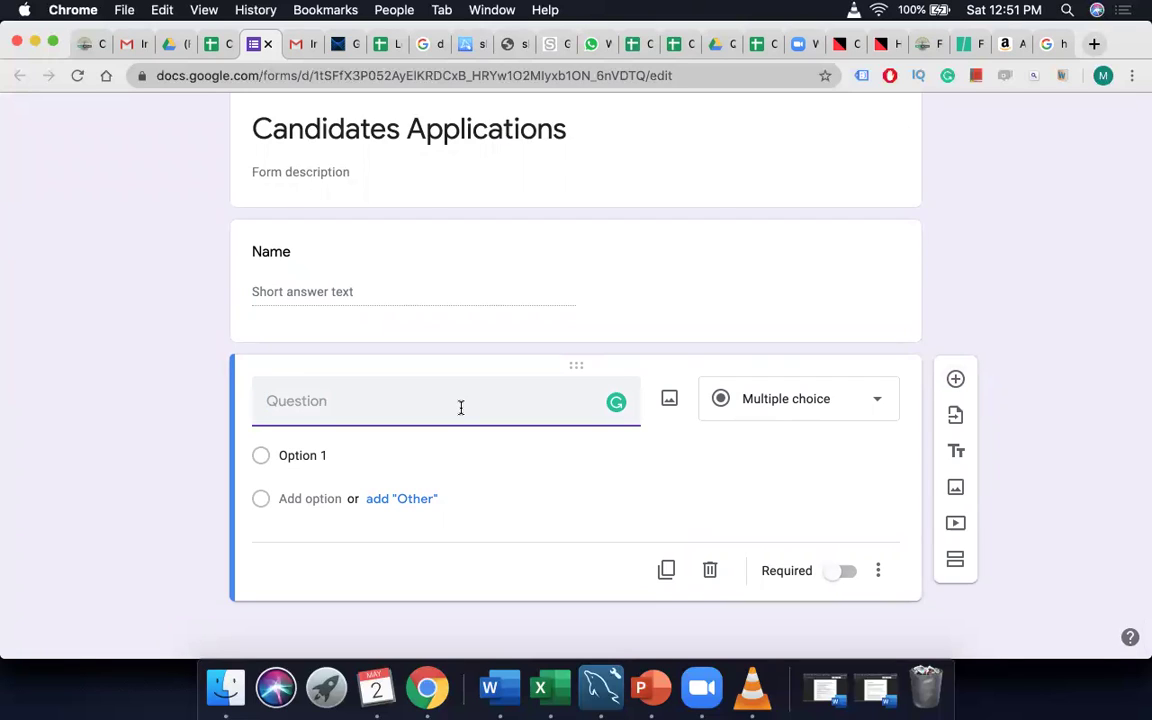
type("Qualification")
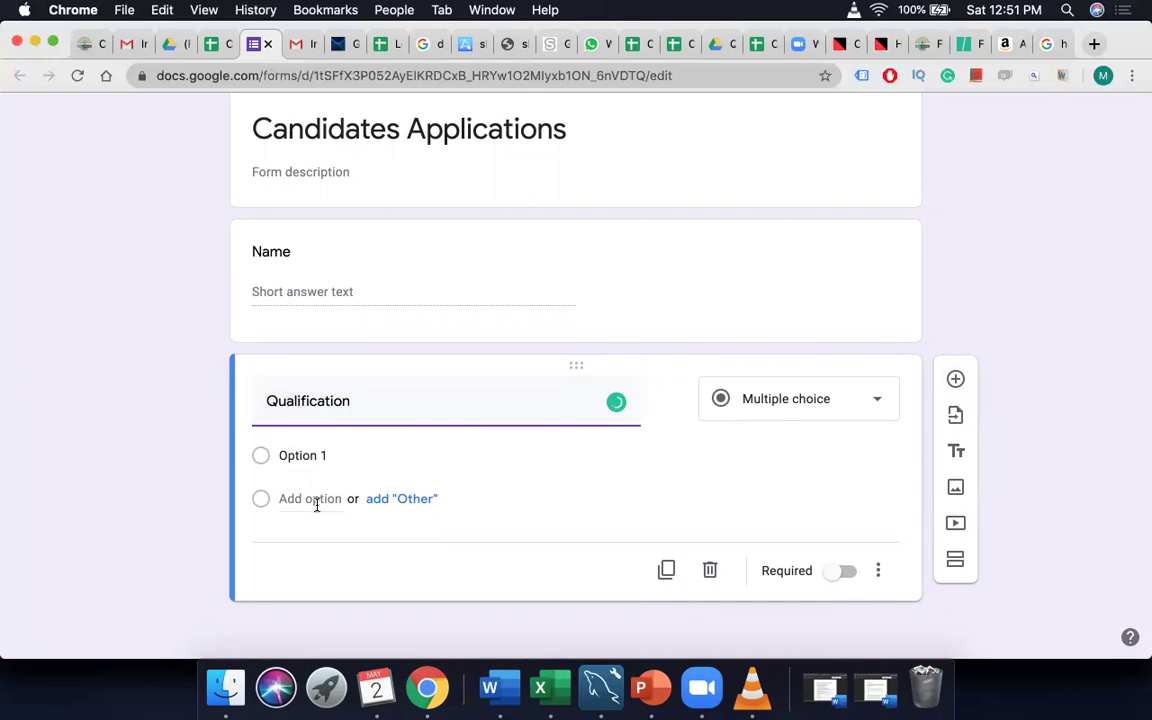
left_click(815, 402)
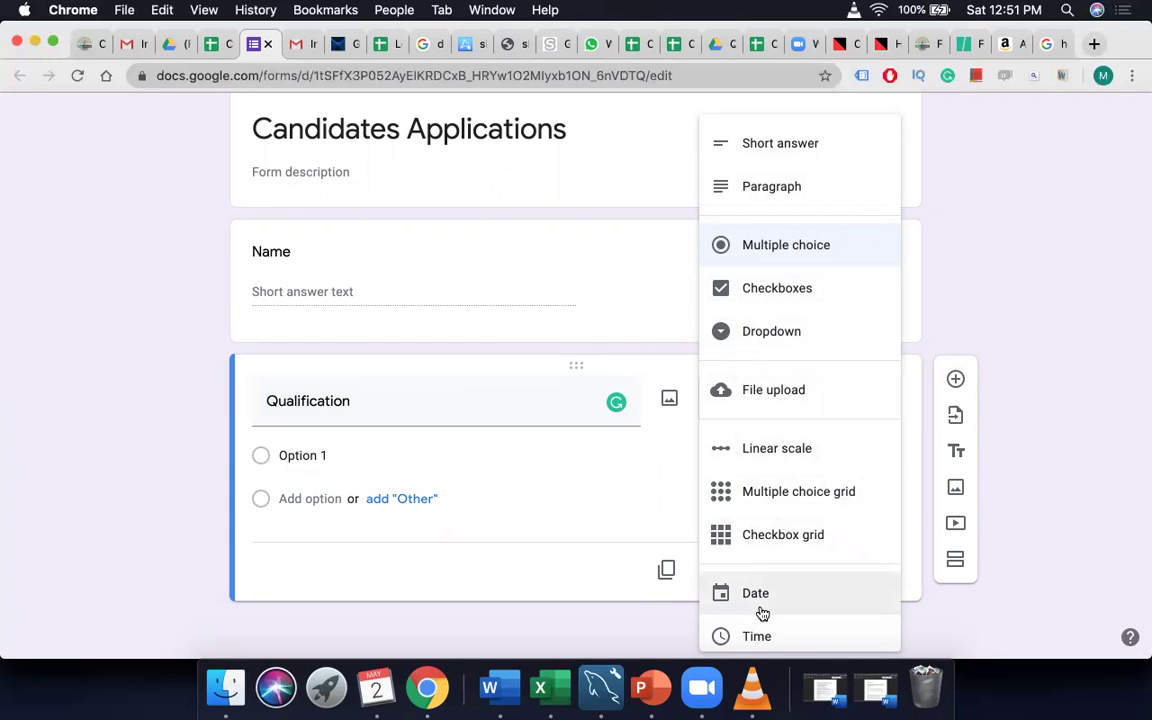
left_click(494, 473)
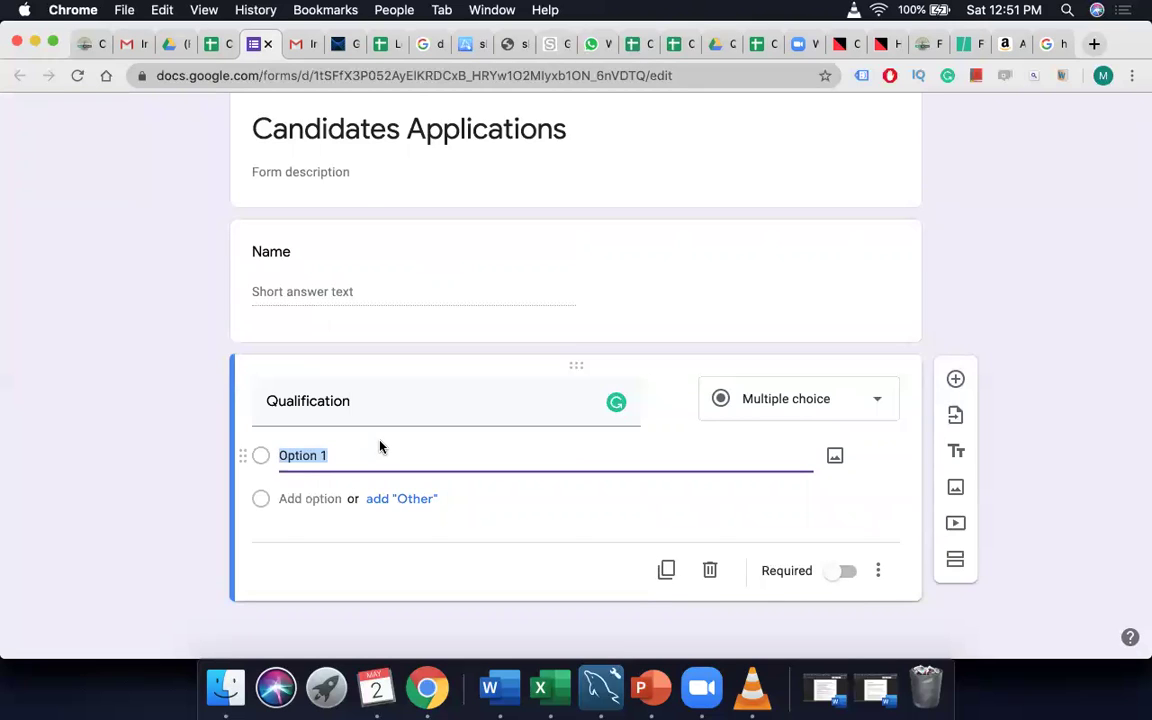
type("Bachelors")
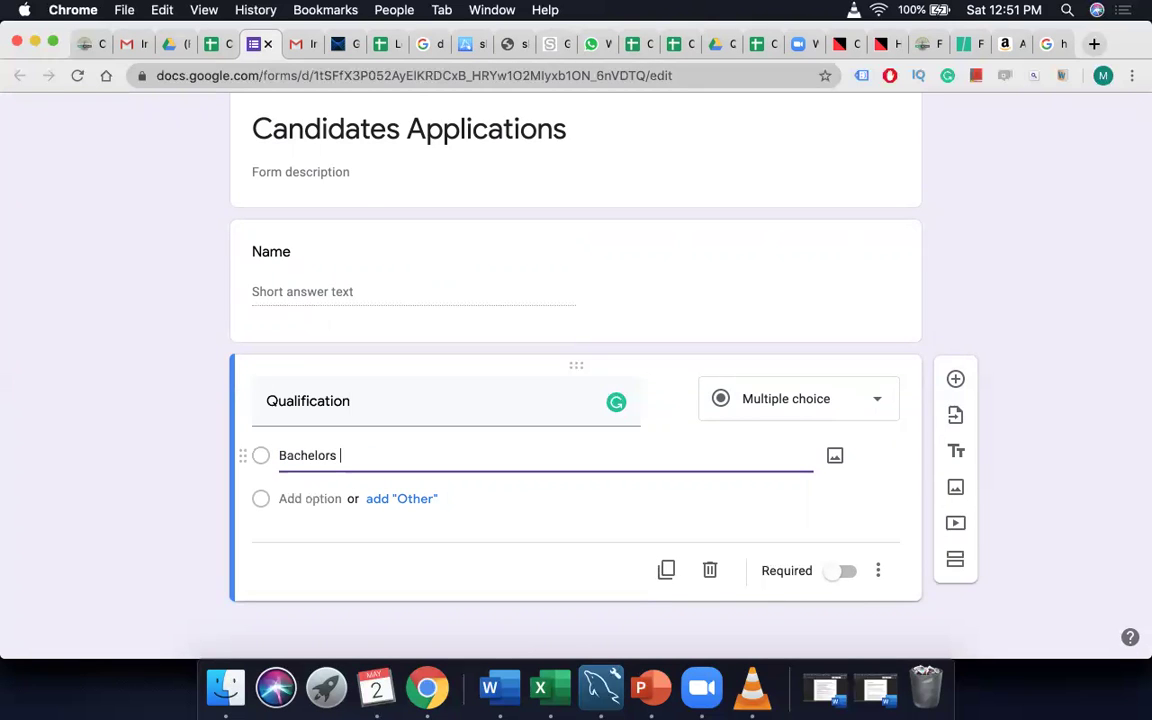
left_click(291, 498)
type("Master")
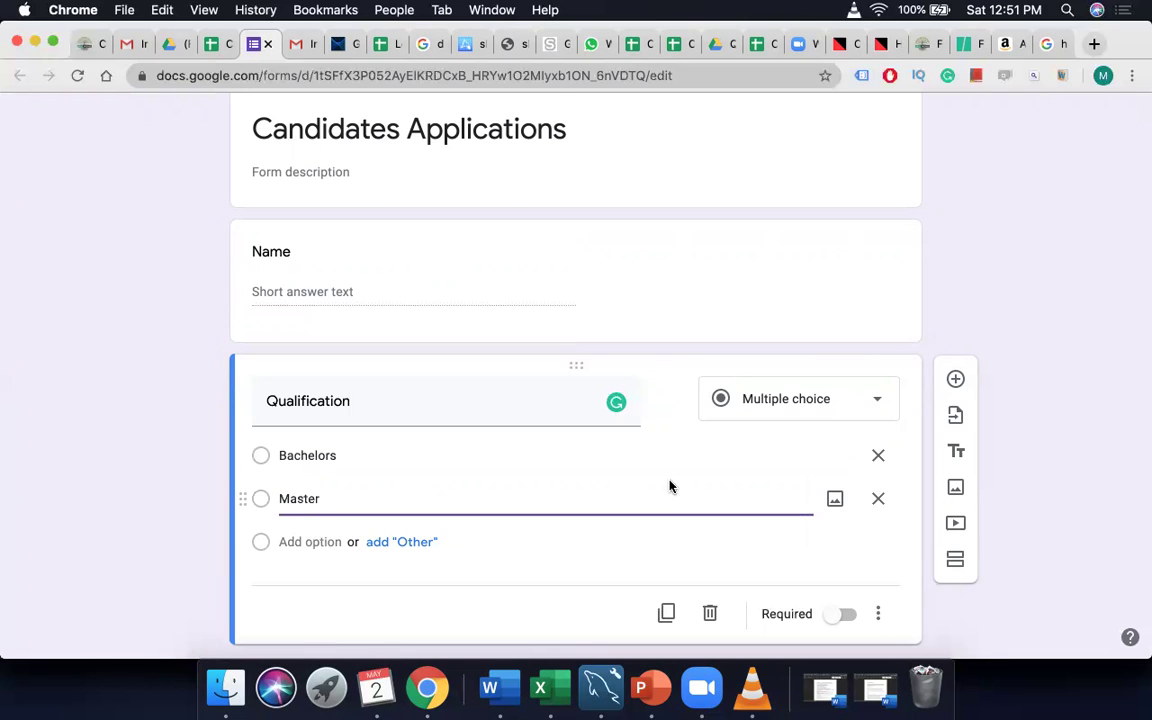
- Add a date question titled Expected Date of Joining below the Qualification question
scroll(880, 410, "down", 1)
left_click(955, 339)
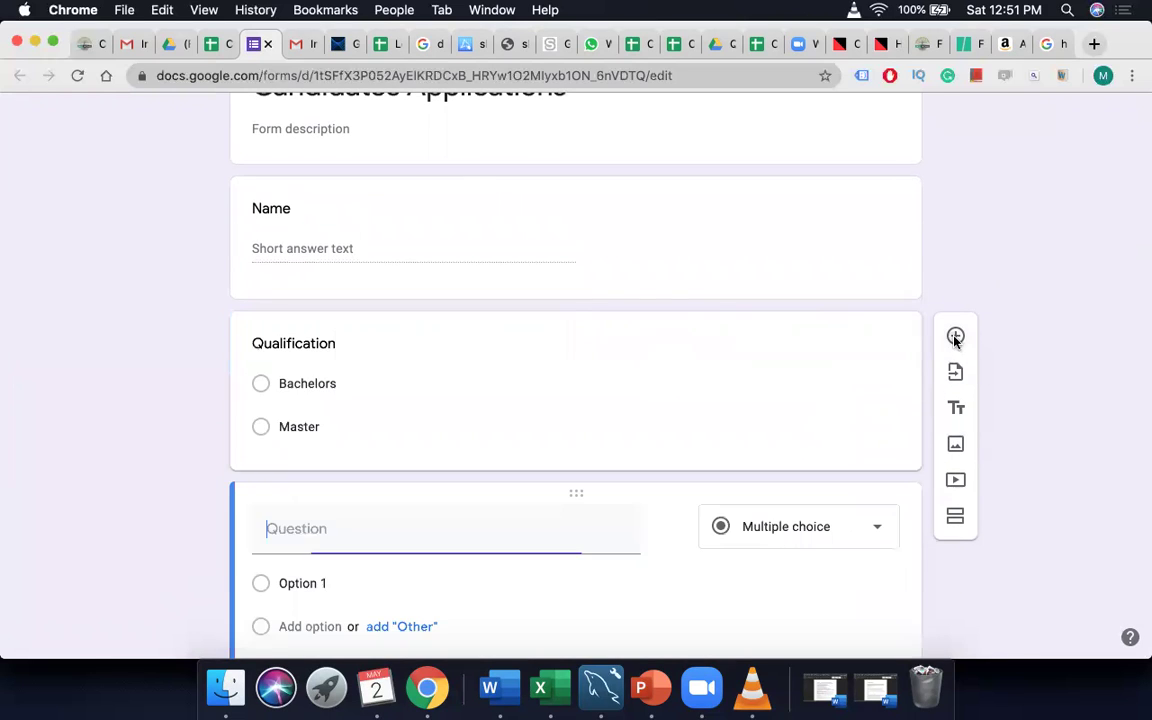
type("Expected Date o")
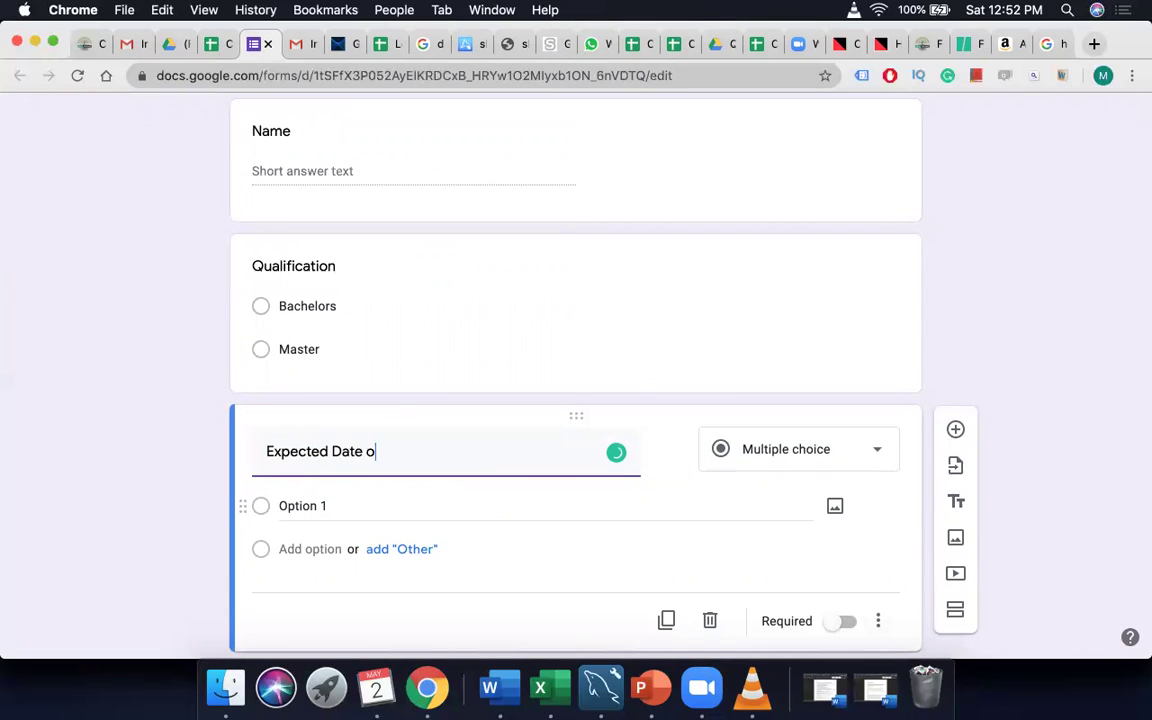
type("f joining")
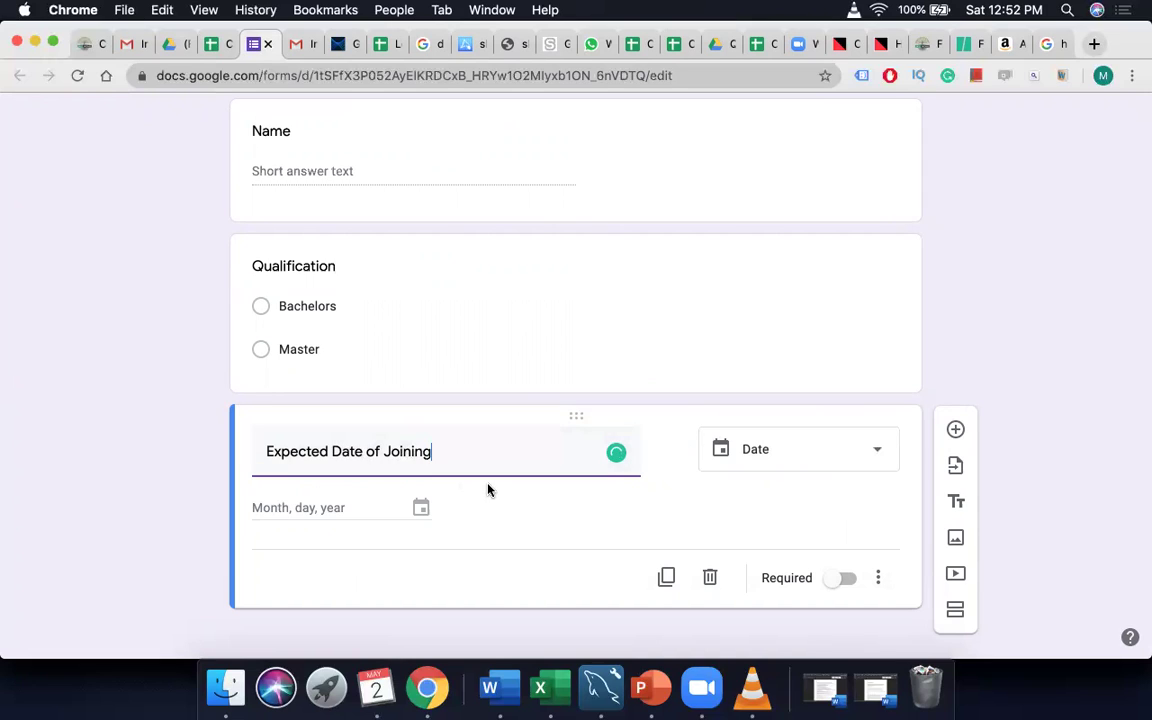
left_click(421, 509)
- Add a file upload question below Expected Date of Joining and allow respondents to upload files to Drive
scroll(480, 491, "down", 1)
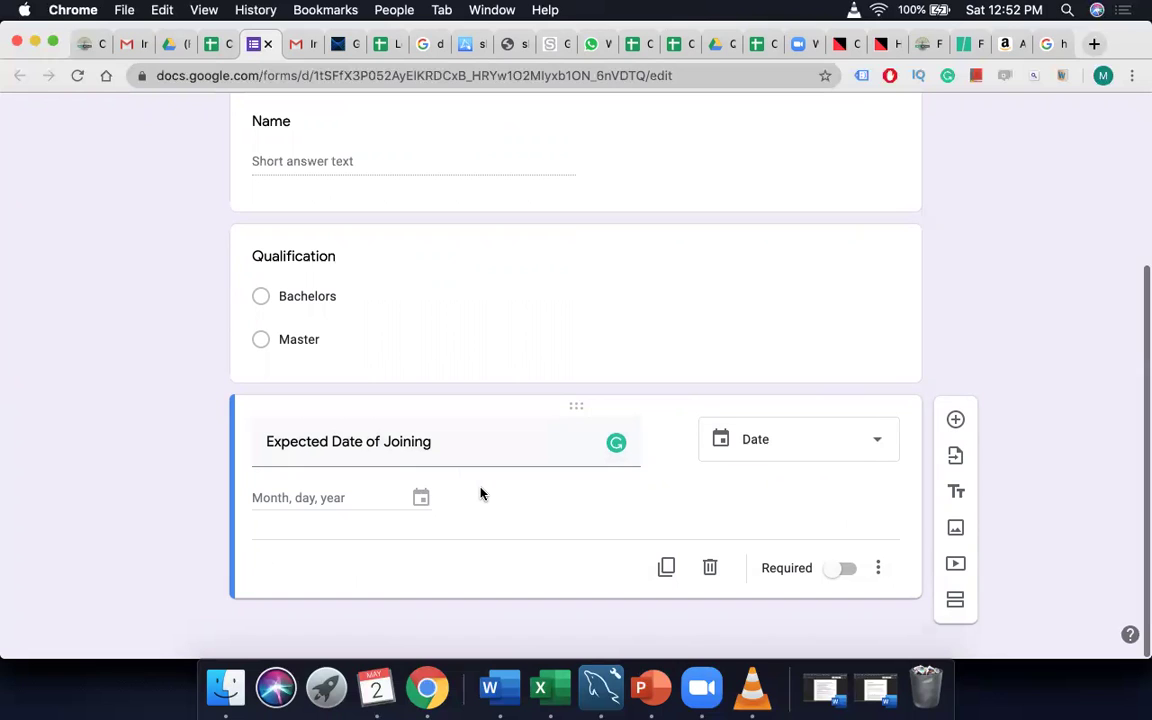
left_click(955, 424)
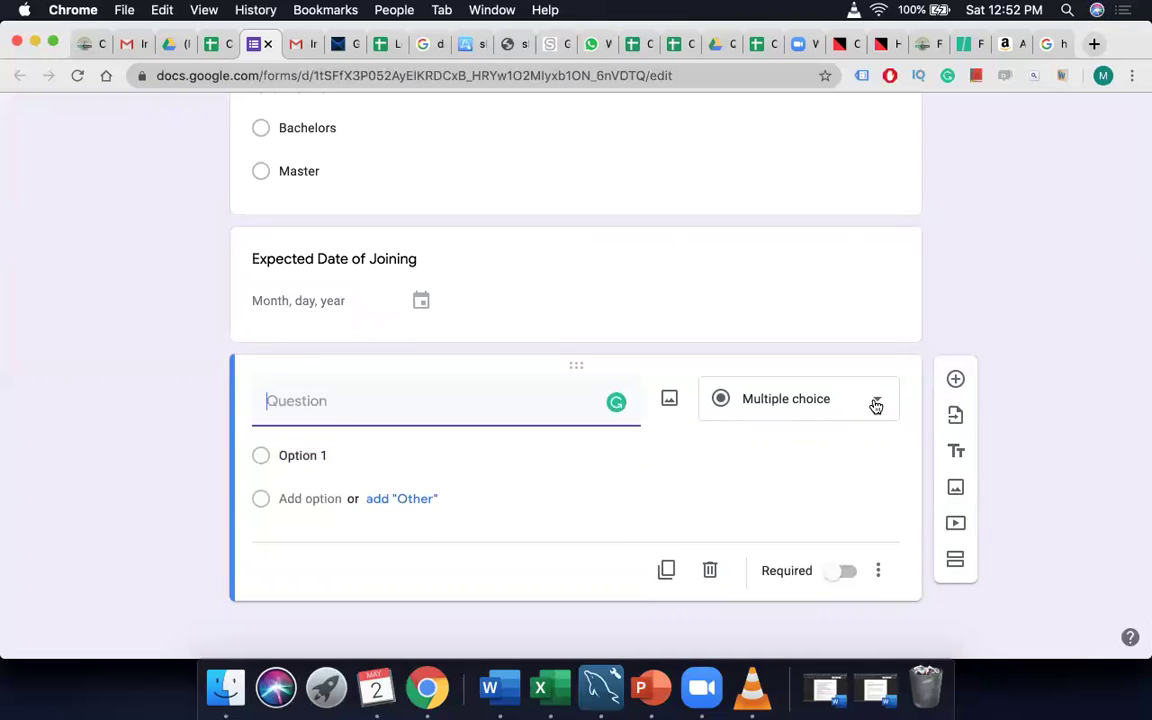
left_click(876, 405)
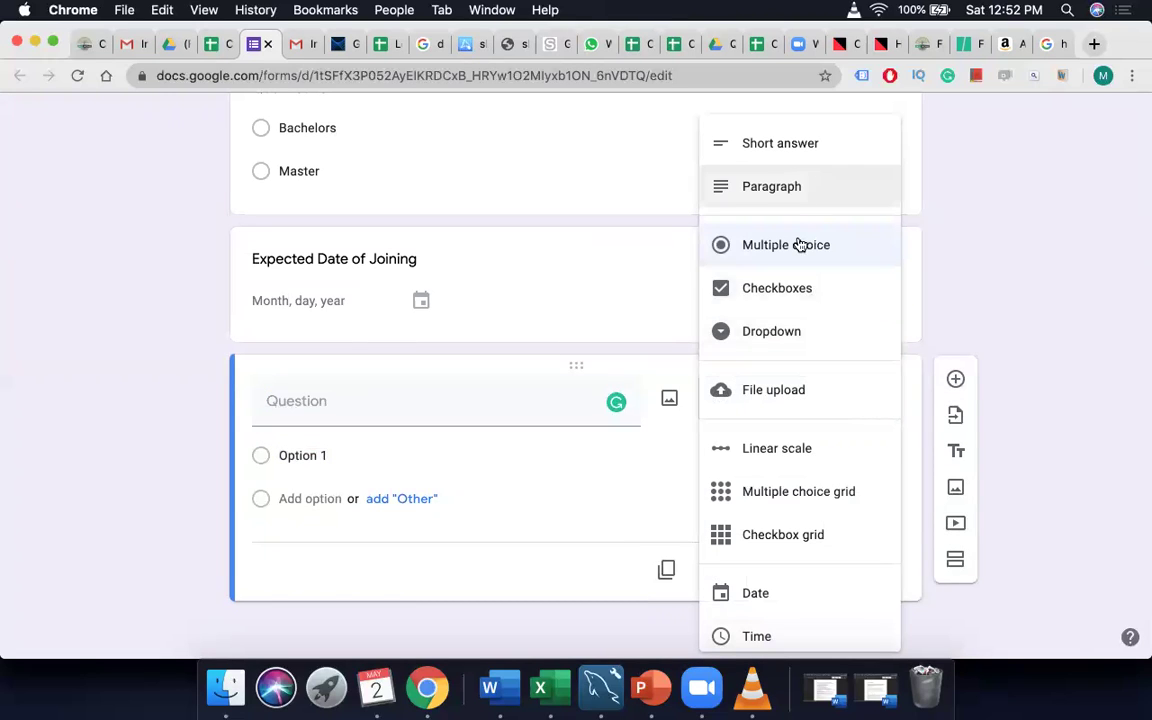
left_click(771, 399)
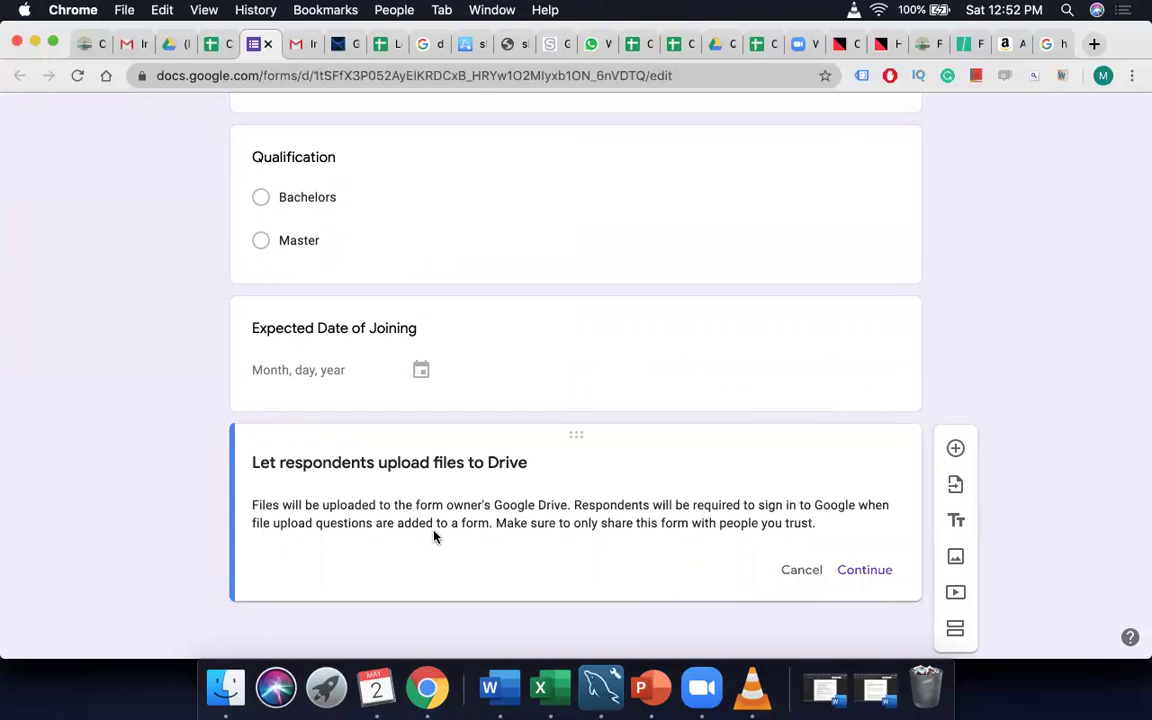
left_click(865, 571)
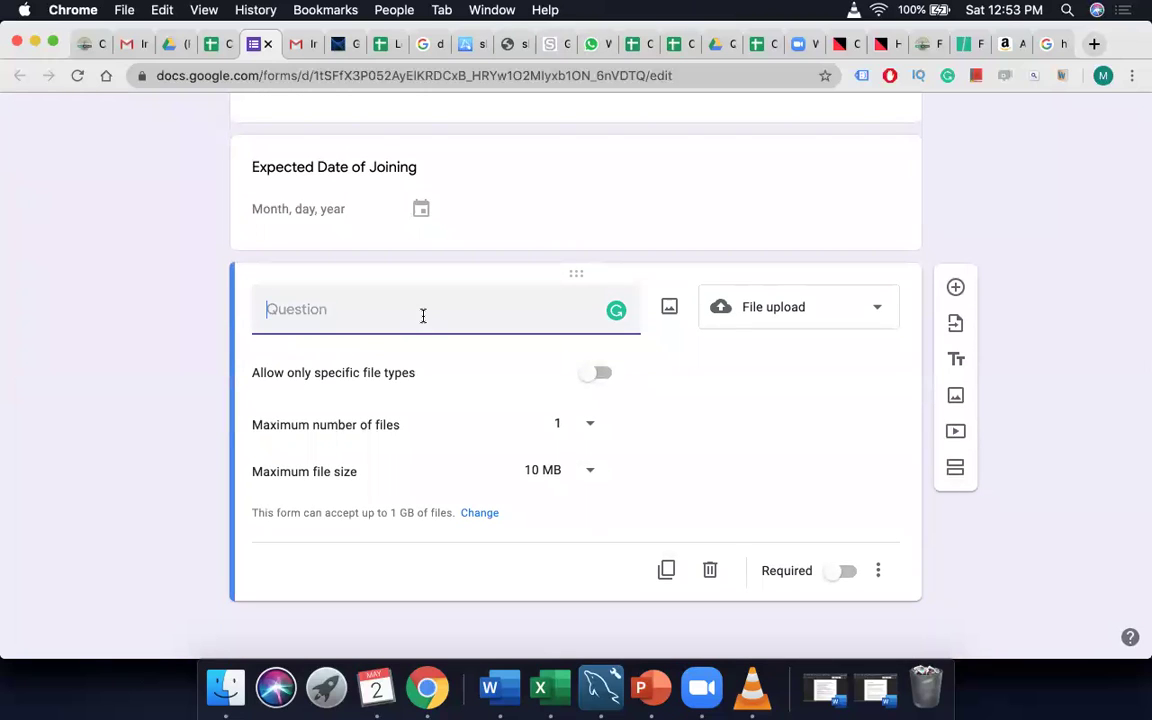
- Title the file upload question "Pls upload your latest CV/Resume"
type("Pls yoi")
key("BackSpace")
type("upload yo")
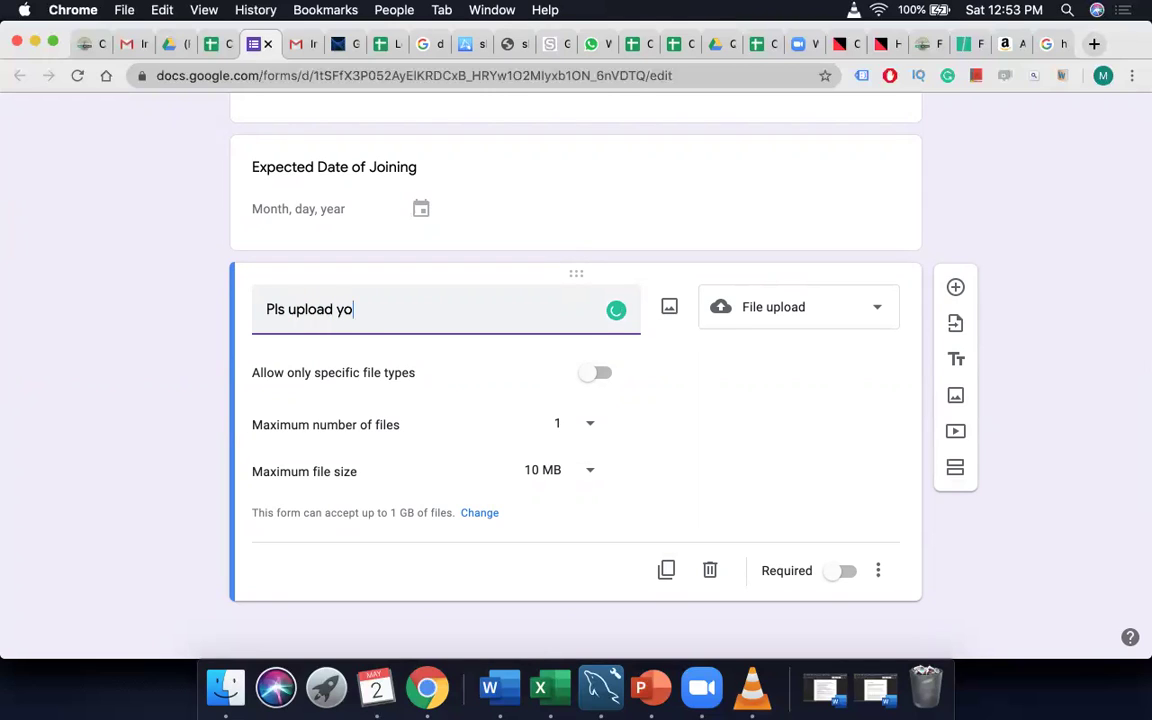
type("ur latest CV/Resume")
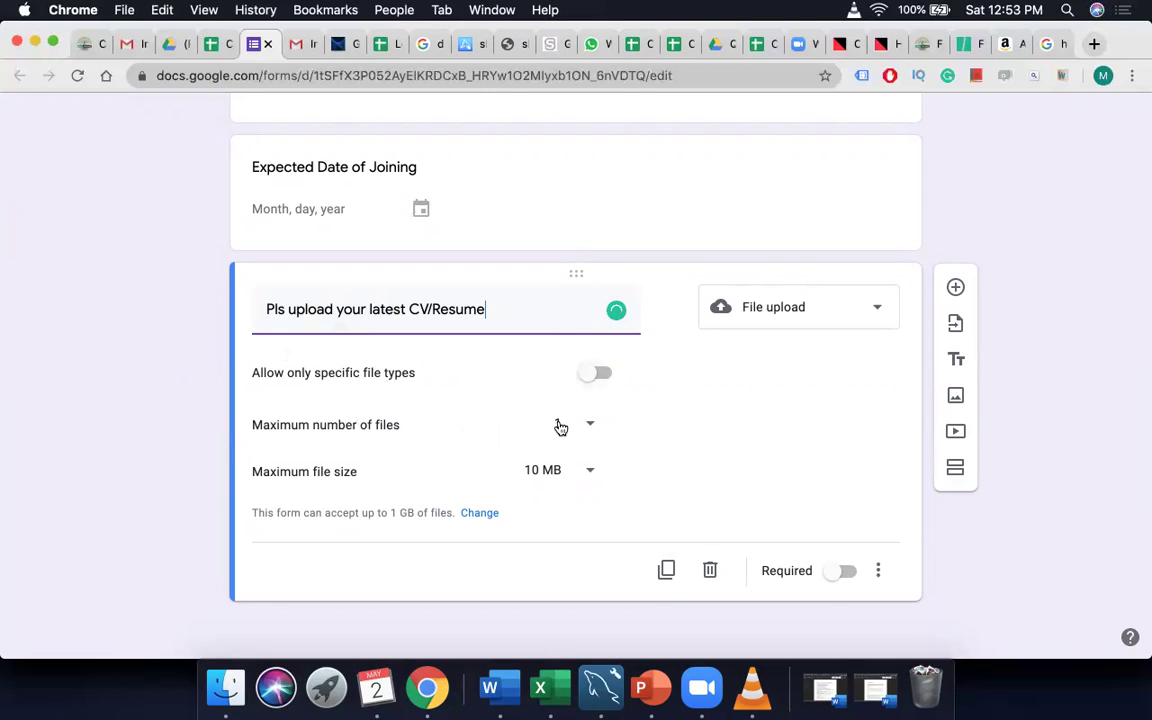
- Set the maximum size of all files uploaded to 10 GB in the form's settings and save them
left_click(590, 427)
left_click(660, 421)
left_click(485, 513)
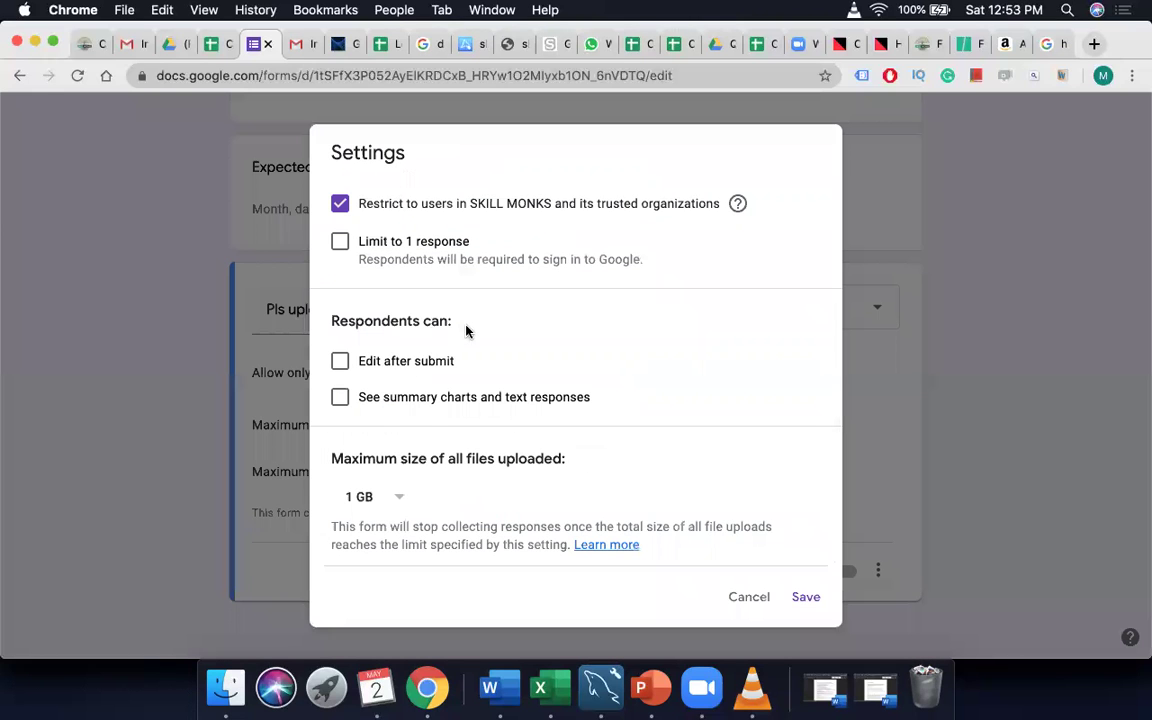
left_click(407, 495)
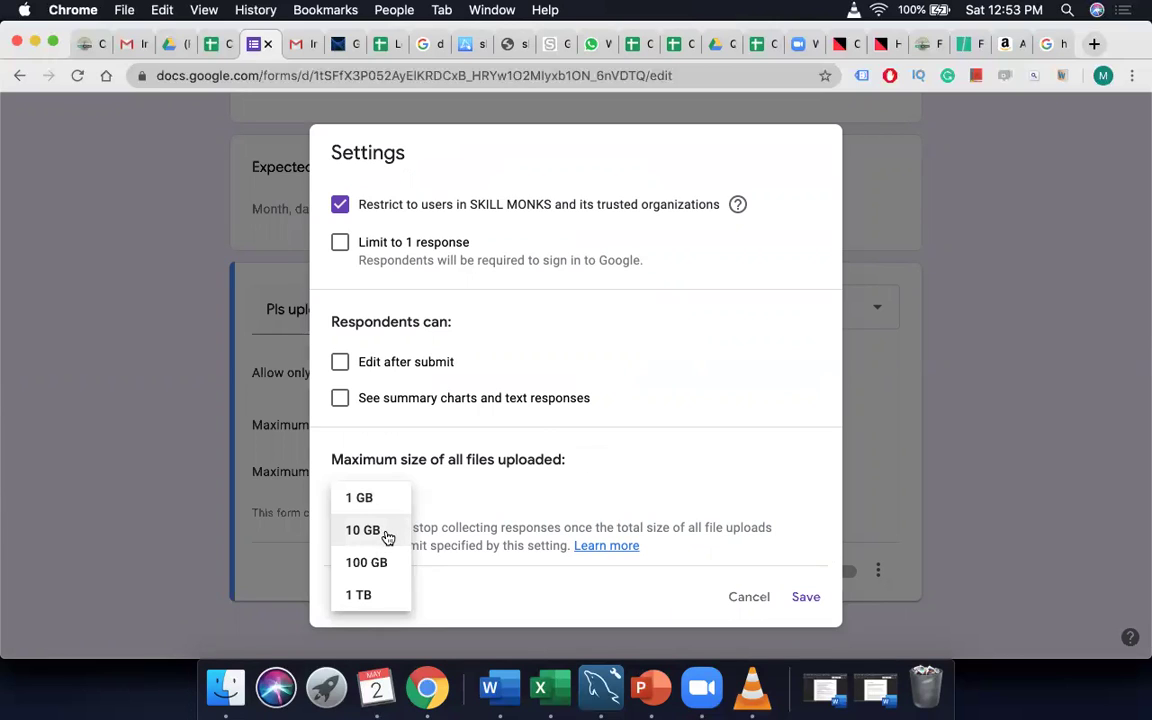
left_click(388, 538)
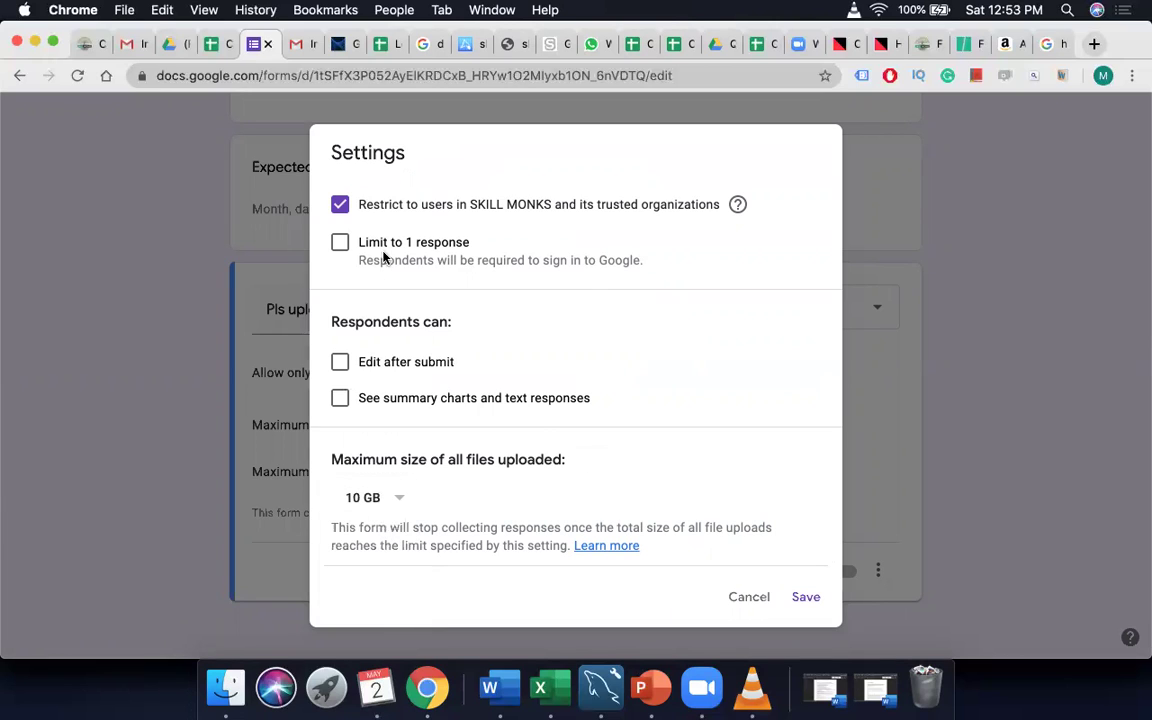
scroll(542, 262, "up", 2)
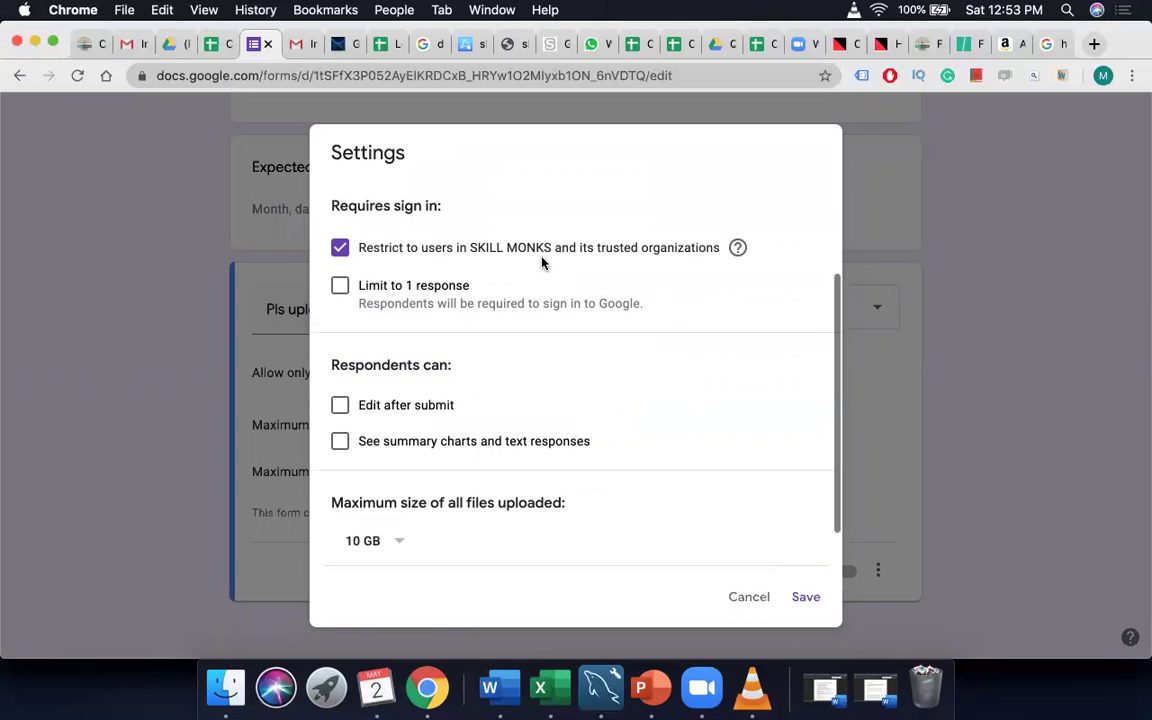
scroll(542, 360, "up", 6)
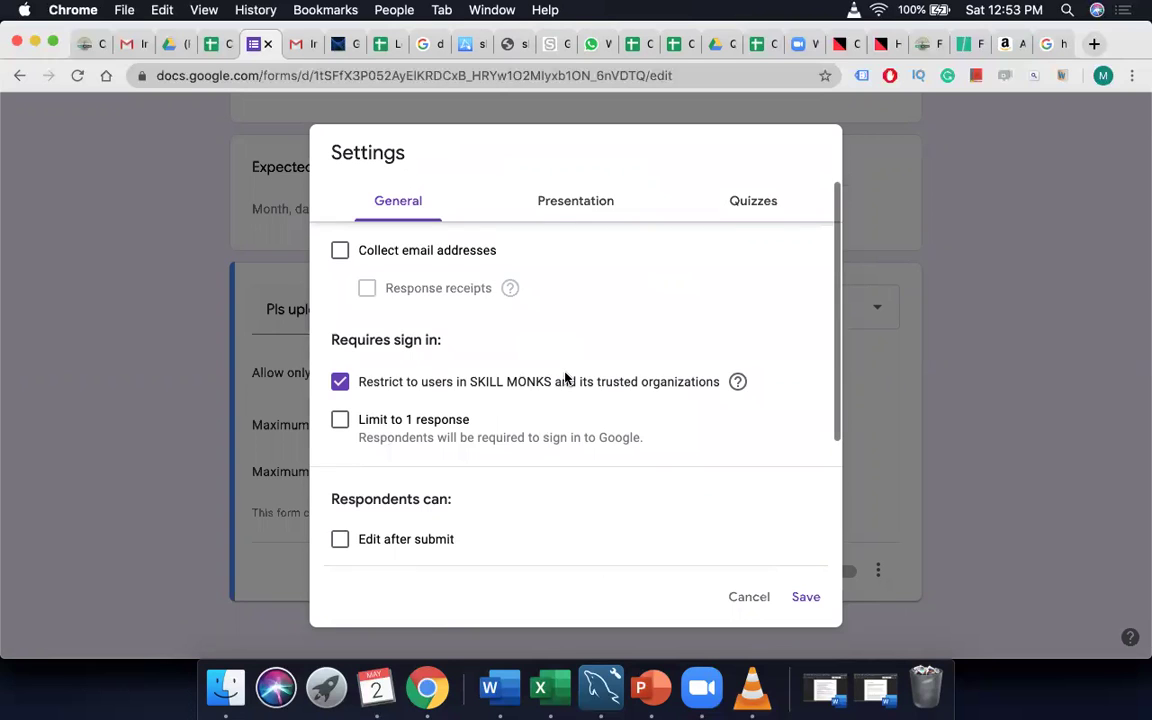
left_click(804, 598)
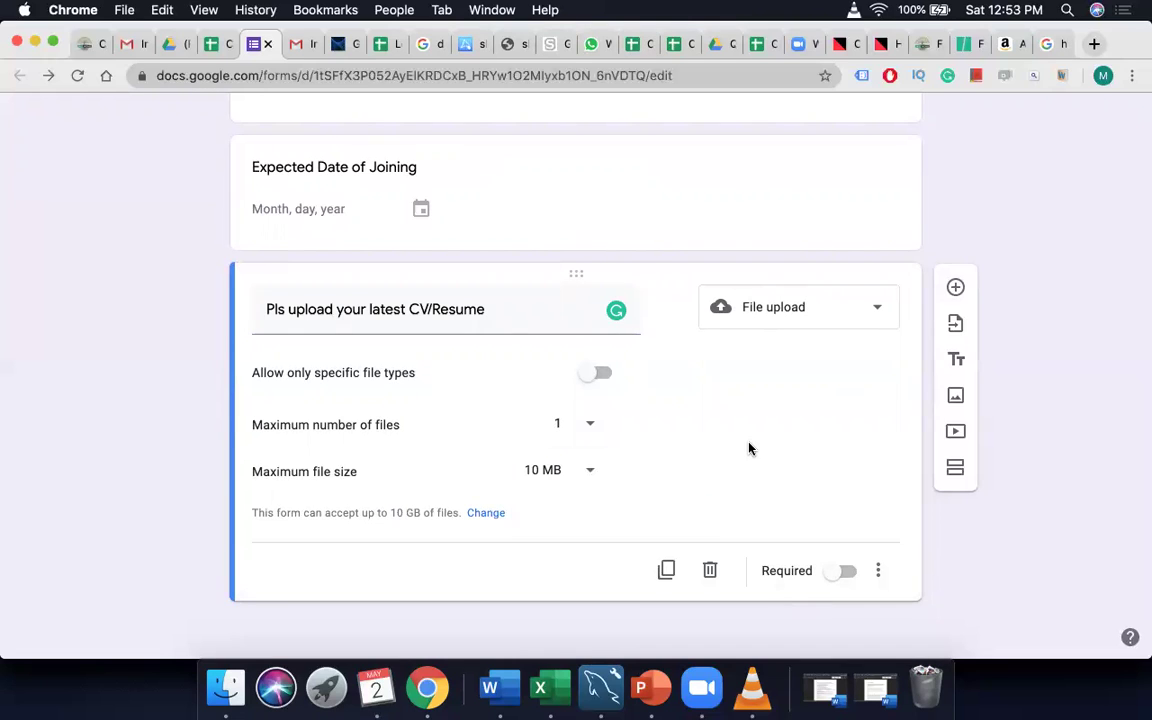
- Change the form's theme color to orange in the theme options
scroll(749, 448, "up", 5)
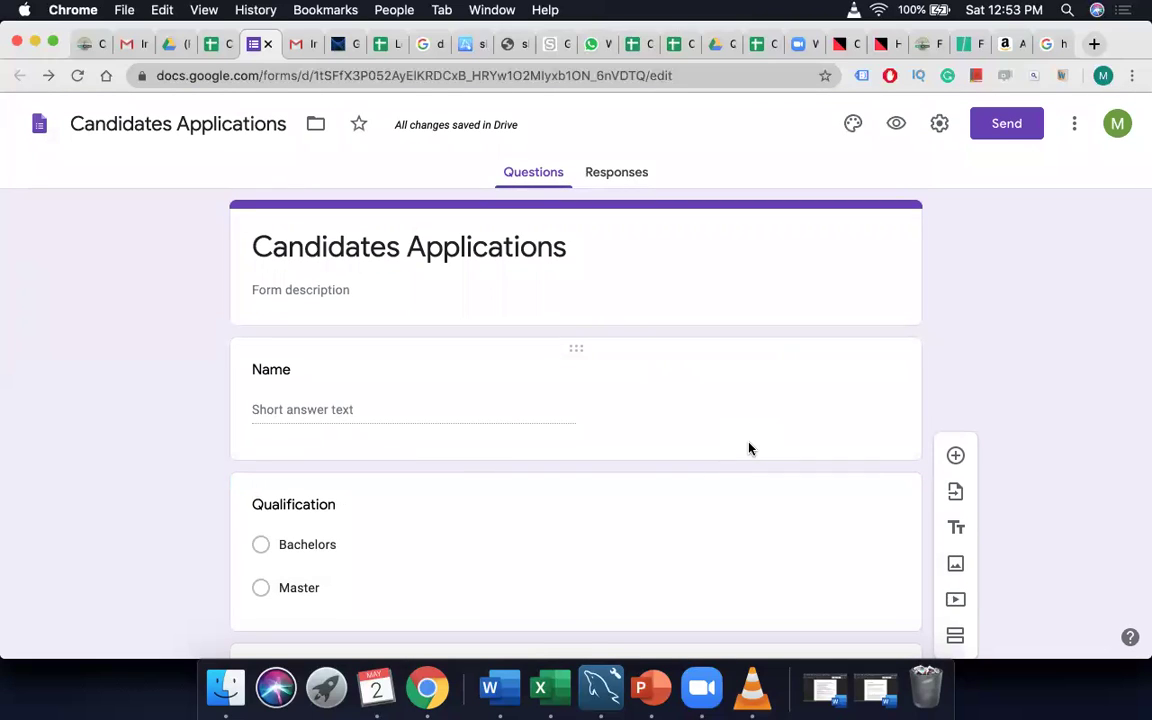
left_click(853, 124)
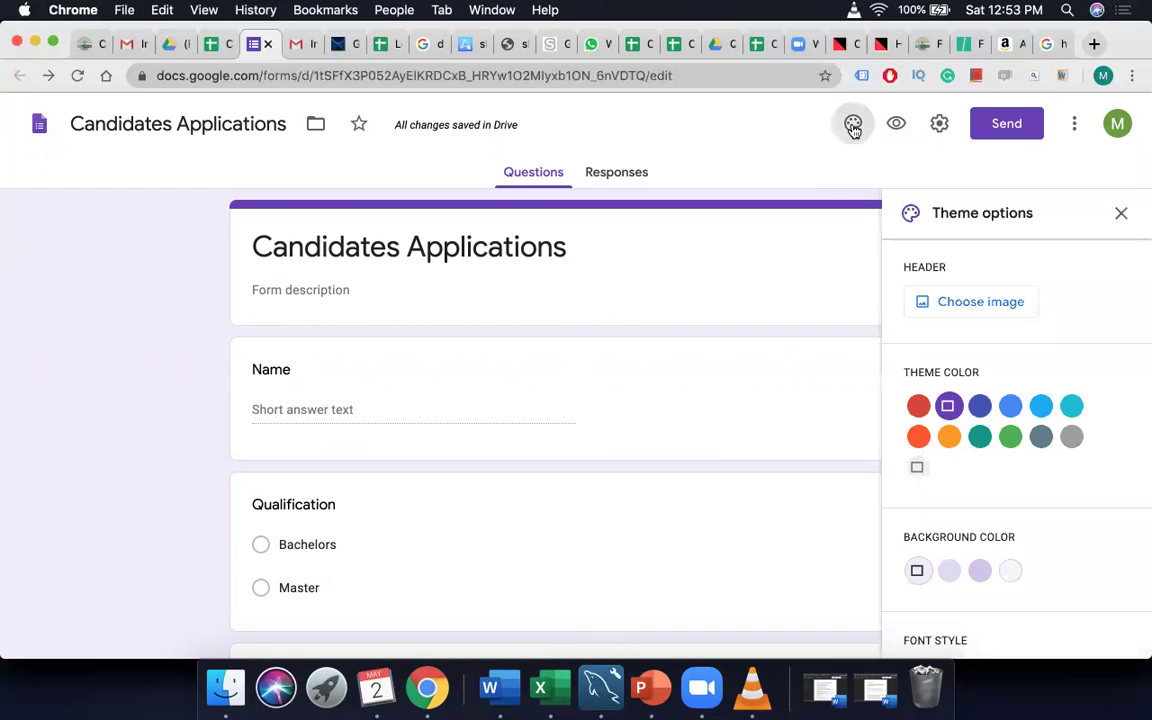
left_click(949, 436)
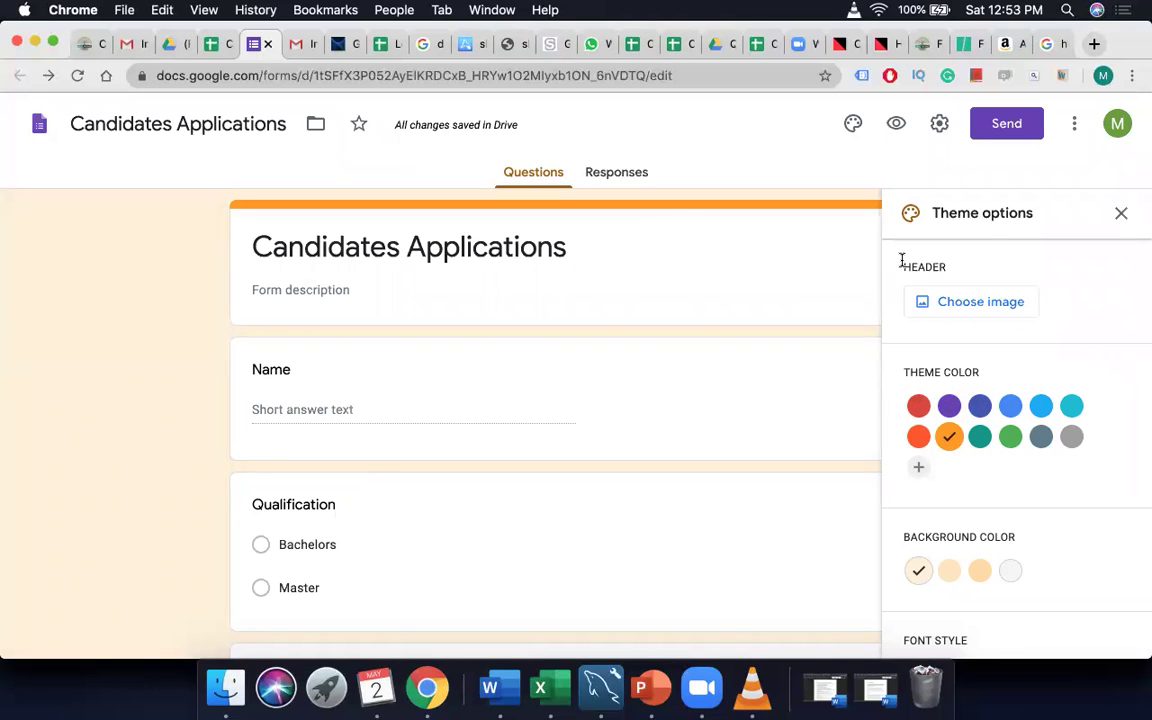
- Examine the header image sources for the form and look through the Work and School theme images
left_click(967, 314)
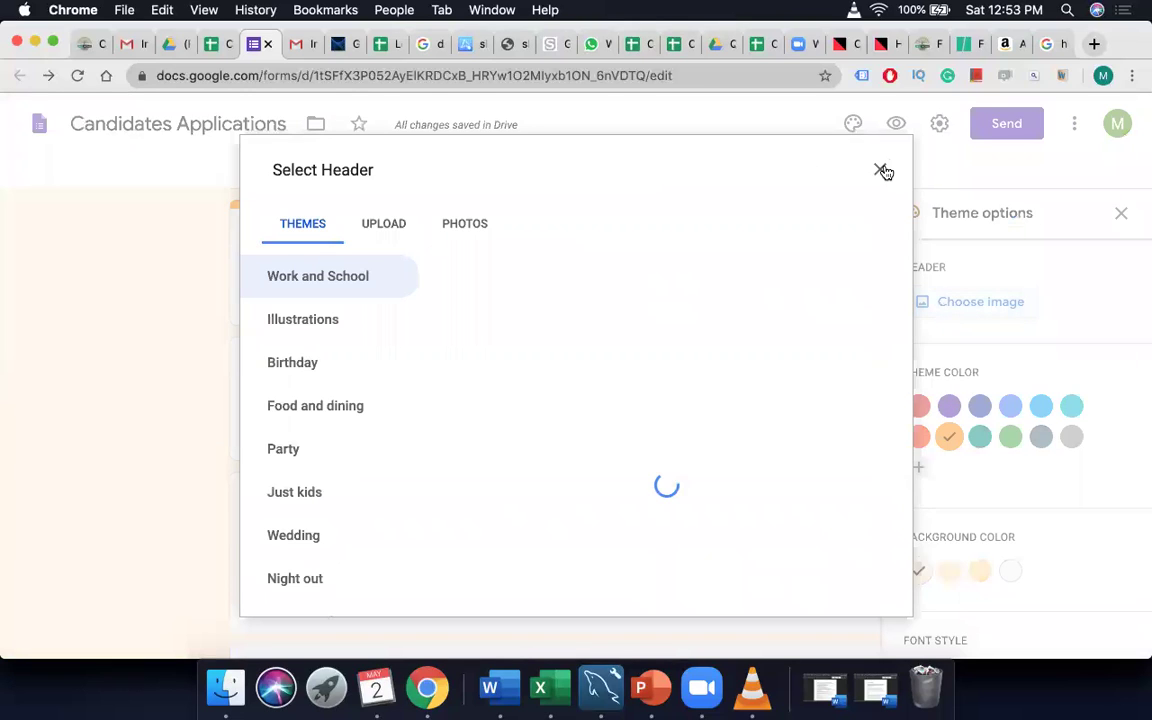
left_click(881, 171)
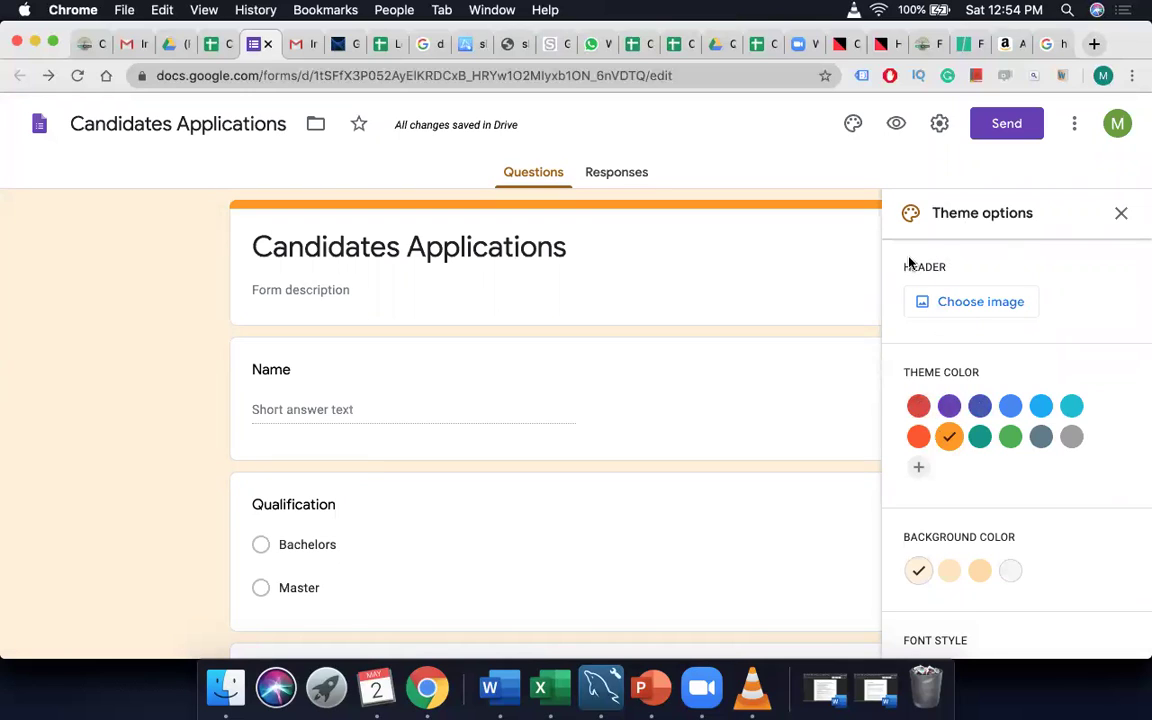
left_click(984, 308)
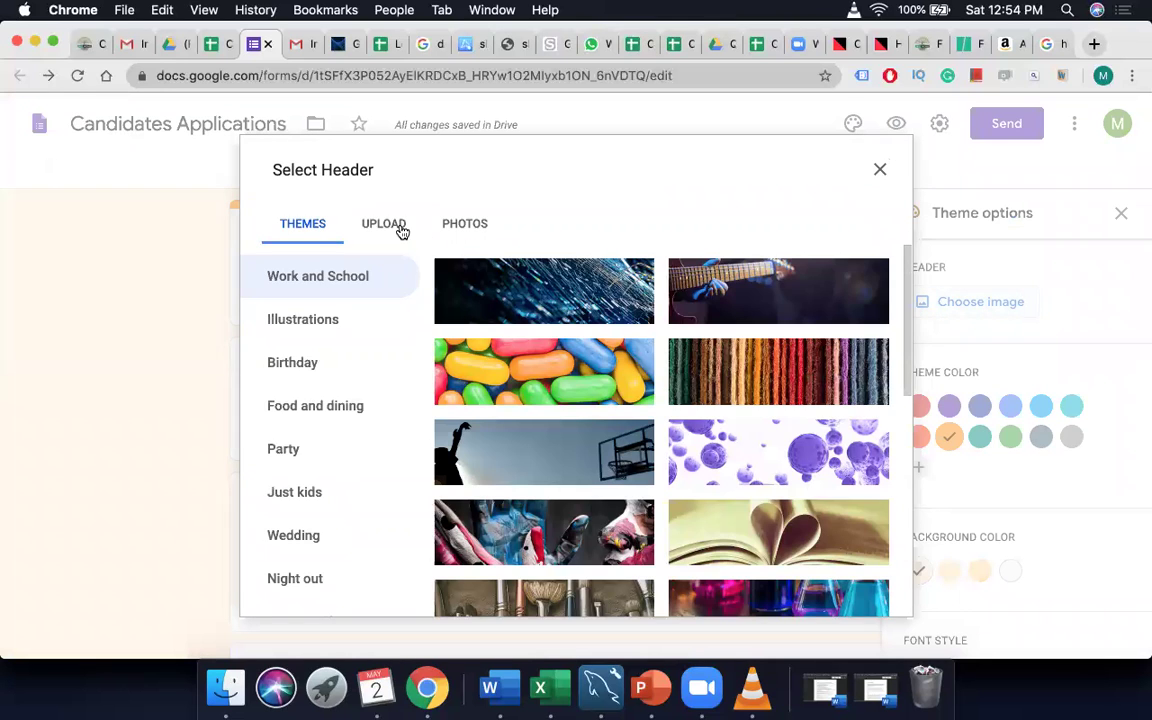
left_click(400, 230)
left_click(462, 230)
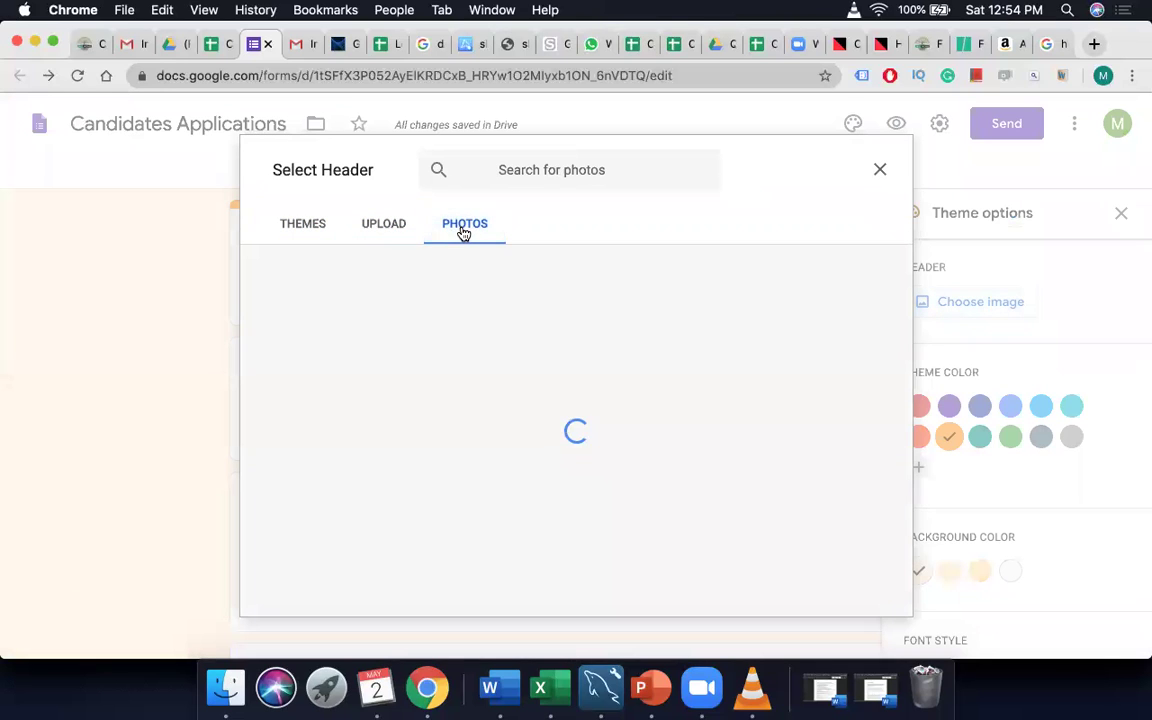
left_click(389, 229)
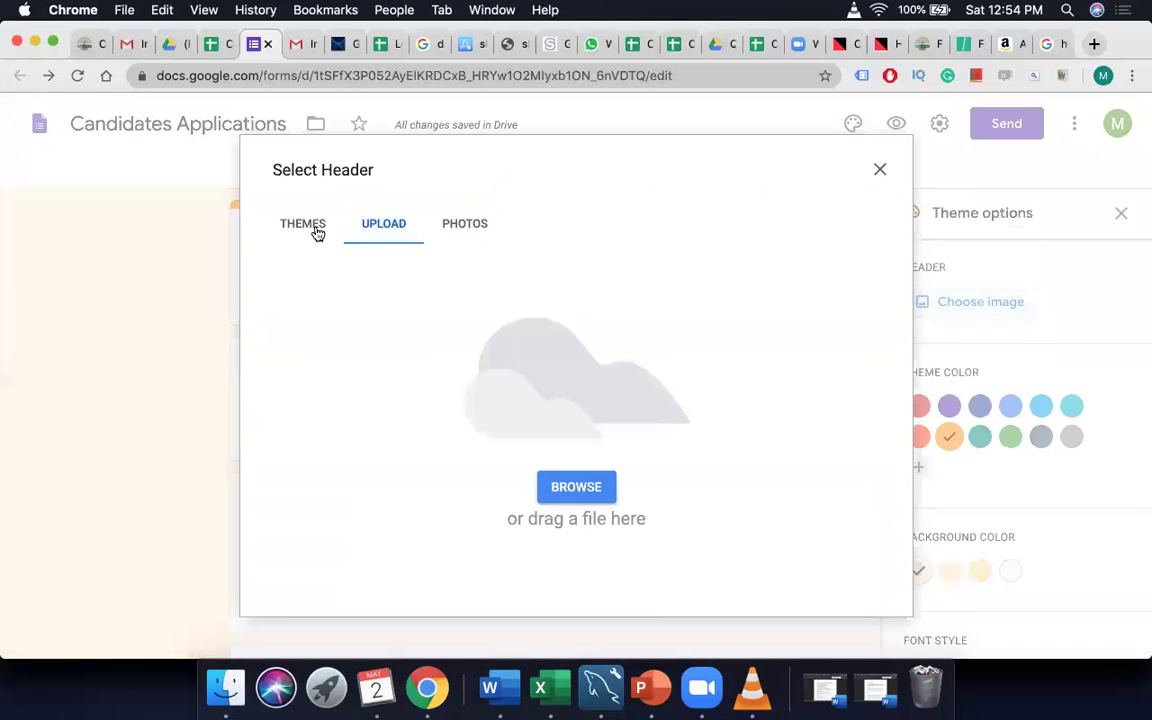
left_click(317, 233)
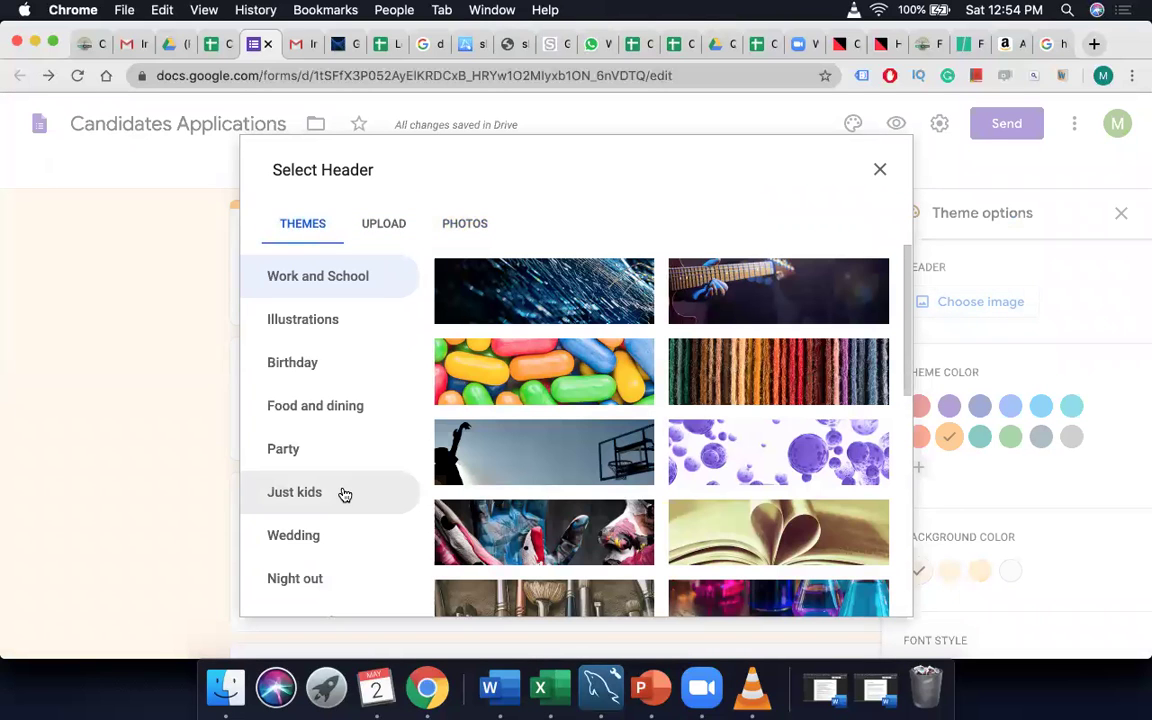
scroll(342, 494, "down", 2)
scroll(342, 494, "up", 2)
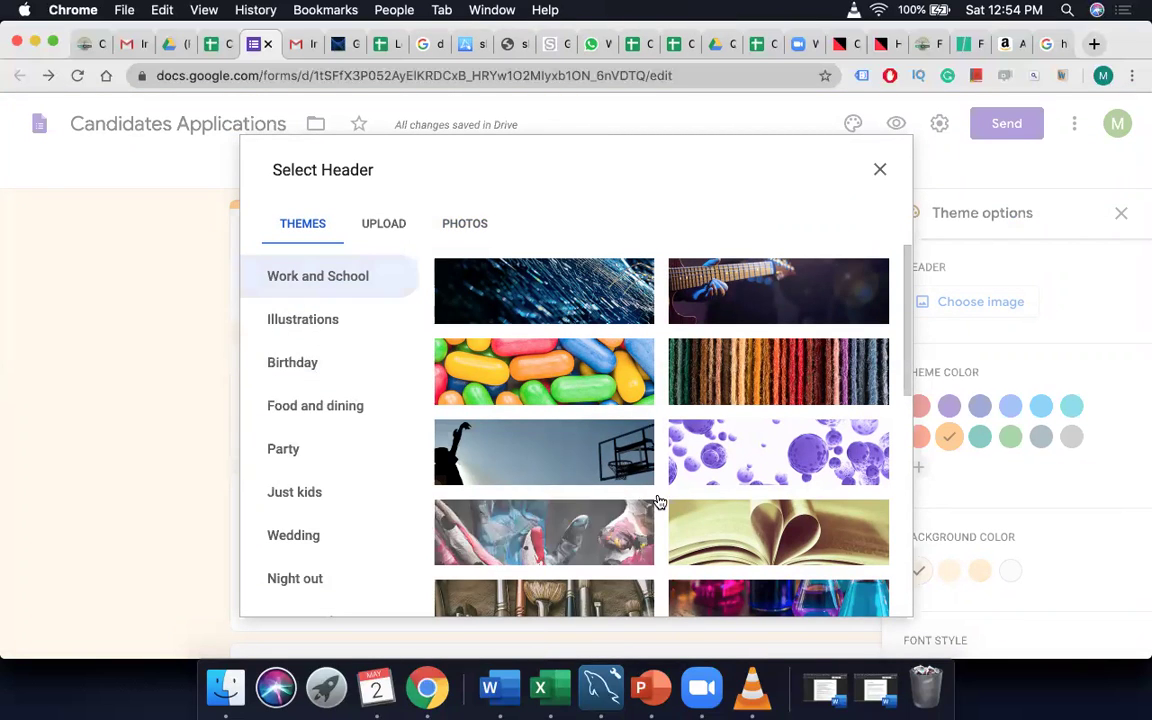
scroll(659, 501, "down", 10)
scroll(659, 501, "down", 2)
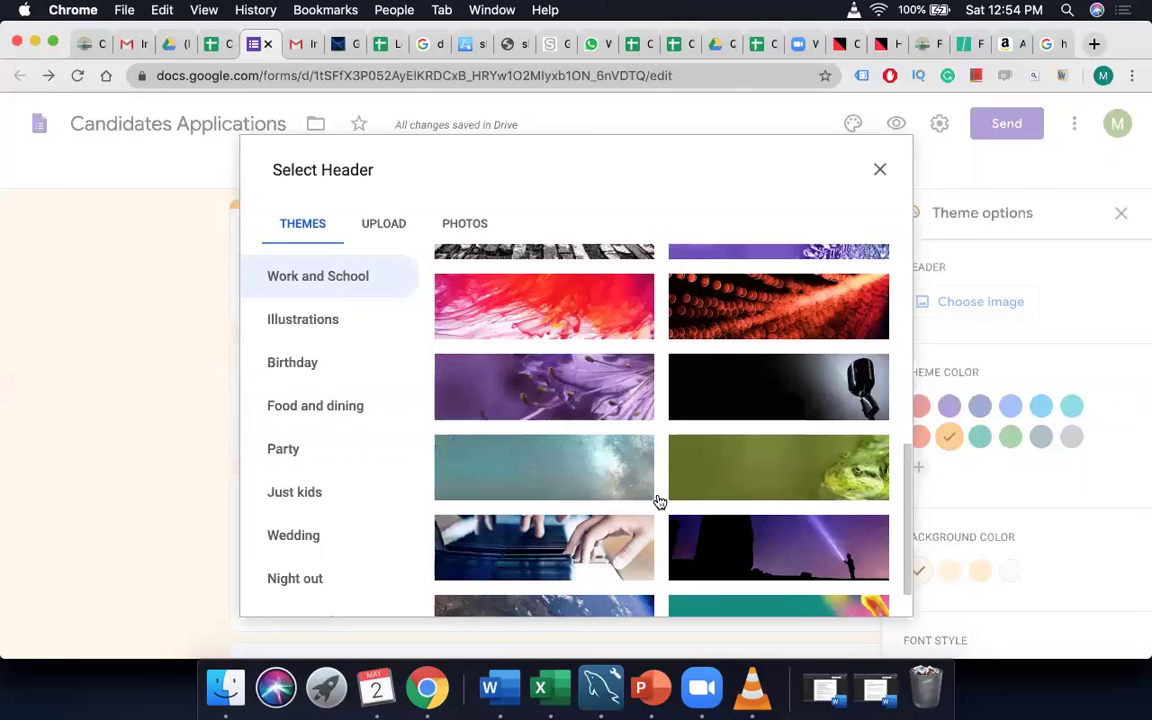
scroll(659, 501, "down", 6)
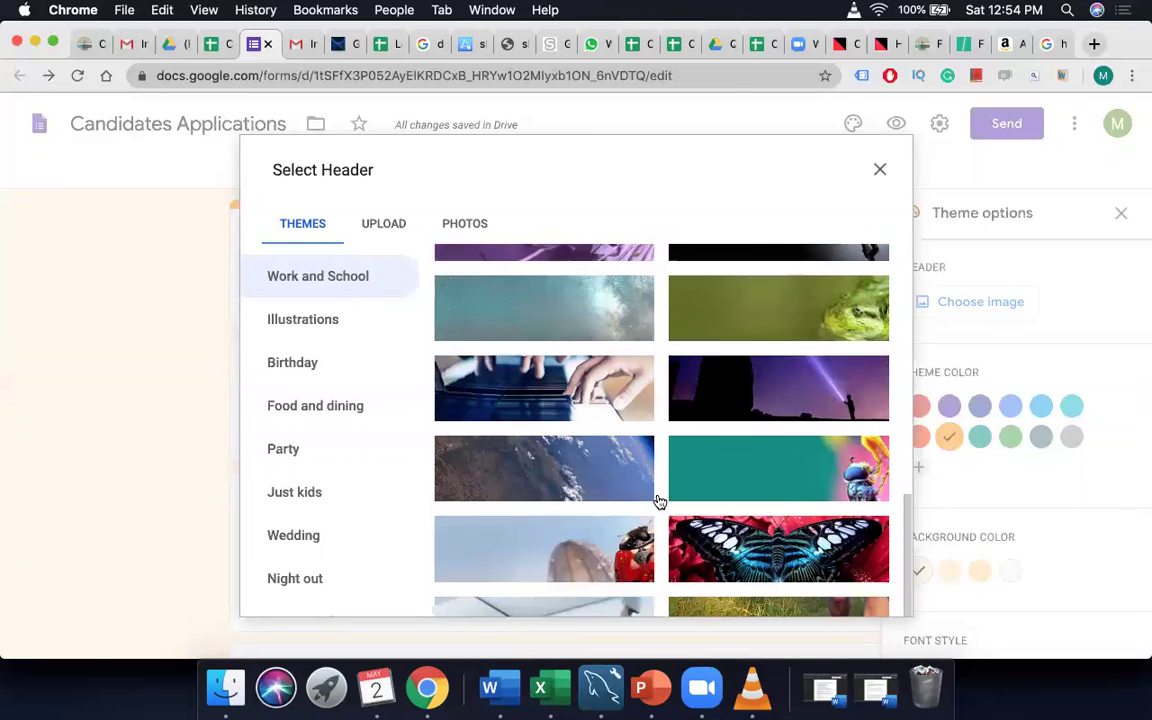
scroll(659, 501, "down", 1)
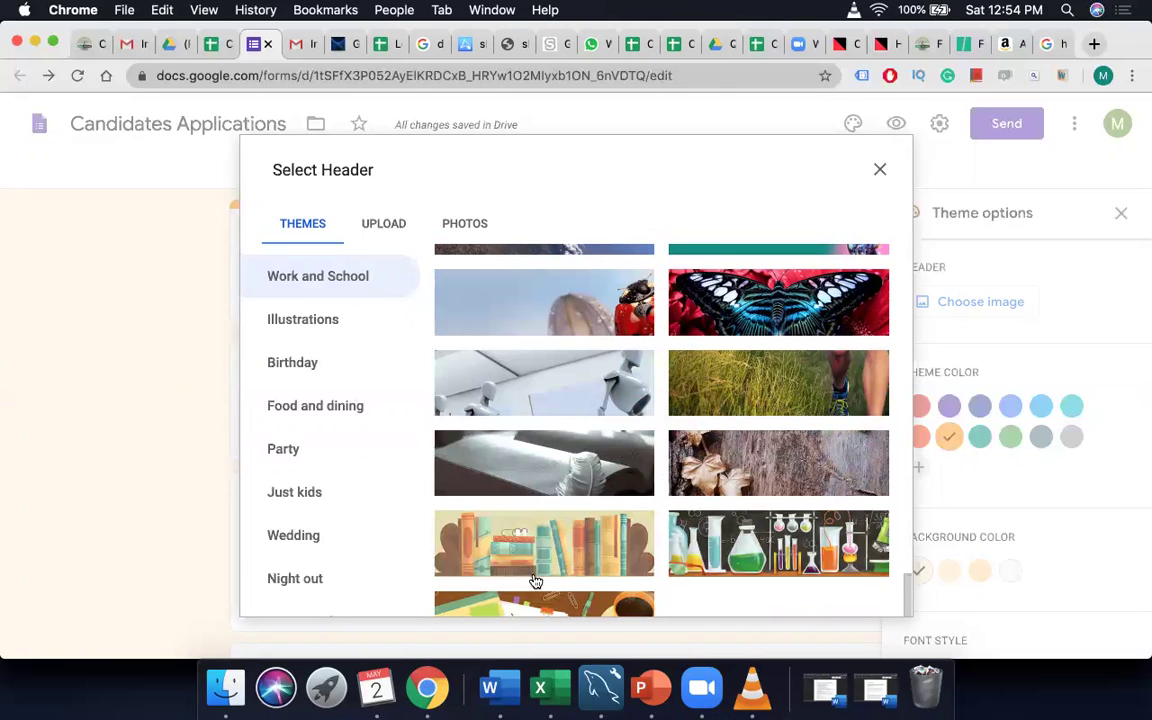
- Examine the Party, Birthday and Night out header themes and the options for using an uploaded image or account photos
left_click(298, 446)
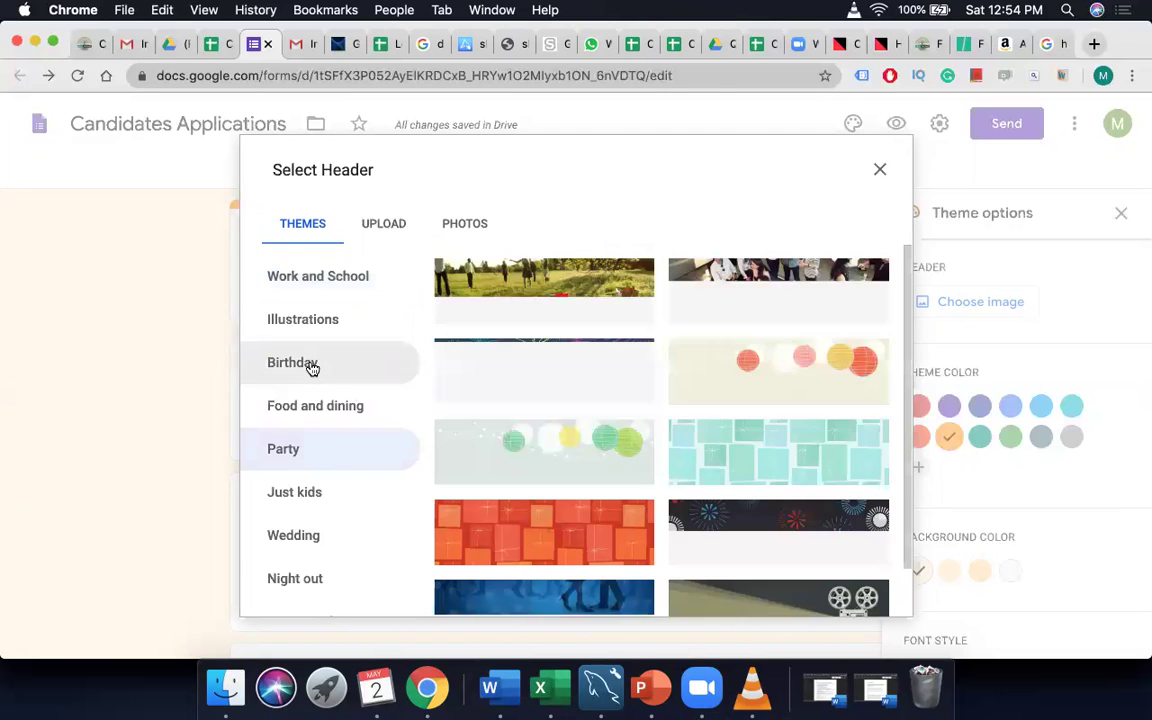
left_click(309, 365)
left_click(309, 576)
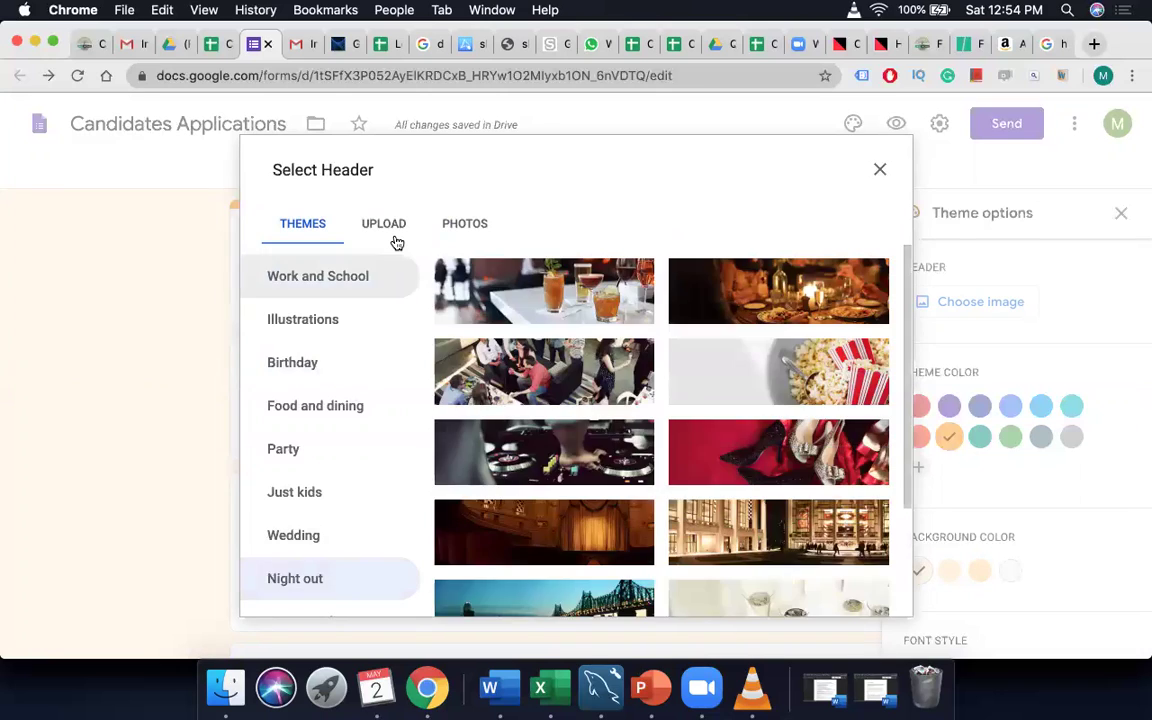
left_click(395, 243)
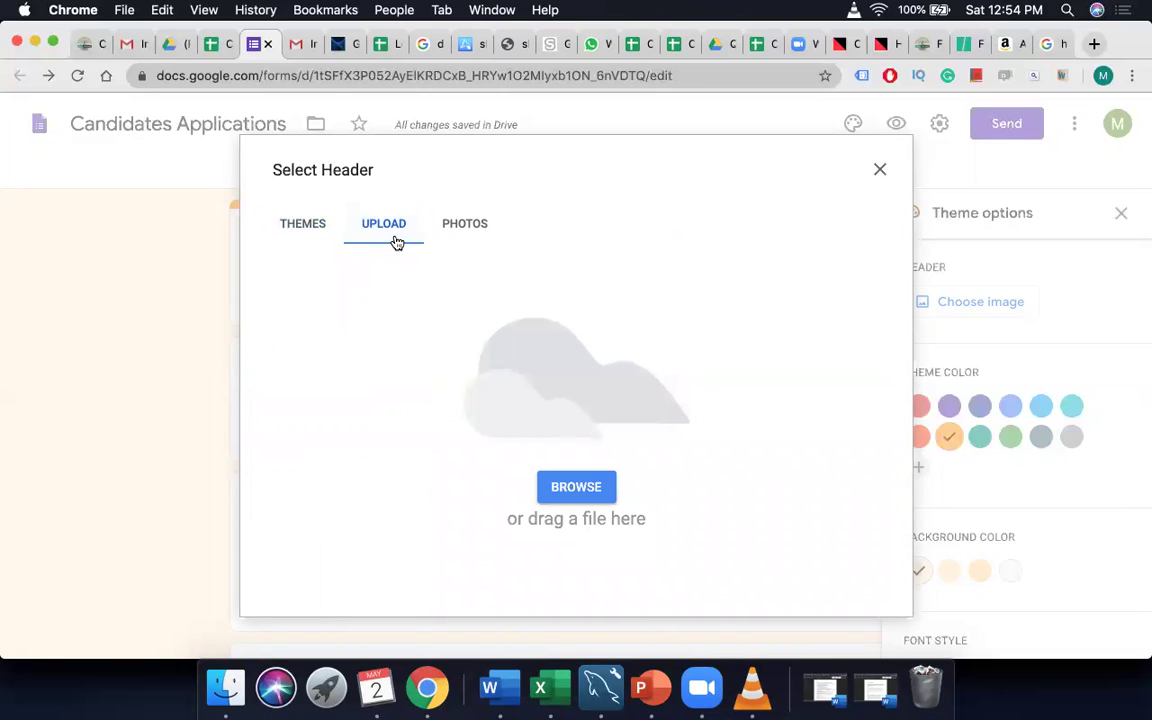
left_click(590, 487)
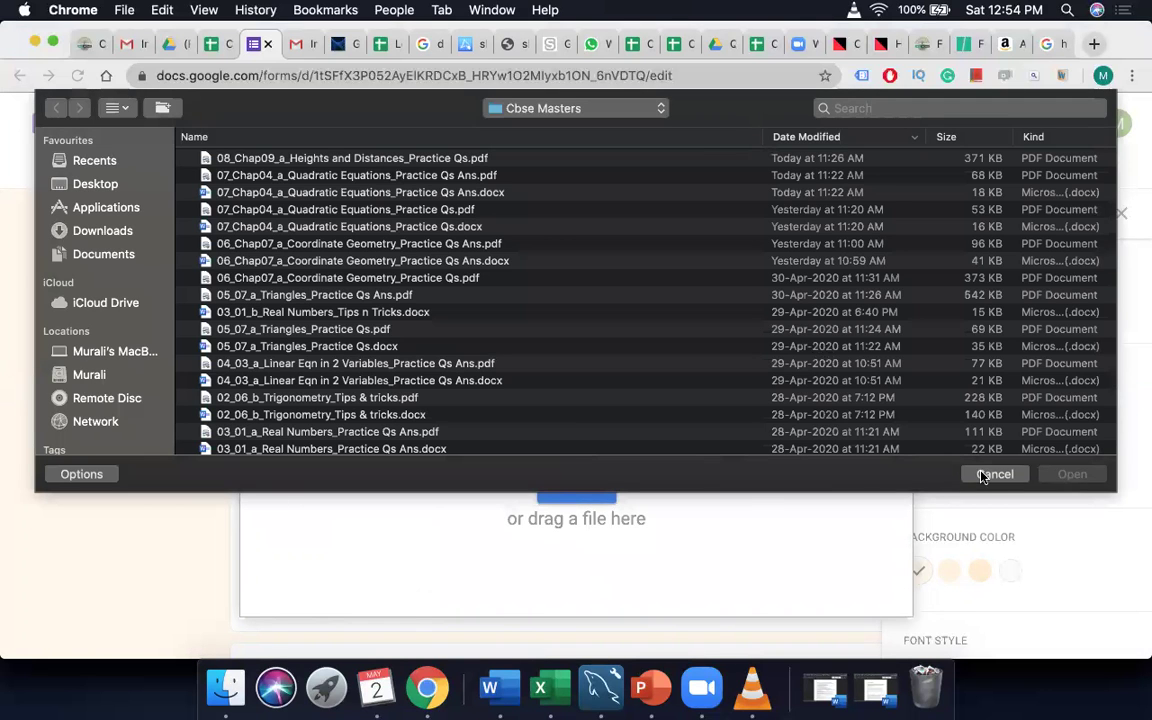
left_click(992, 474)
left_click(483, 228)
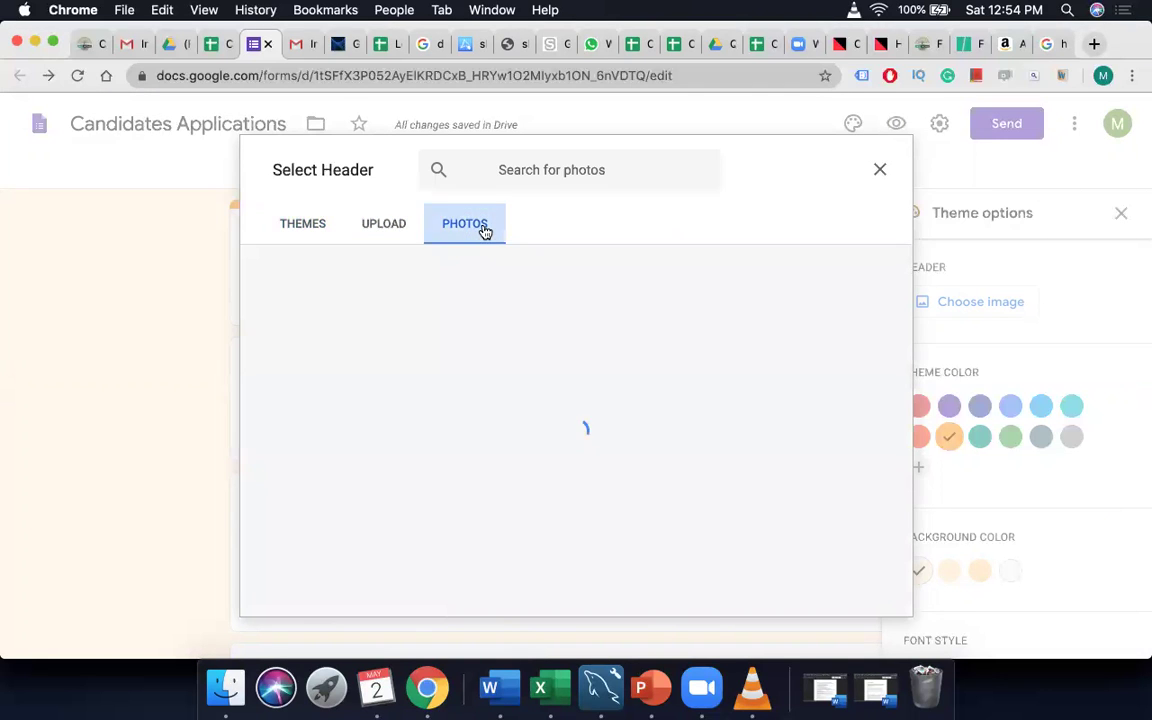
left_click(590, 172)
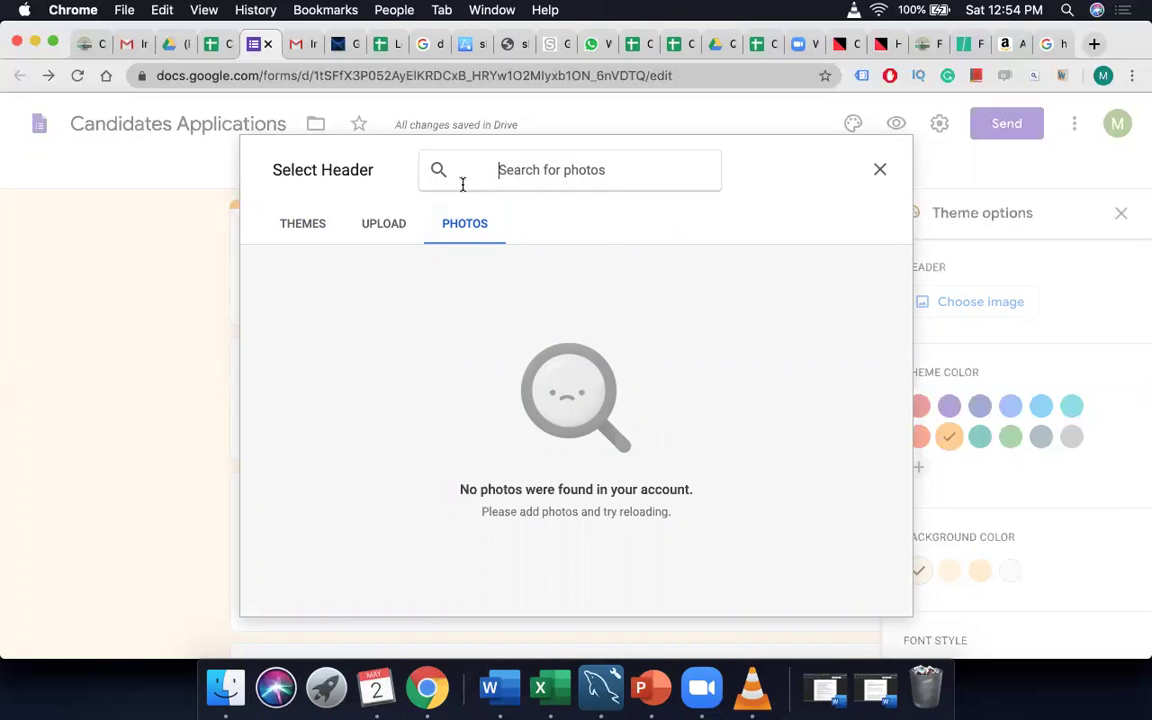
- Insert the multicolored yarn strands image from the Work and School themes as the form's header
left_click(310, 227)
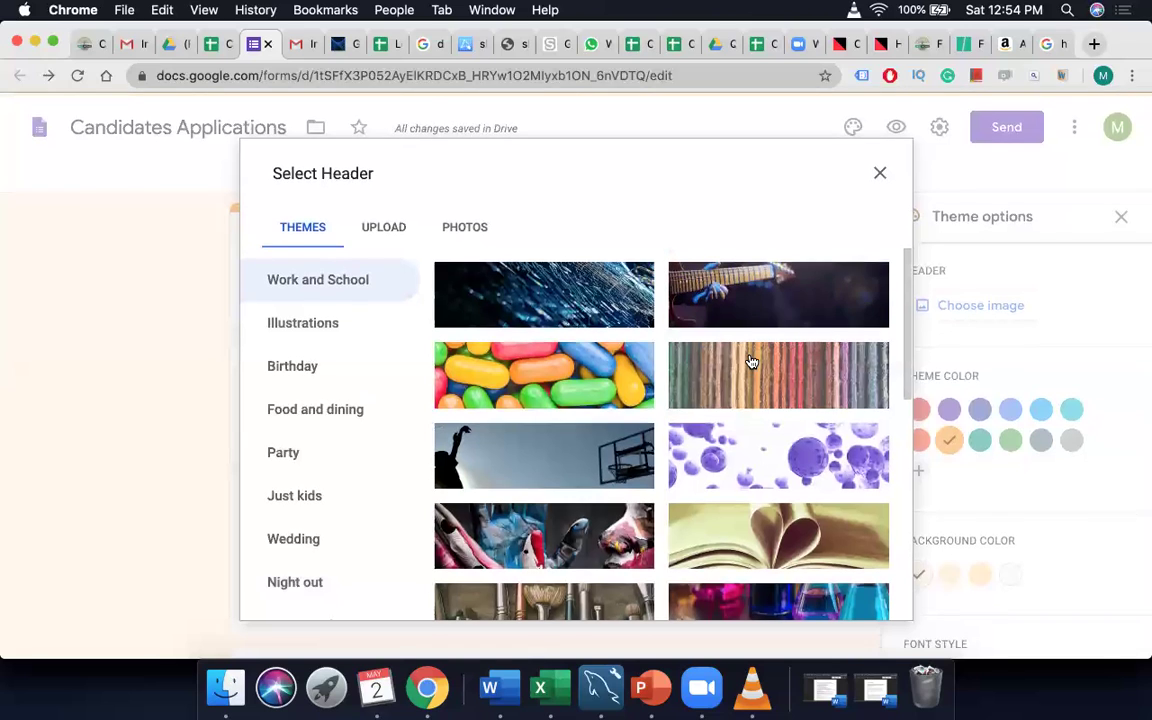
left_click(756, 387)
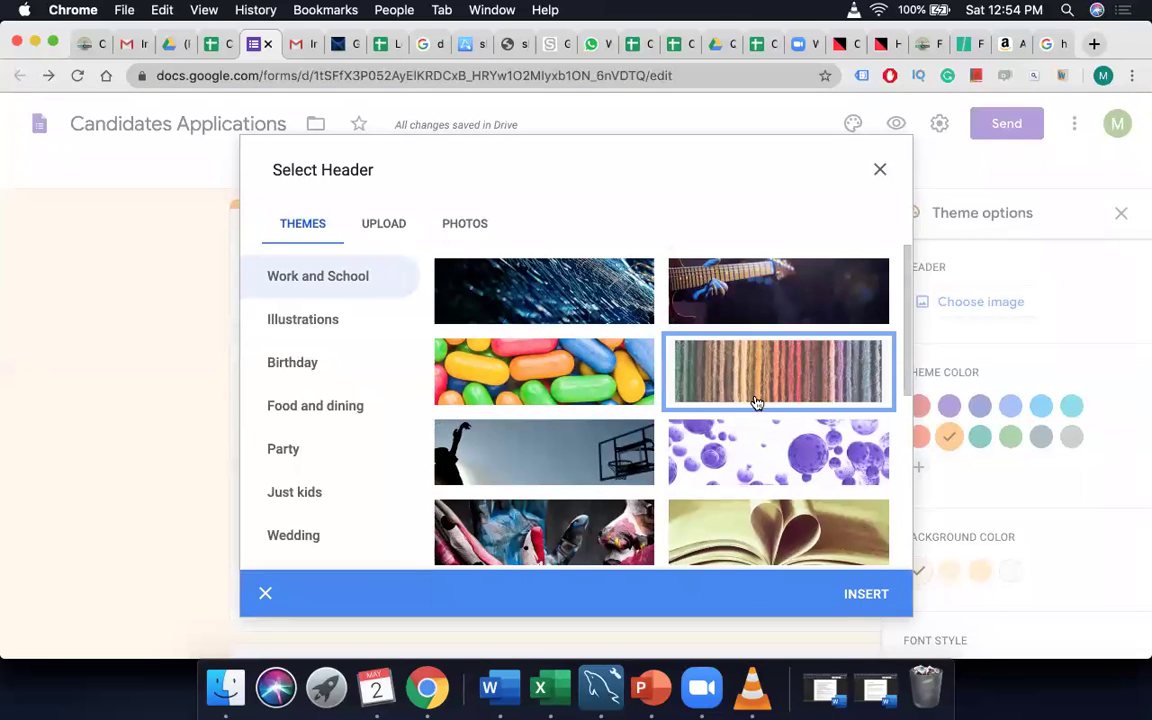
left_click(869, 589)
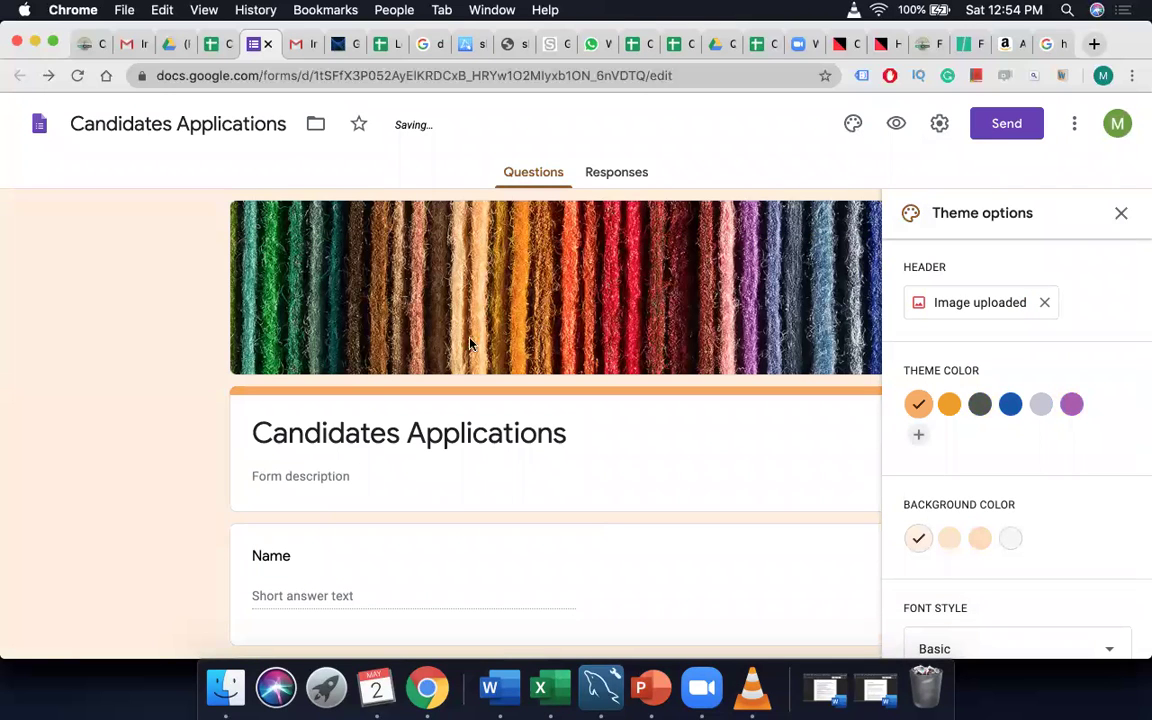
- Close the theme options and open the form's responses
triple_click(537, 434)
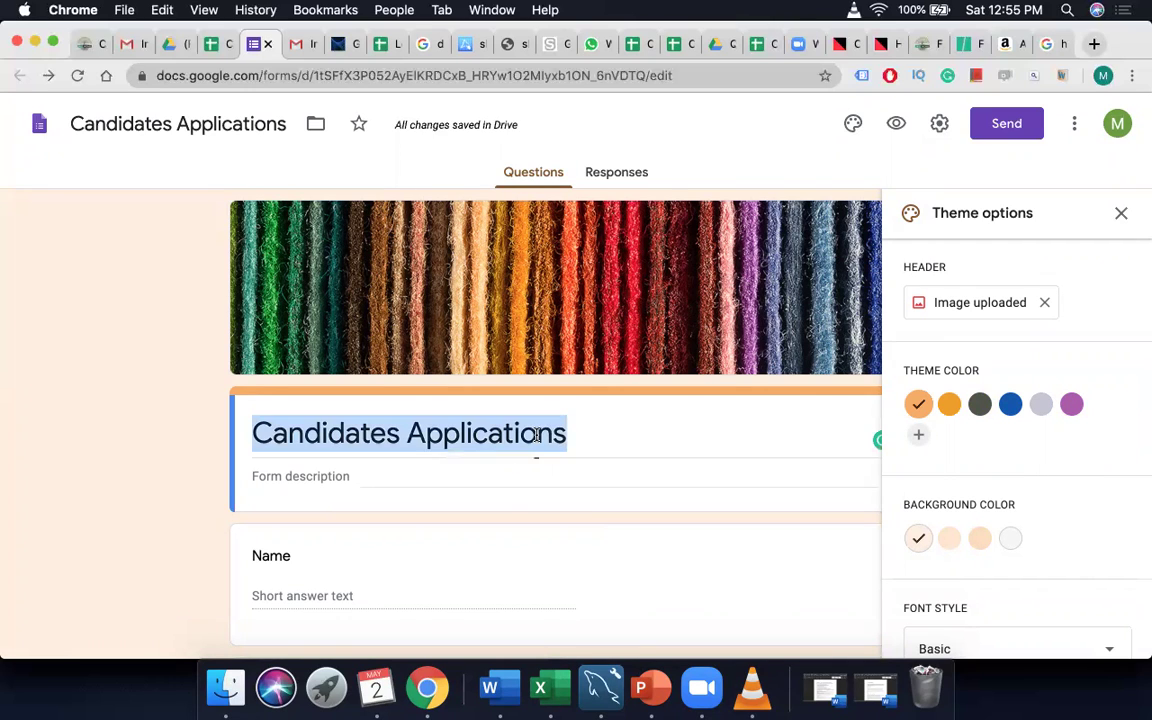
left_click(367, 477)
scroll(365, 476, "down", 5)
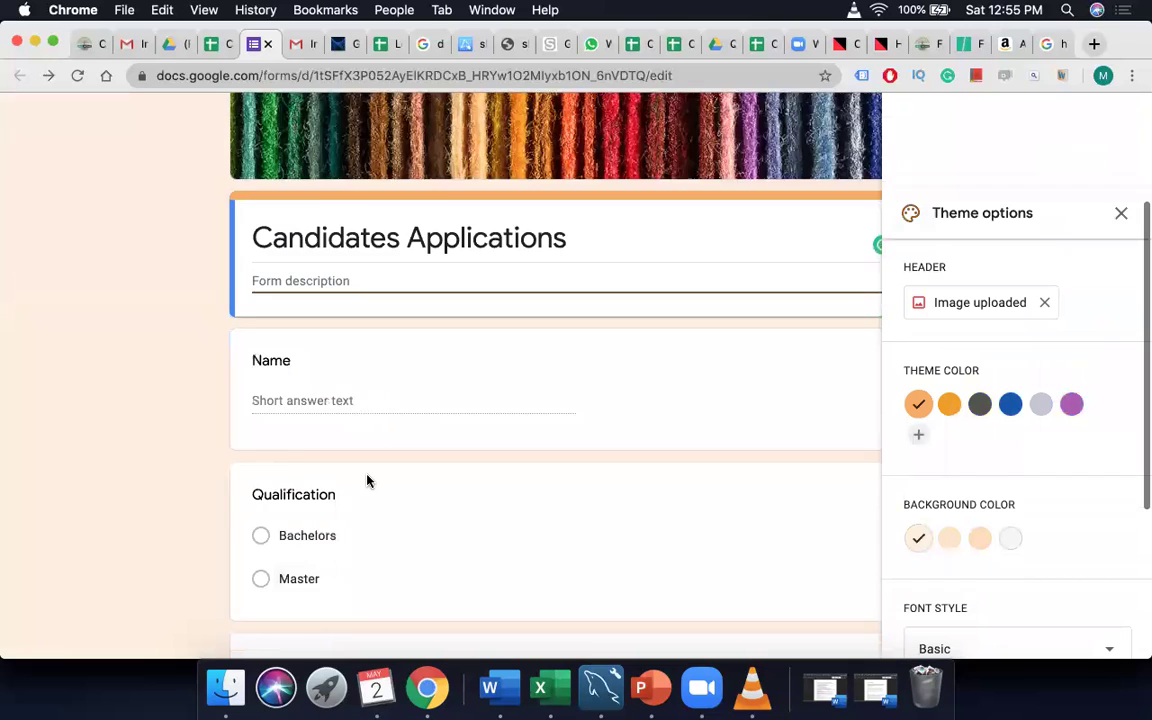
scroll(349, 362, "up", 3)
scroll(558, 391, "up", 2)
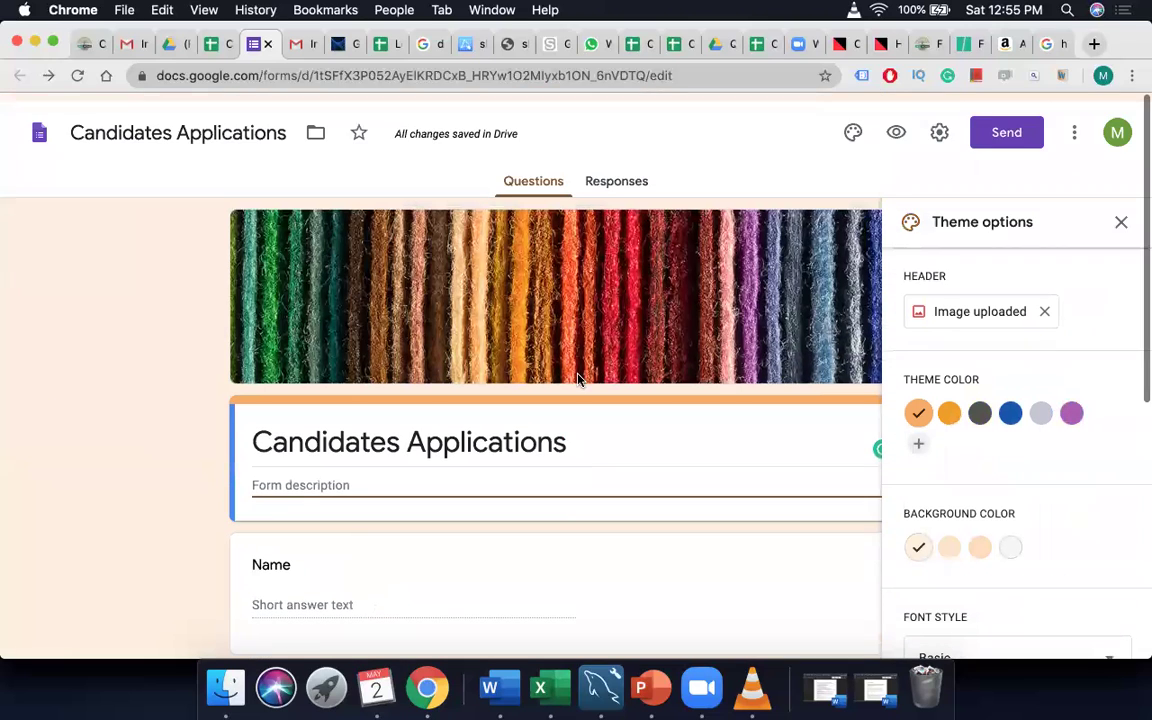
left_click(1121, 212)
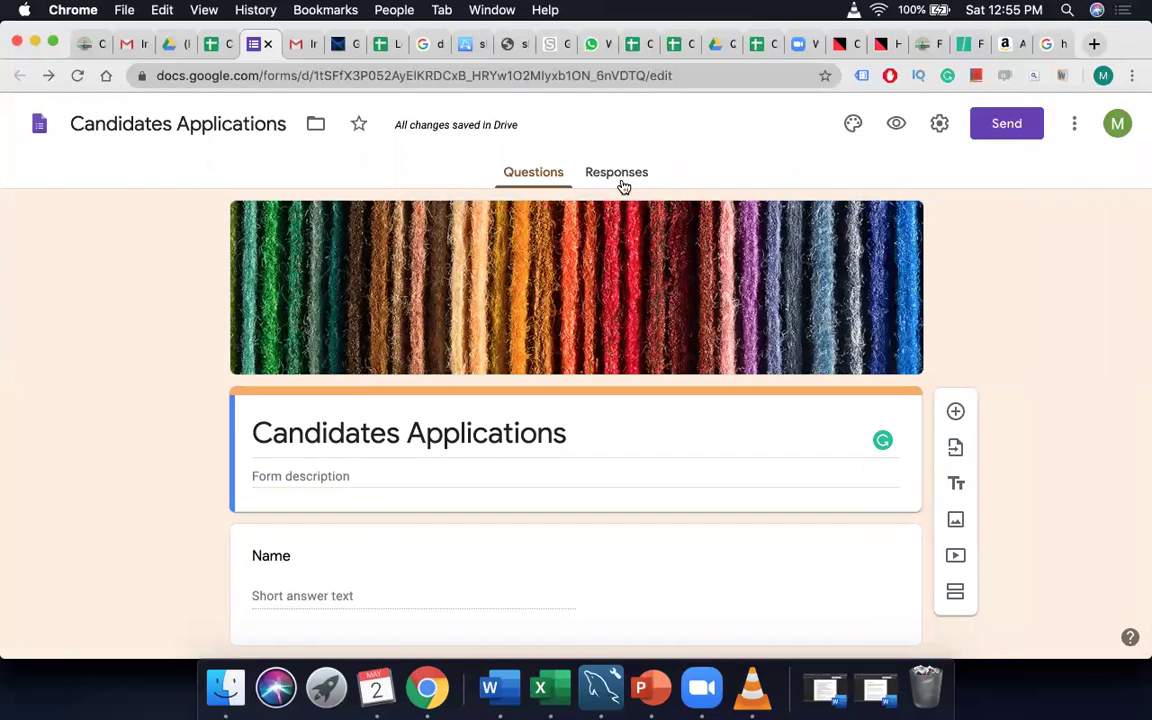
left_click(619, 183)
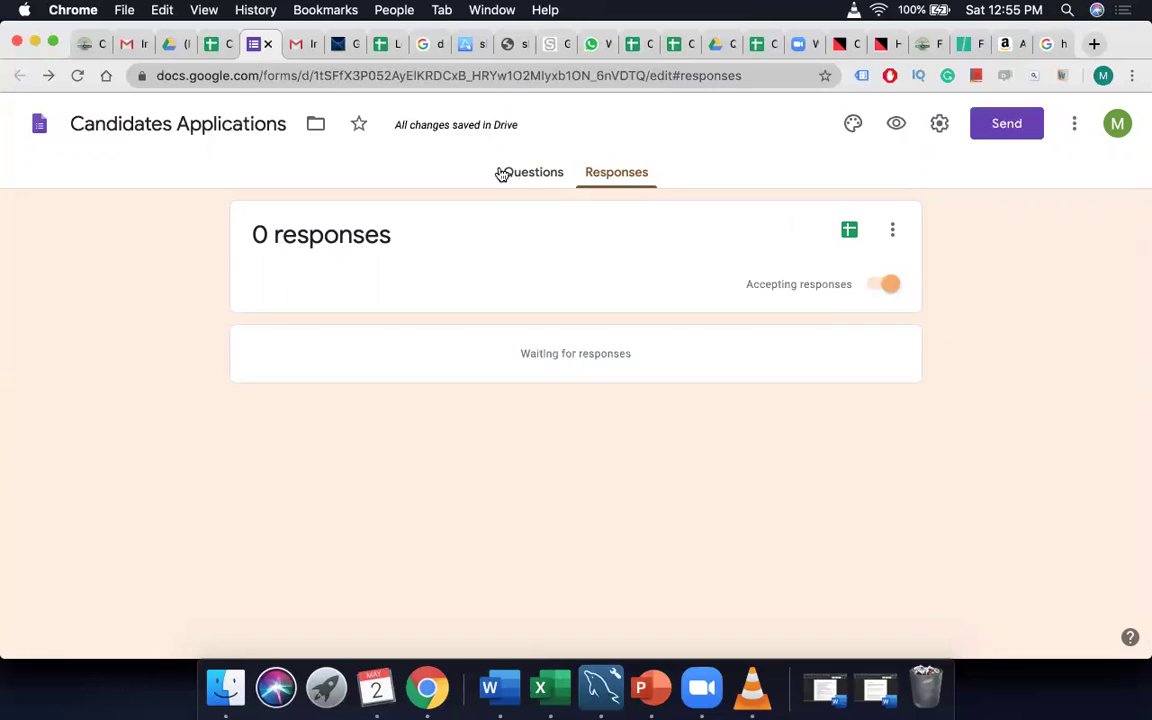
- Switch accepting responses off and back on, and look through the response options without changing any
left_click(884, 287)
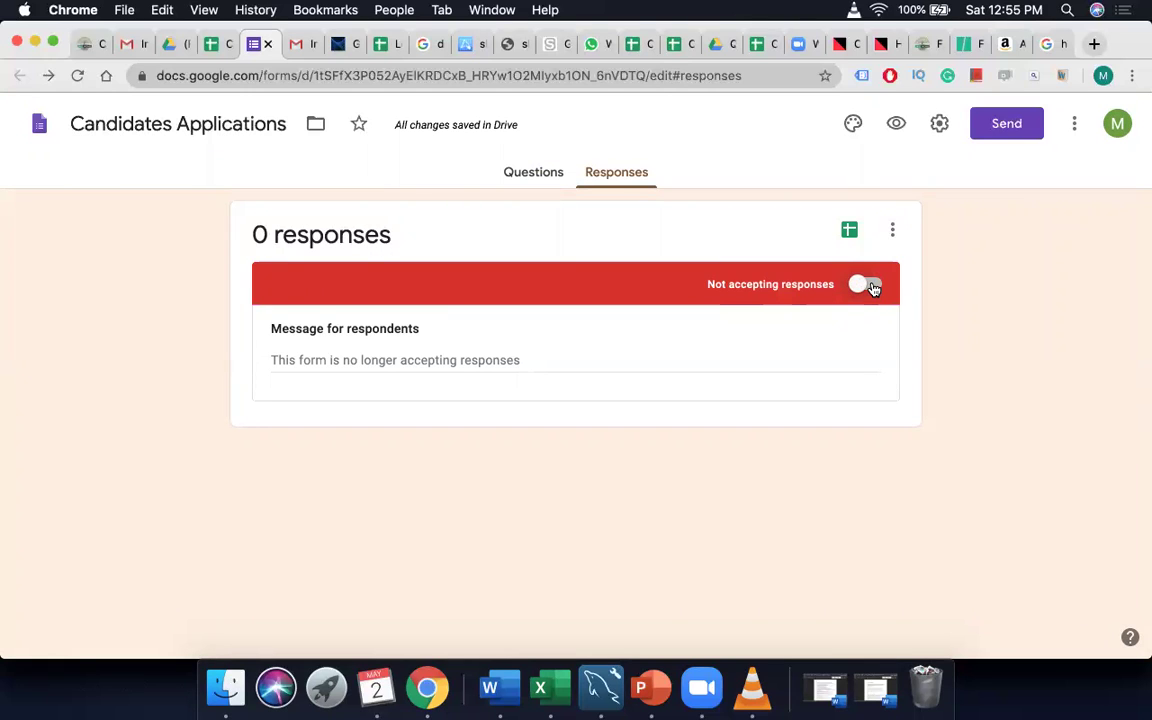
left_click(870, 288)
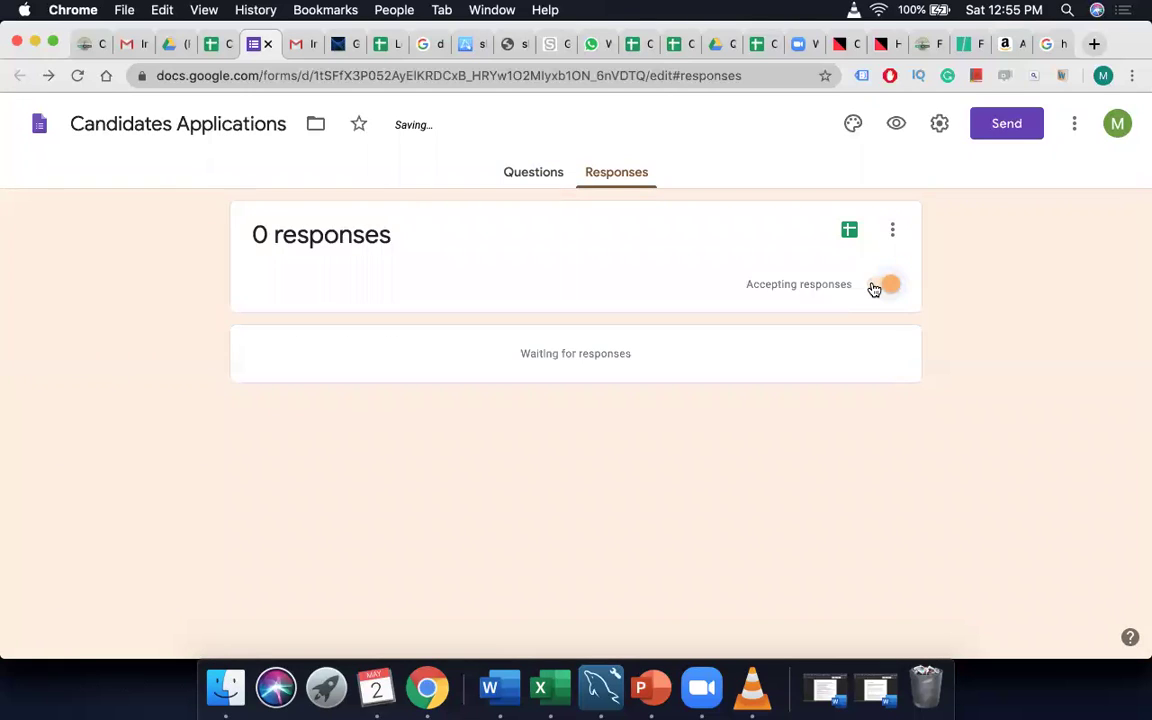
left_click(891, 231)
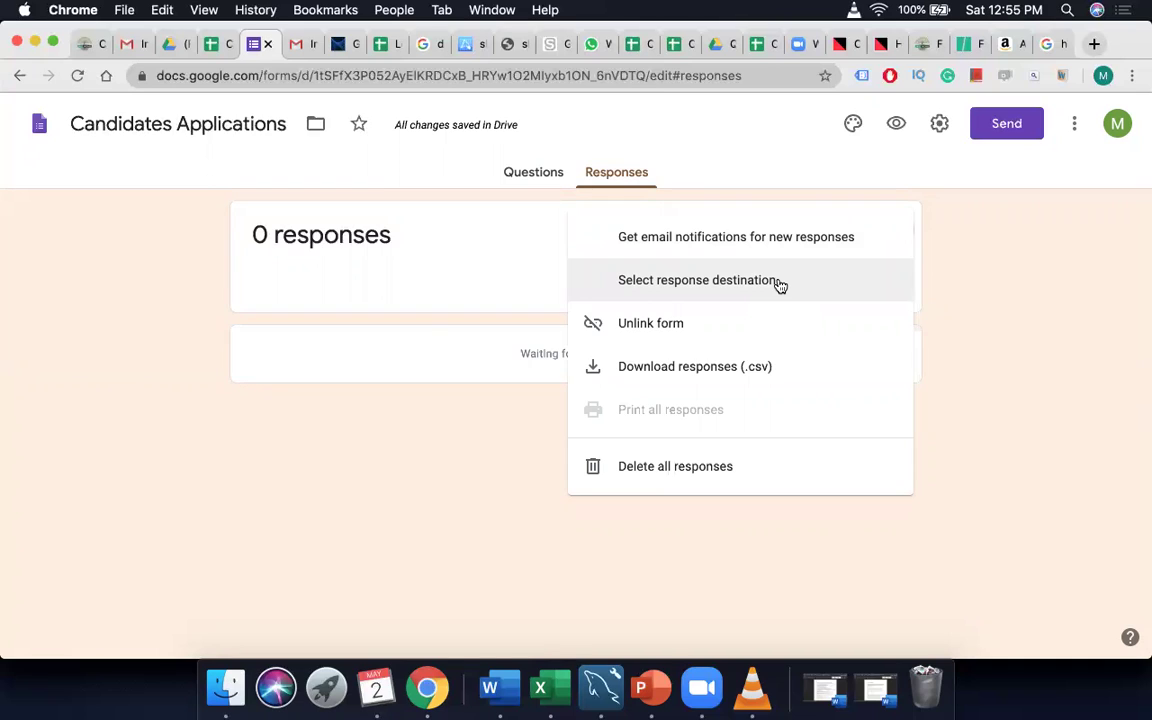
left_click(985, 340)
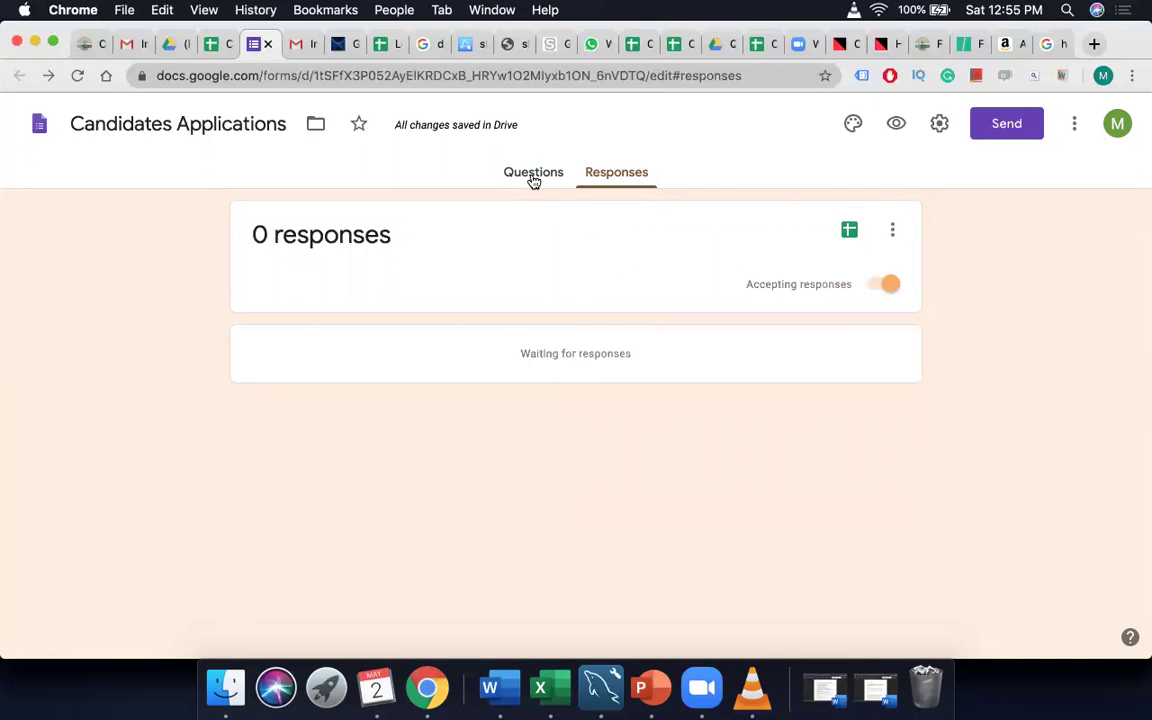
- Return to the form's questions and, in its settings, enable collecting email addresses with response receipts if the respondent requests it
left_click(533, 177)
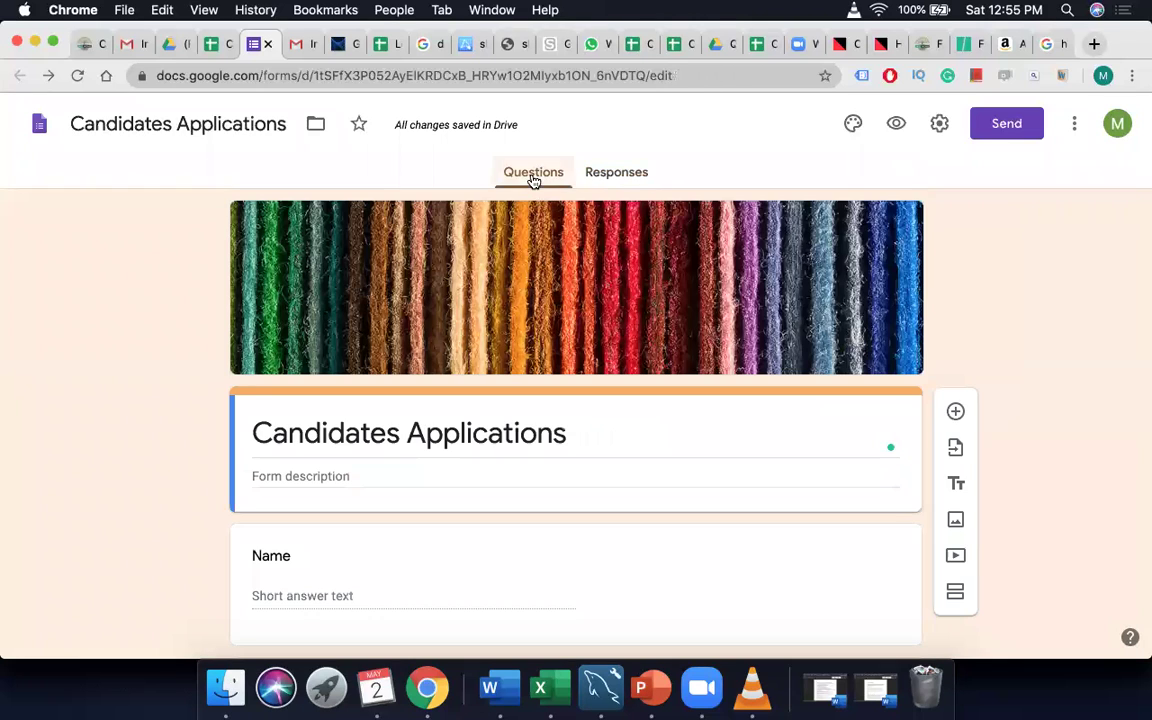
left_click(940, 124)
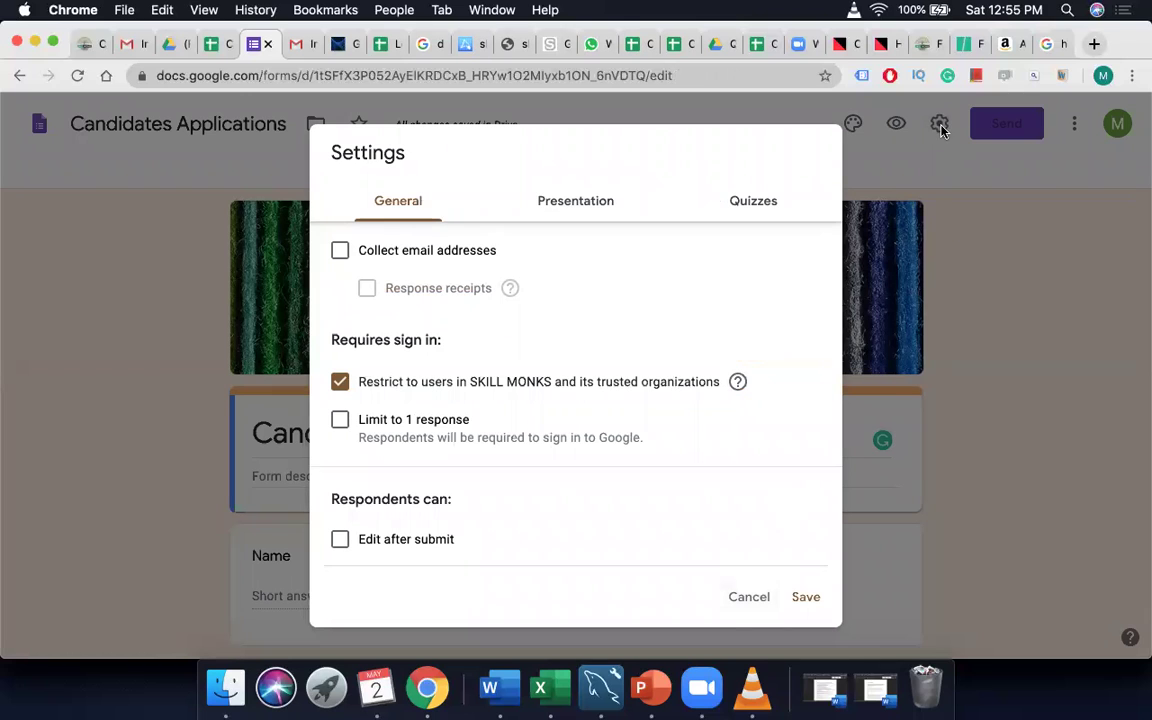
left_click(756, 604)
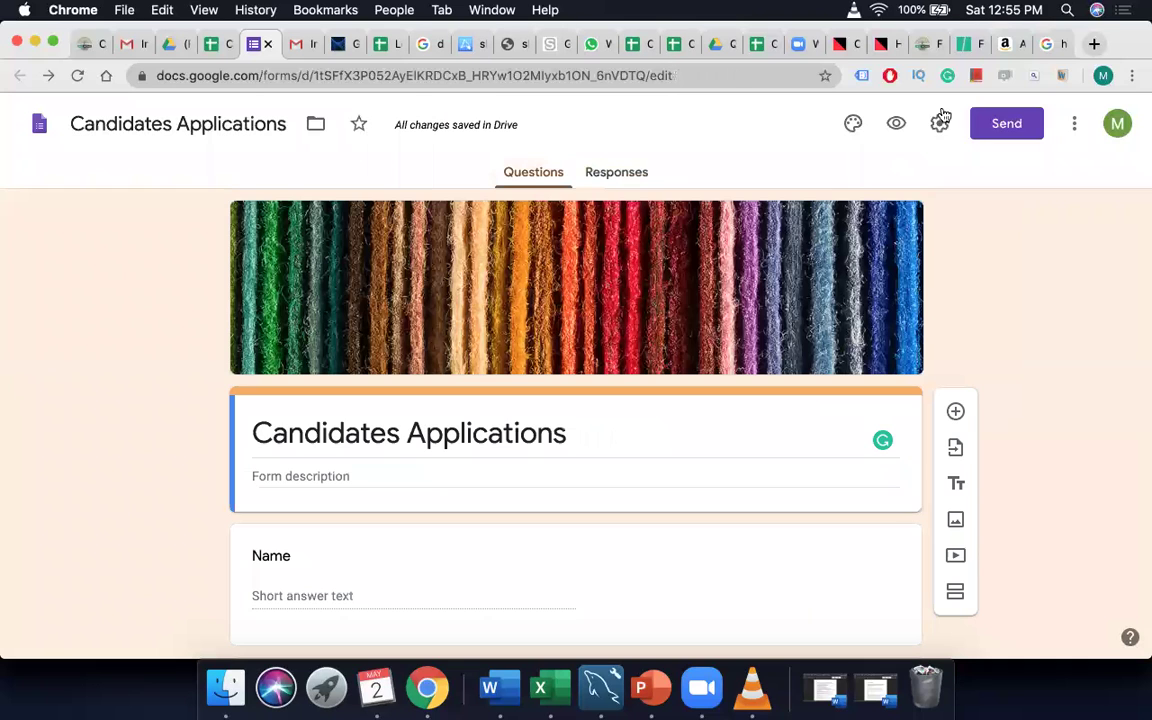
left_click(940, 123)
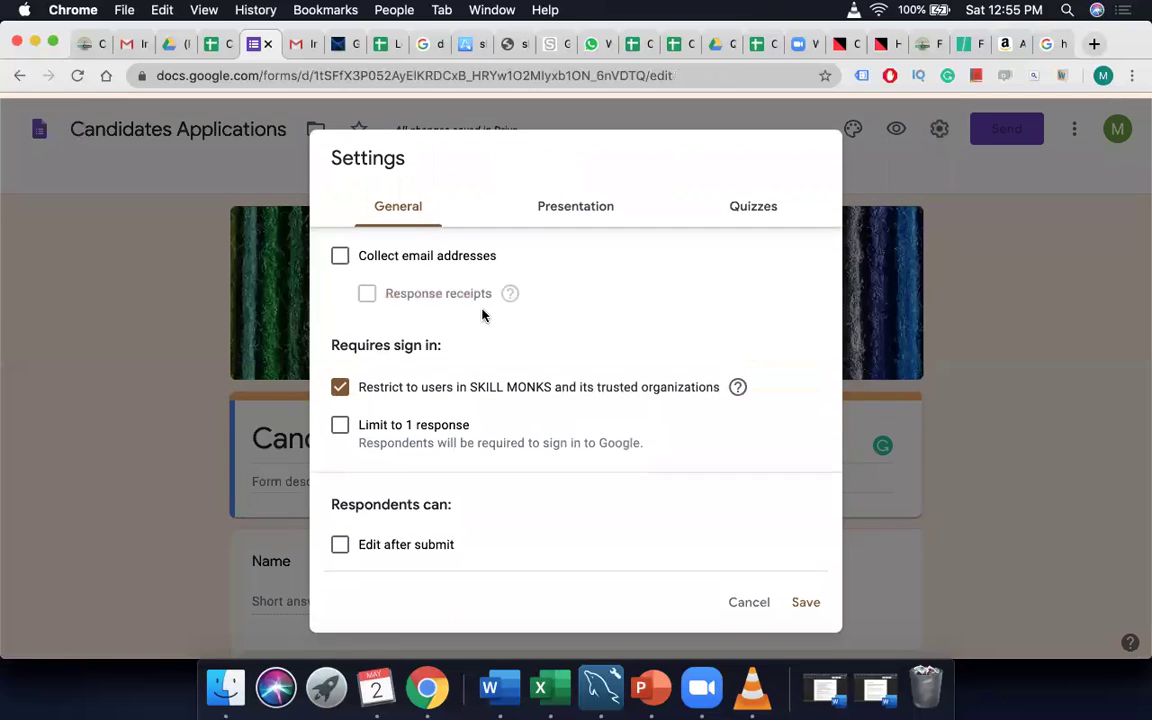
left_click(340, 252)
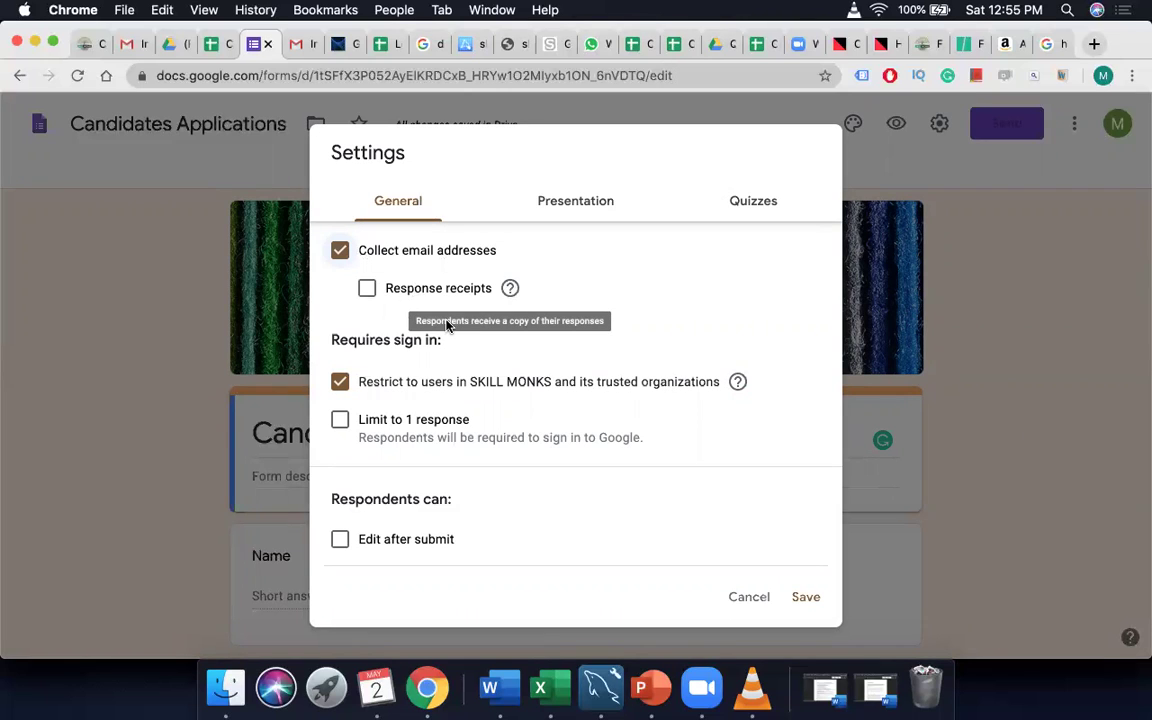
left_click(510, 288)
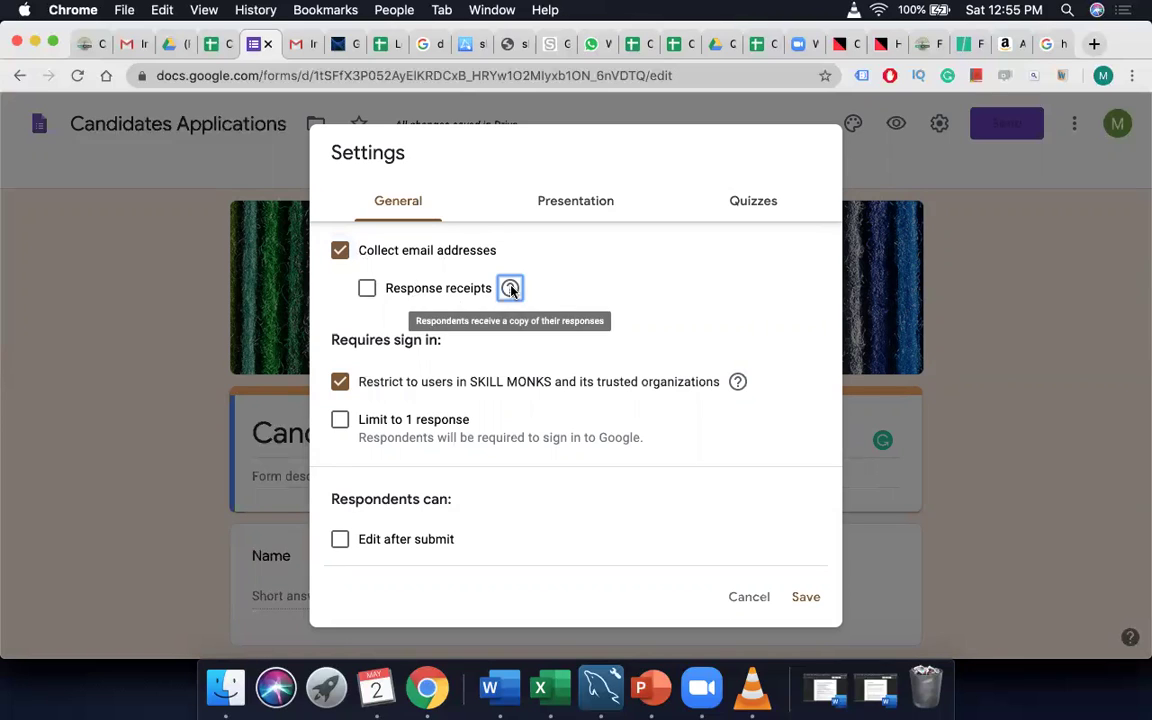
left_click(367, 288)
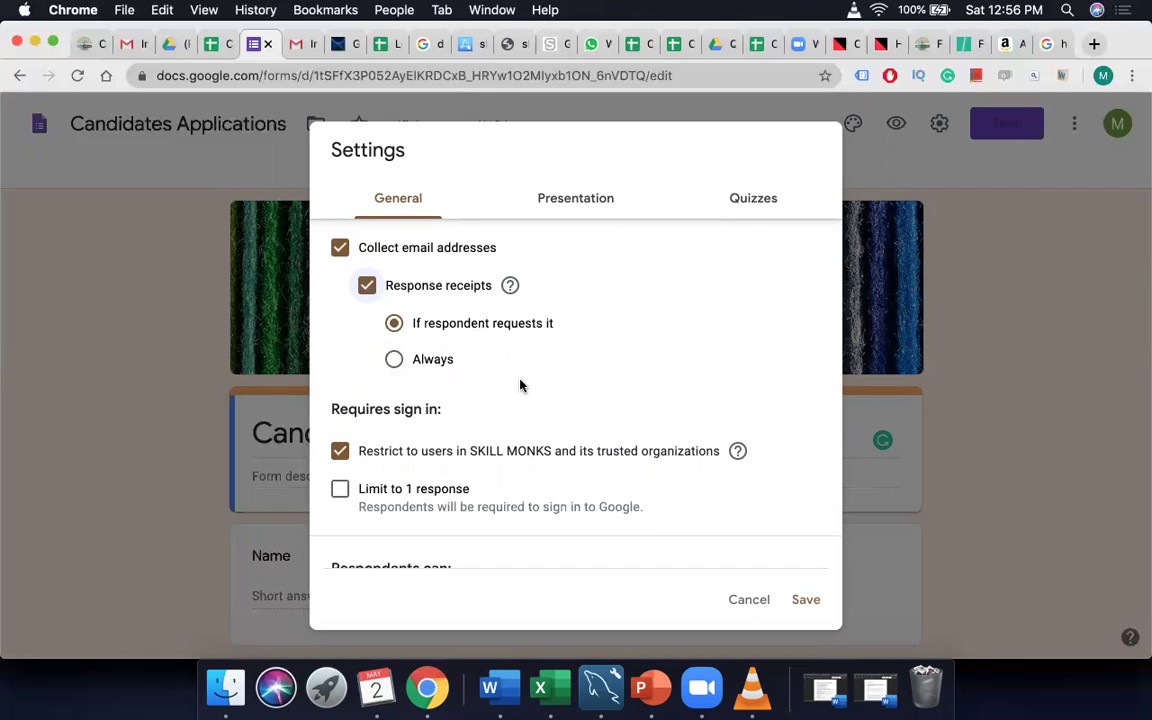
- Remove the sign-in restriction to users in SKILL MONKS and its trusted organizations and save the form settings
scroll(520, 385, "down", 3)
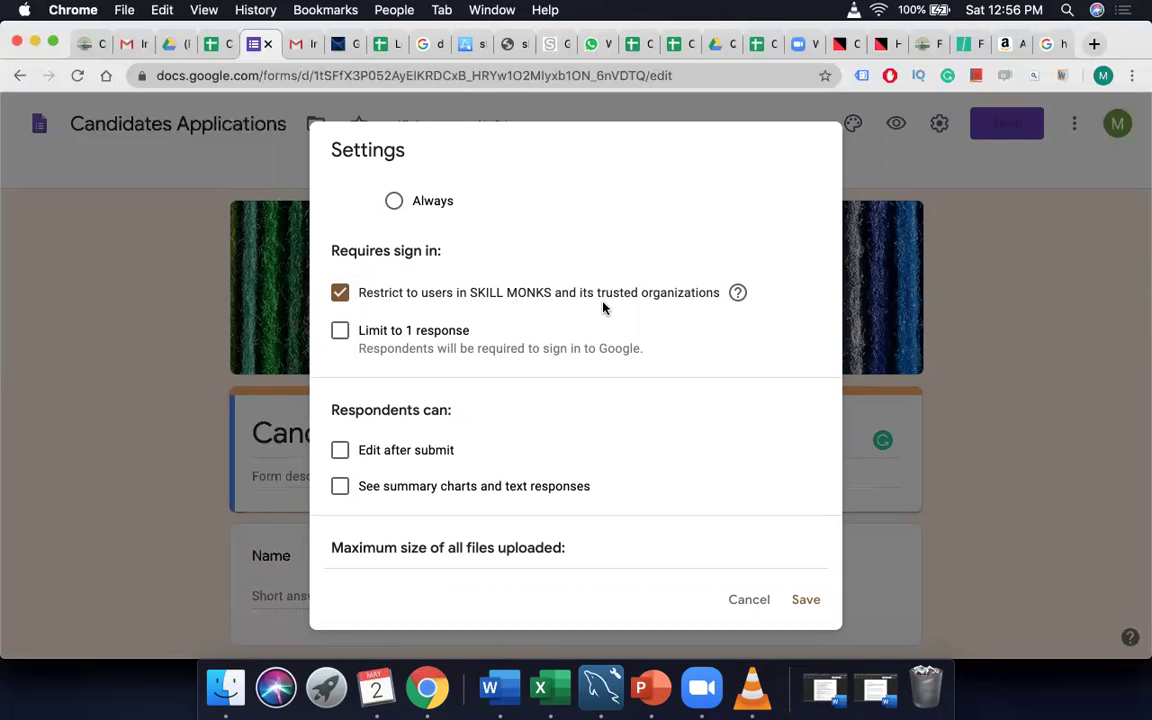
left_click(342, 292)
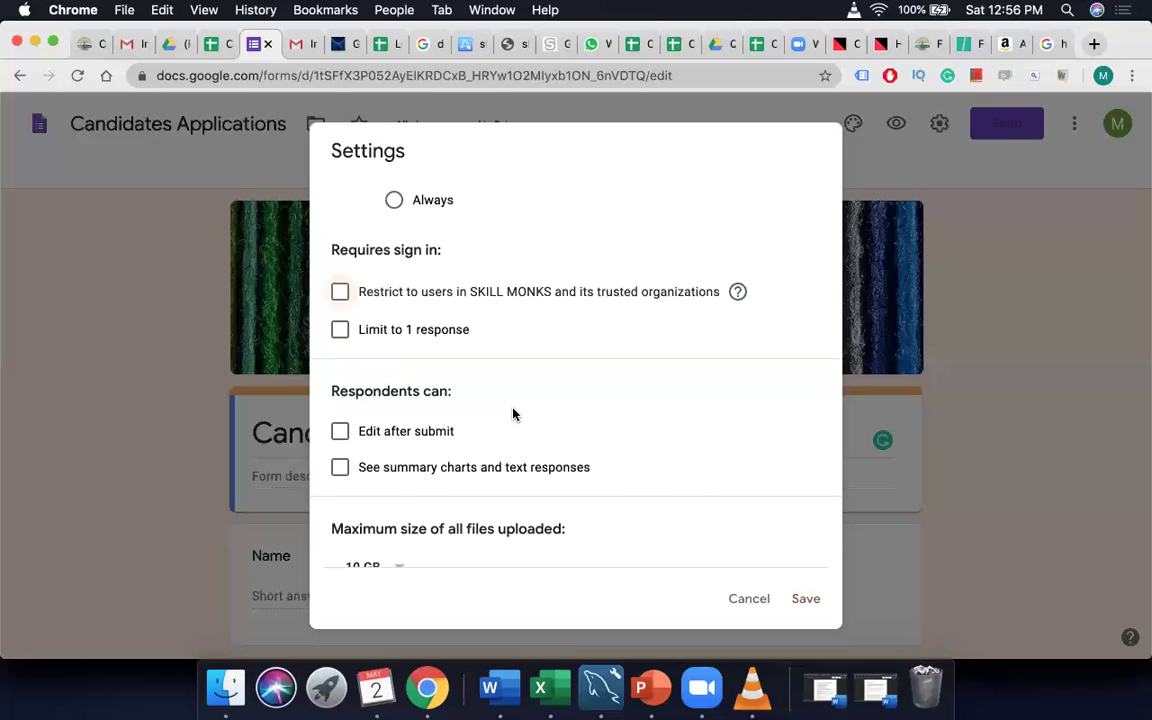
scroll(512, 412, "down", 2)
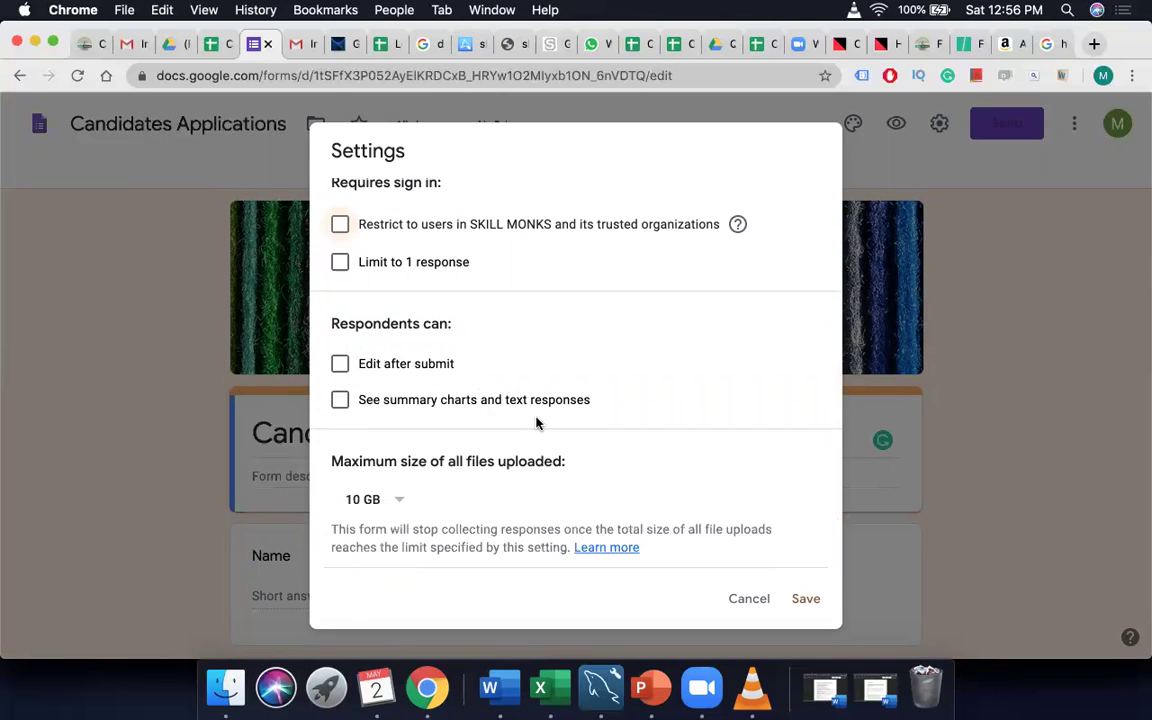
left_click(813, 603)
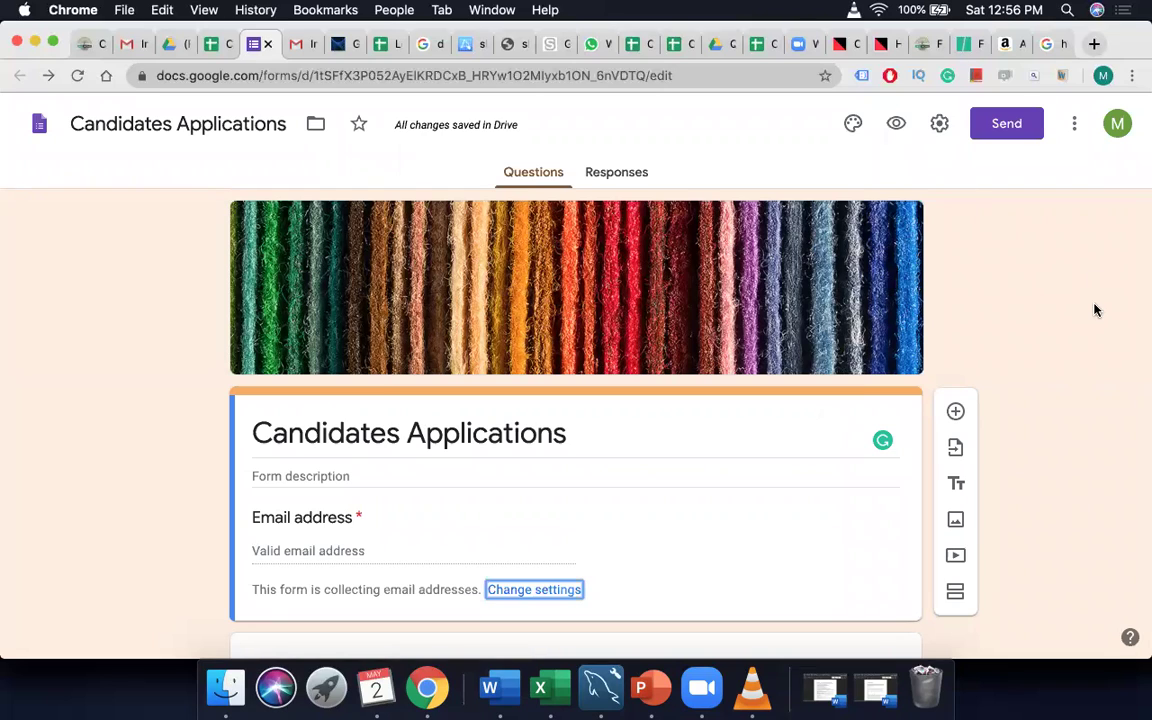
- Open the form's preview and examine the email address, name, qualification and joining date questions
left_click(897, 127)
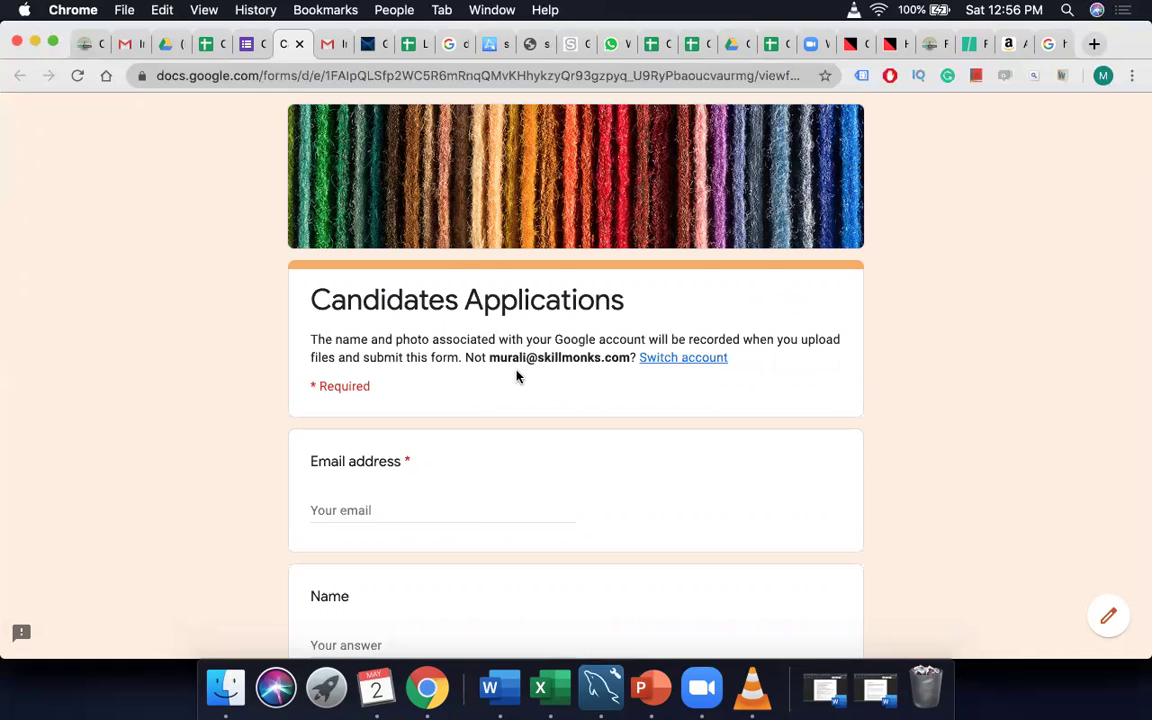
scroll(515, 375, "down", 1)
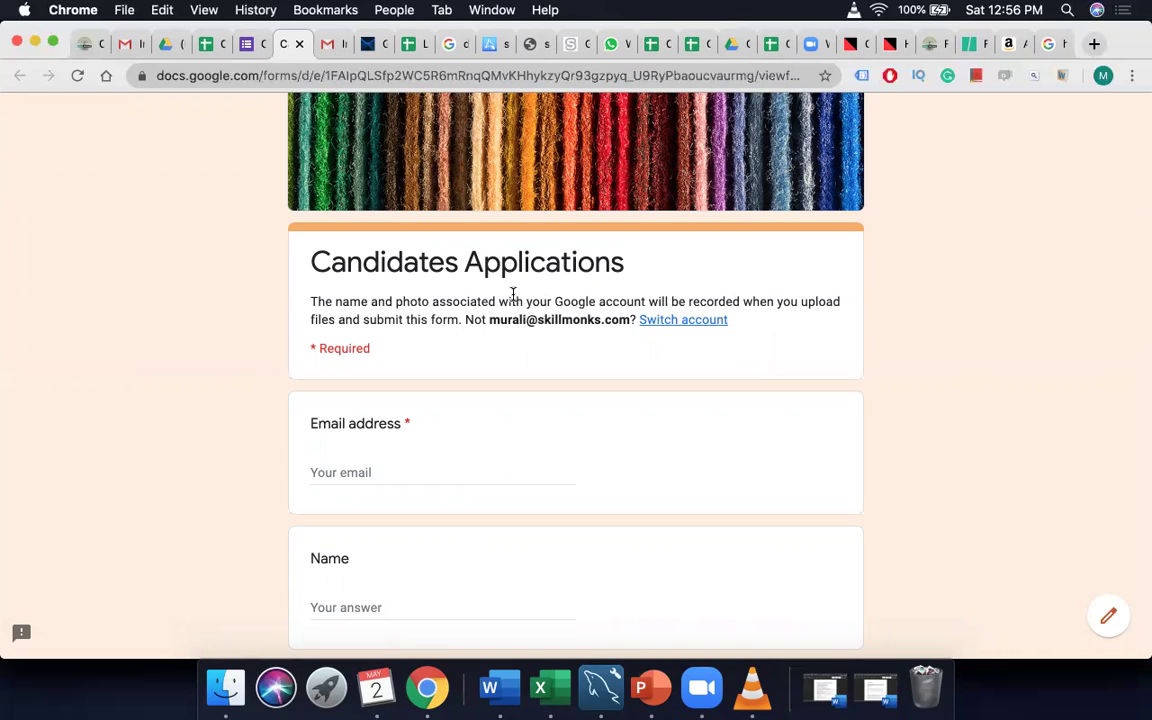
scroll(452, 357, "down", 5)
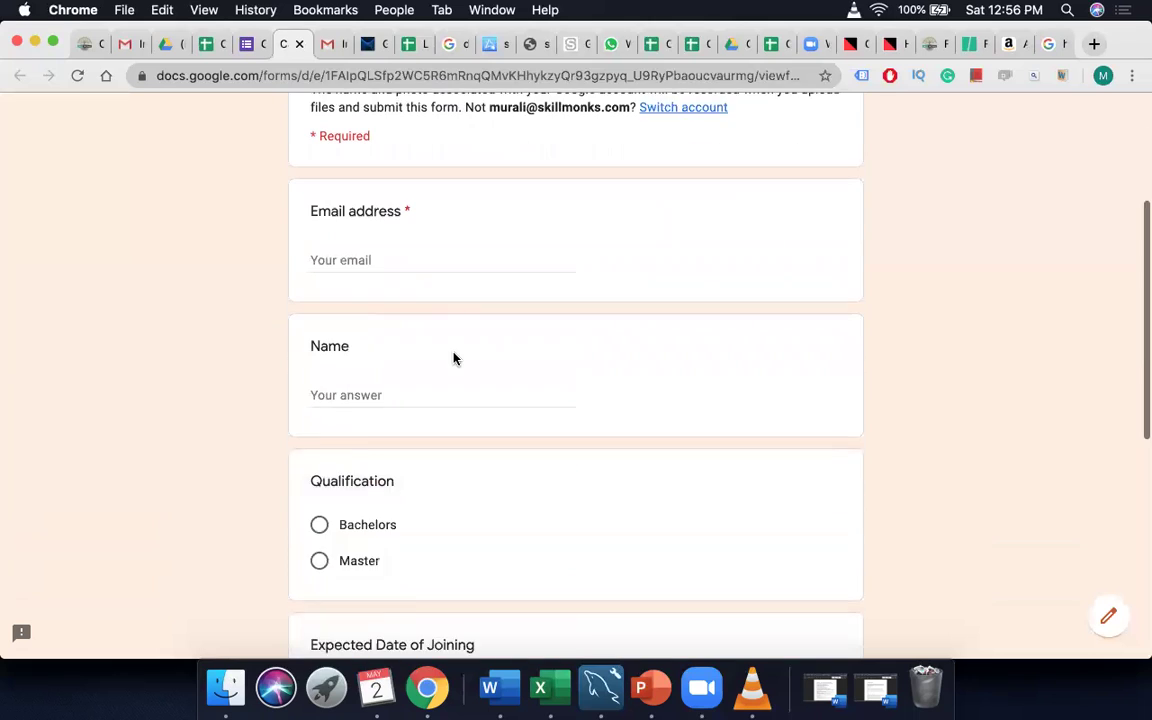
scroll(381, 228, "down", 3)
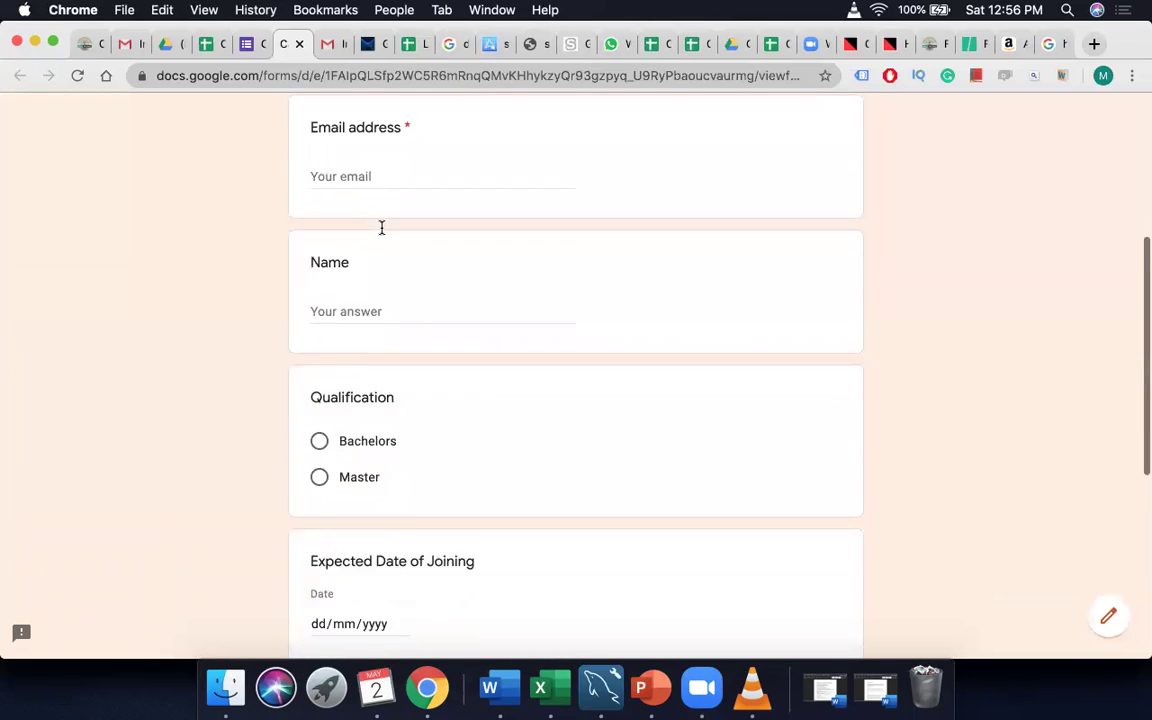
scroll(417, 270, "up", 3)
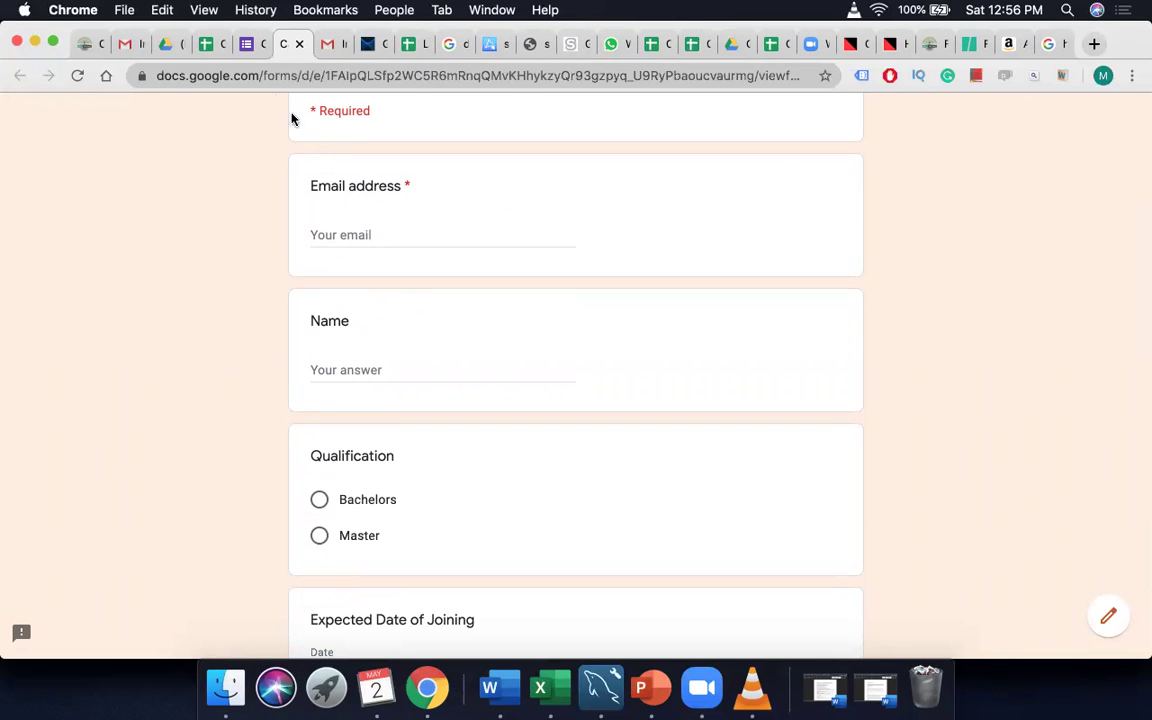
- Compare the email address question in the form editor with the preview, and examine the preview's upload and response copy options
left_click(240, 43)
scroll(547, 389, "down", 3)
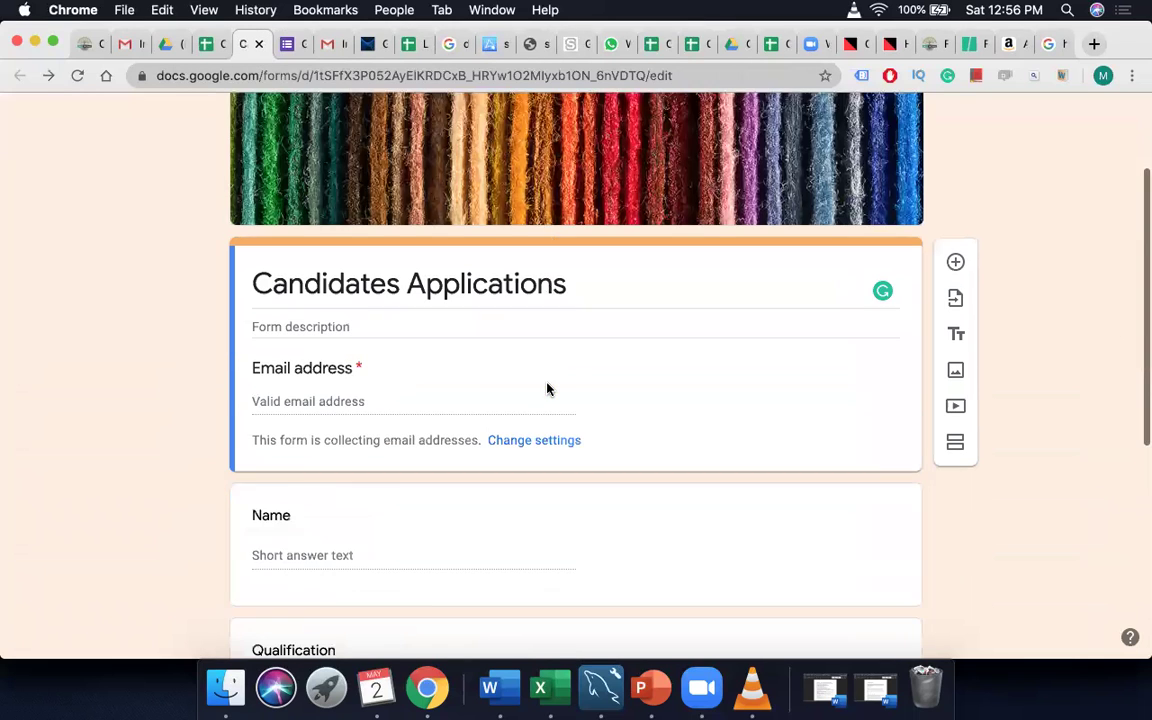
scroll(543, 350, "down", 3)
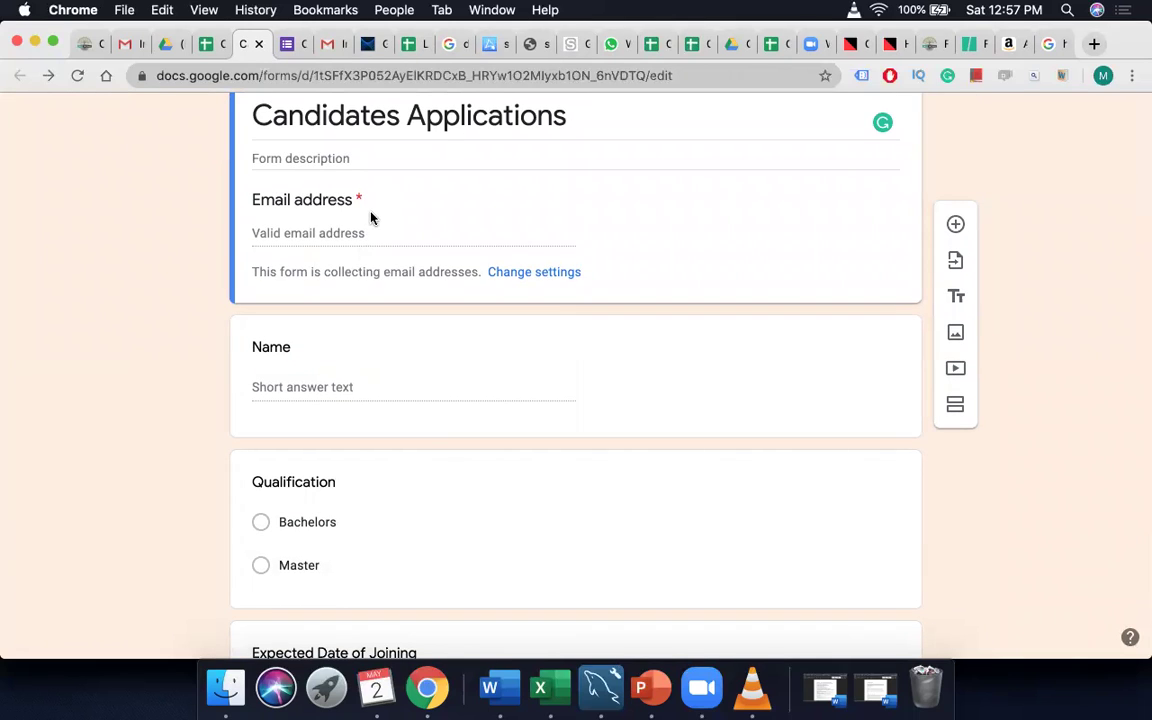
left_click(290, 44)
scroll(385, 257, "down", 2)
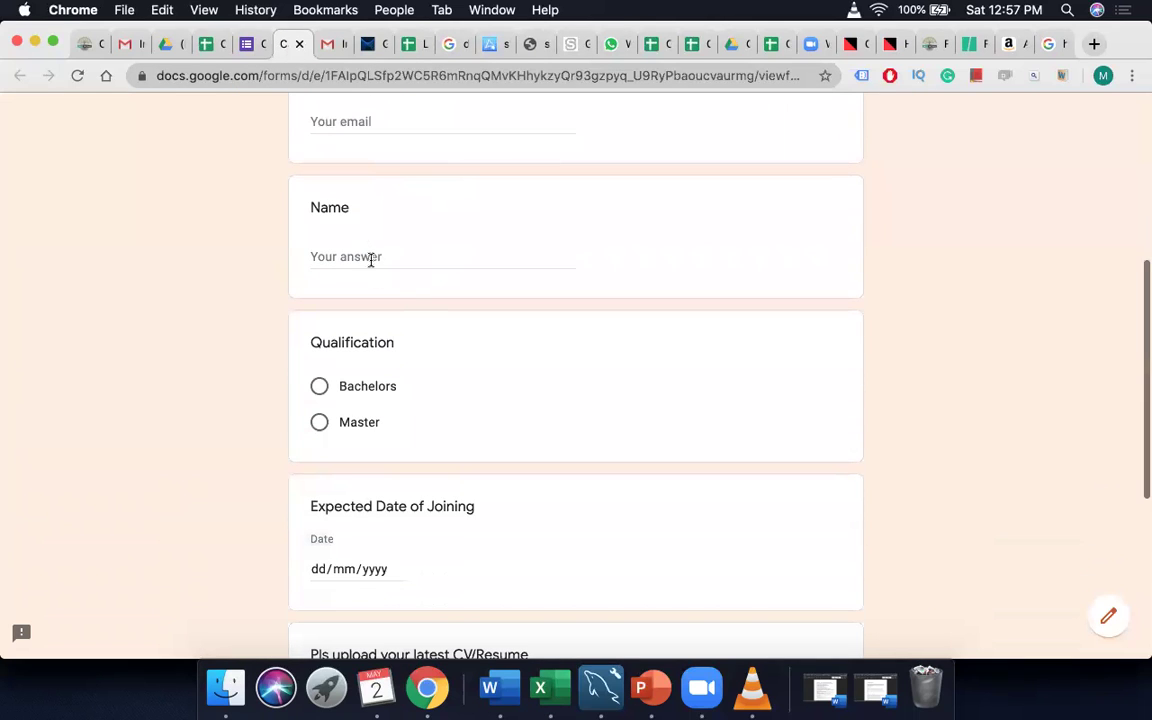
scroll(416, 427, "down", 4)
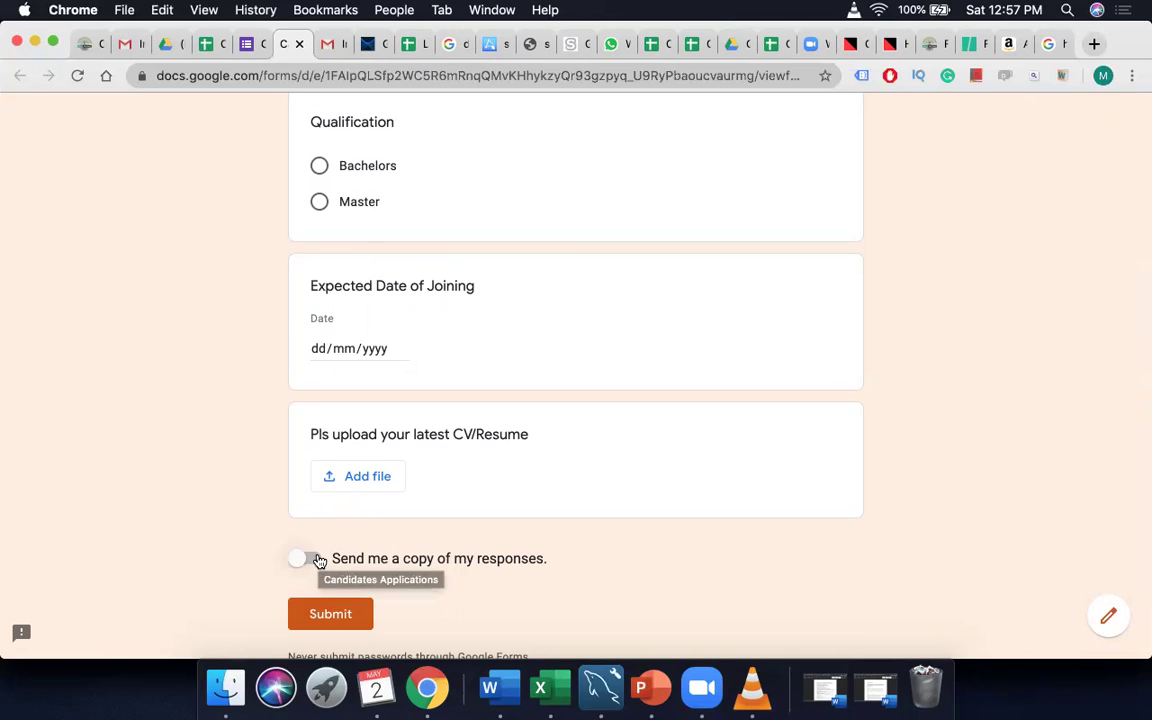
- Fill in the respondent's email address and name with the saved autofill entry, and choose Master as the qualification
scroll(609, 378, "up", 5)
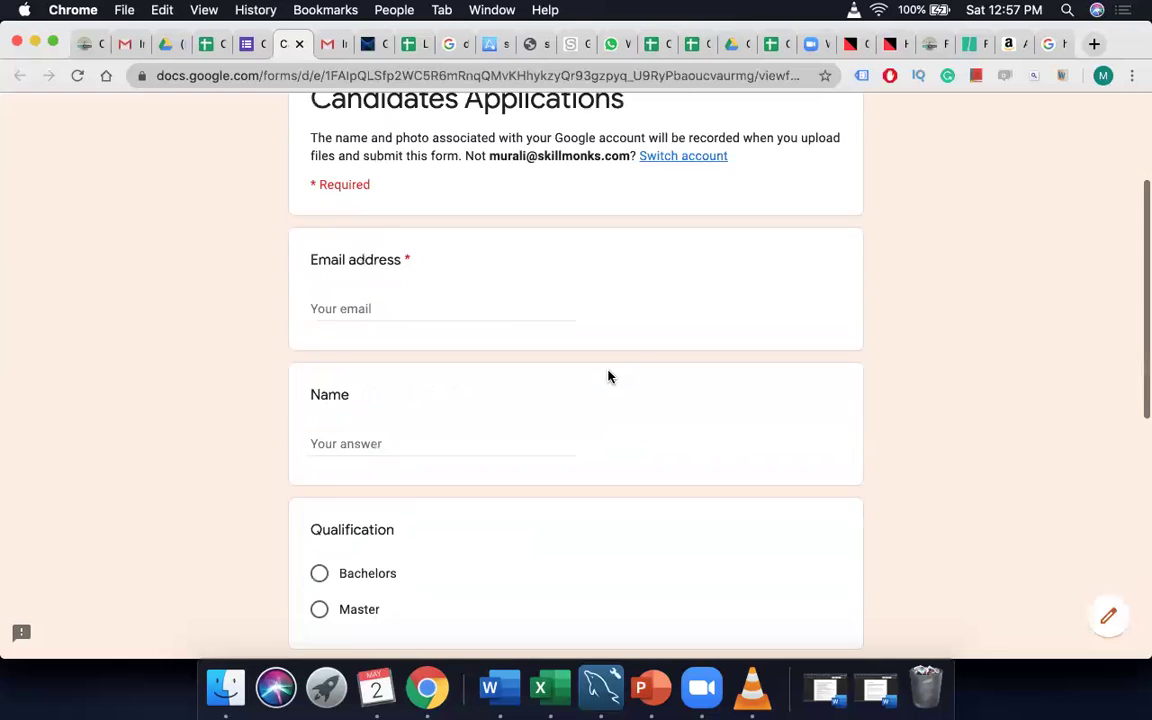
scroll(609, 378, "up", 3)
scroll(609, 377, "down", 3)
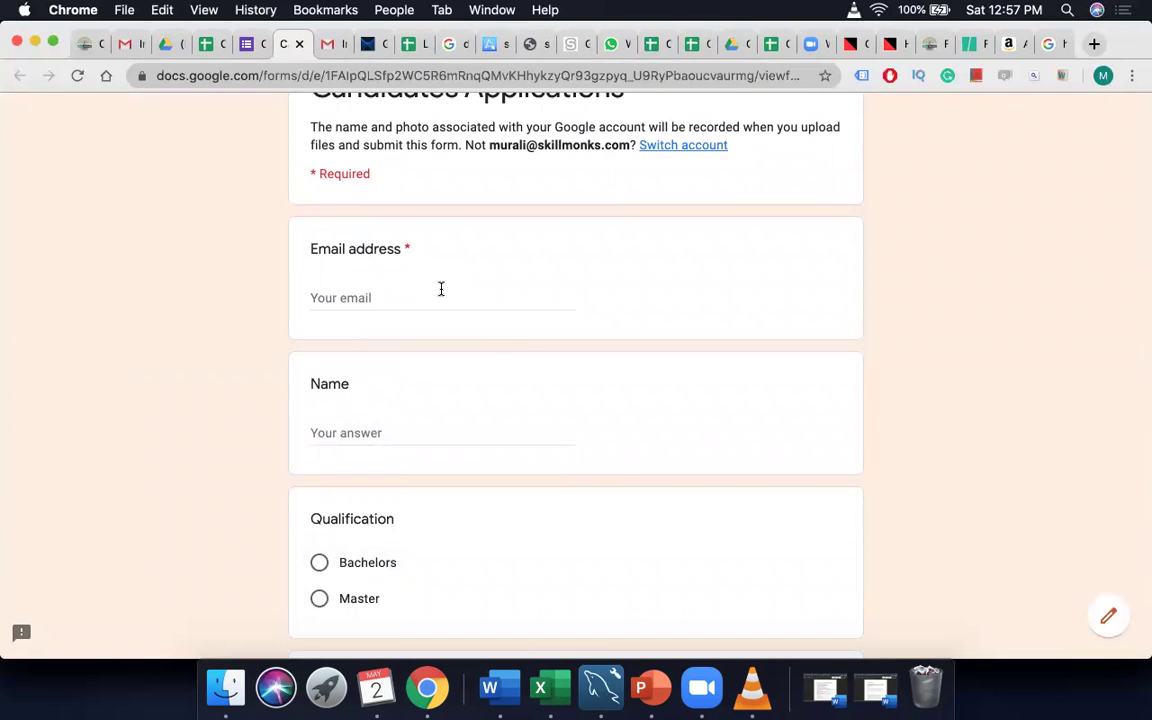
left_click(441, 289)
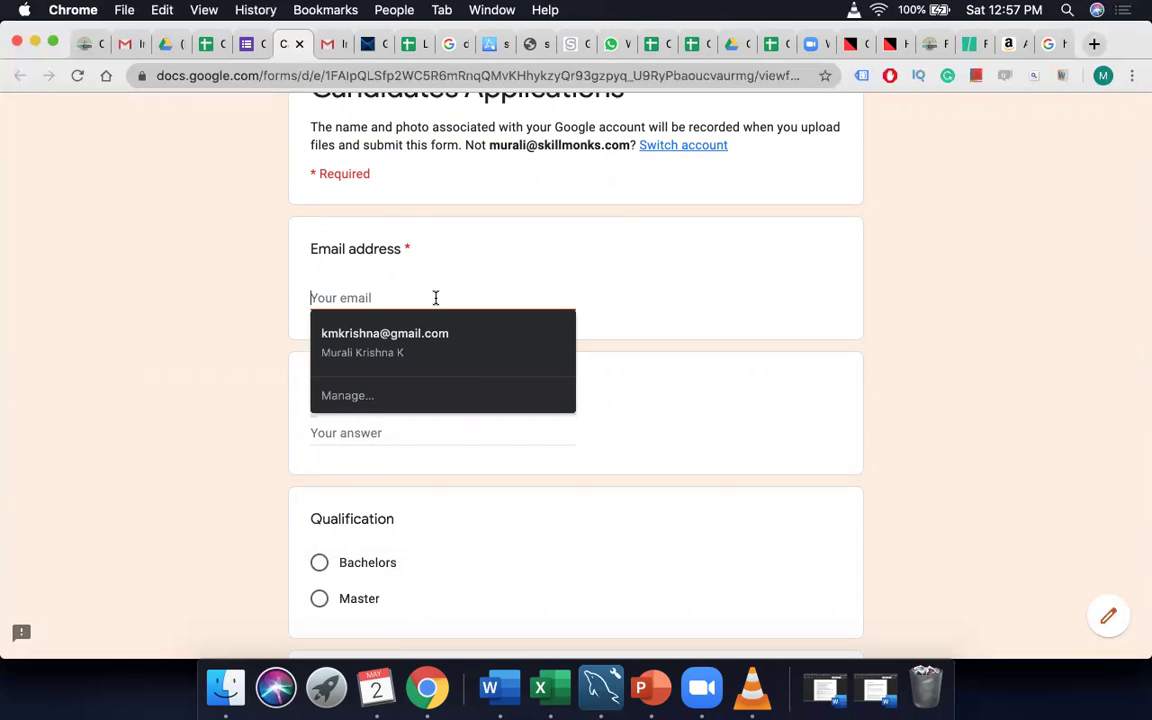
left_click(442, 334)
scroll(497, 408, "down", 2)
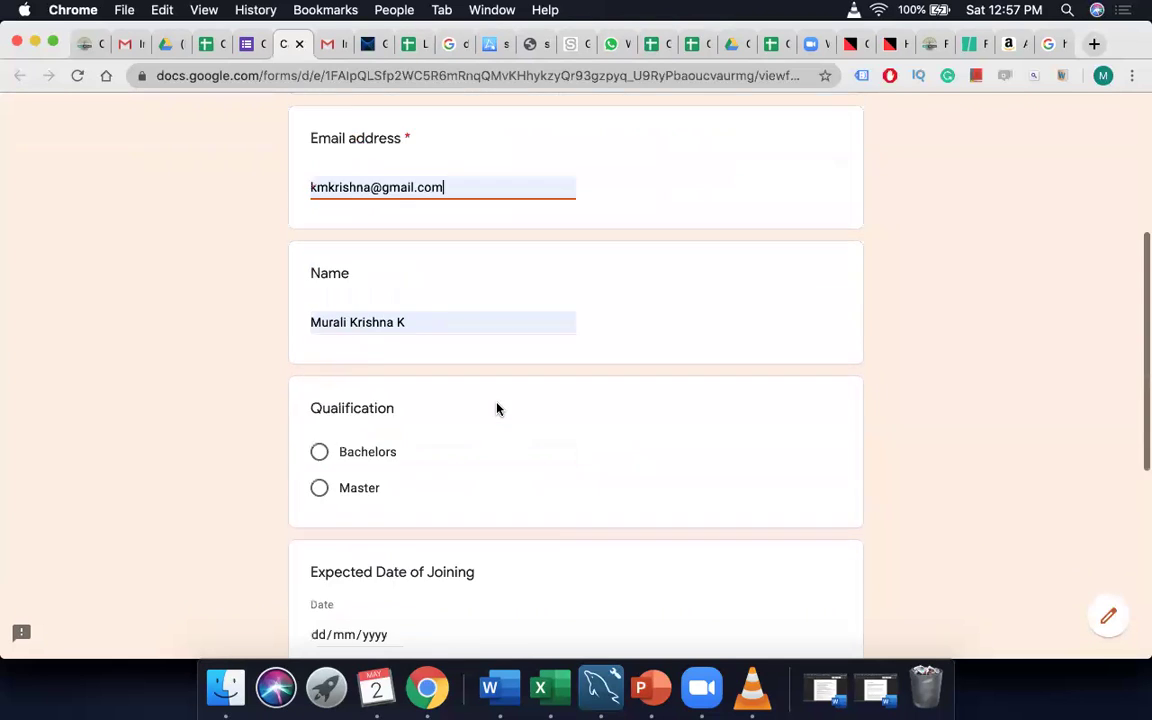
scroll(497, 408, "down", 2)
left_click(319, 377)
- Set the Expected Date of Joining to 12 June 2020
scroll(400, 370, "down", 3)
left_click(376, 347)
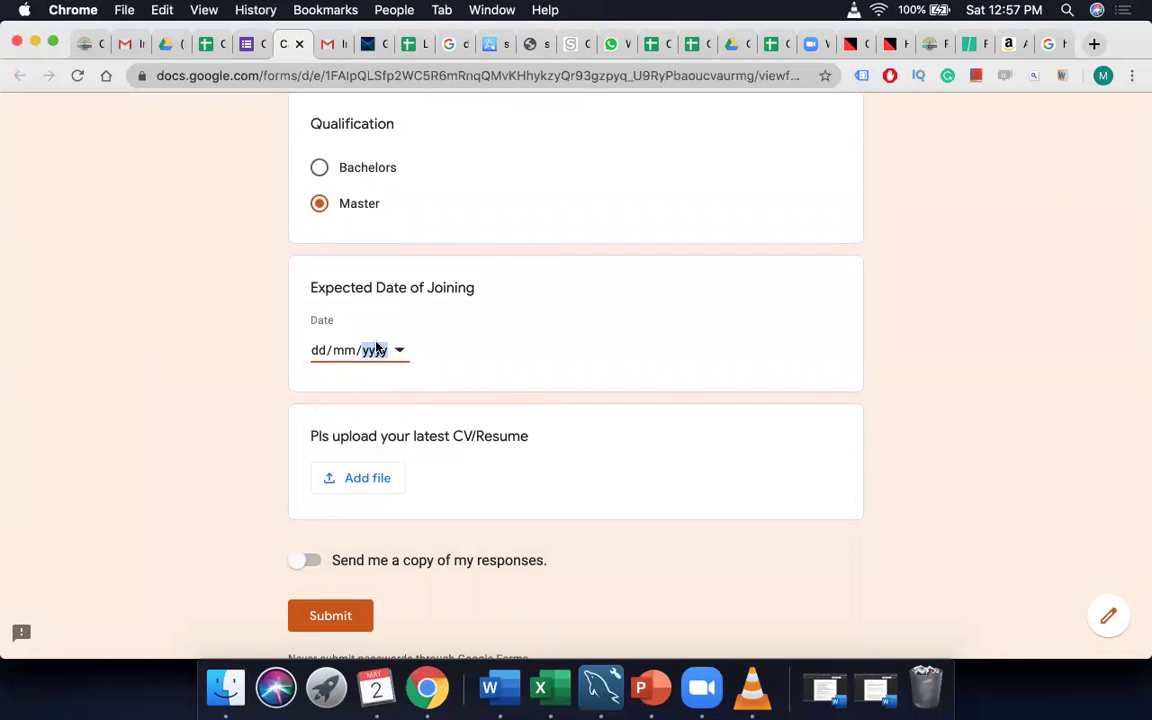
left_click(398, 351)
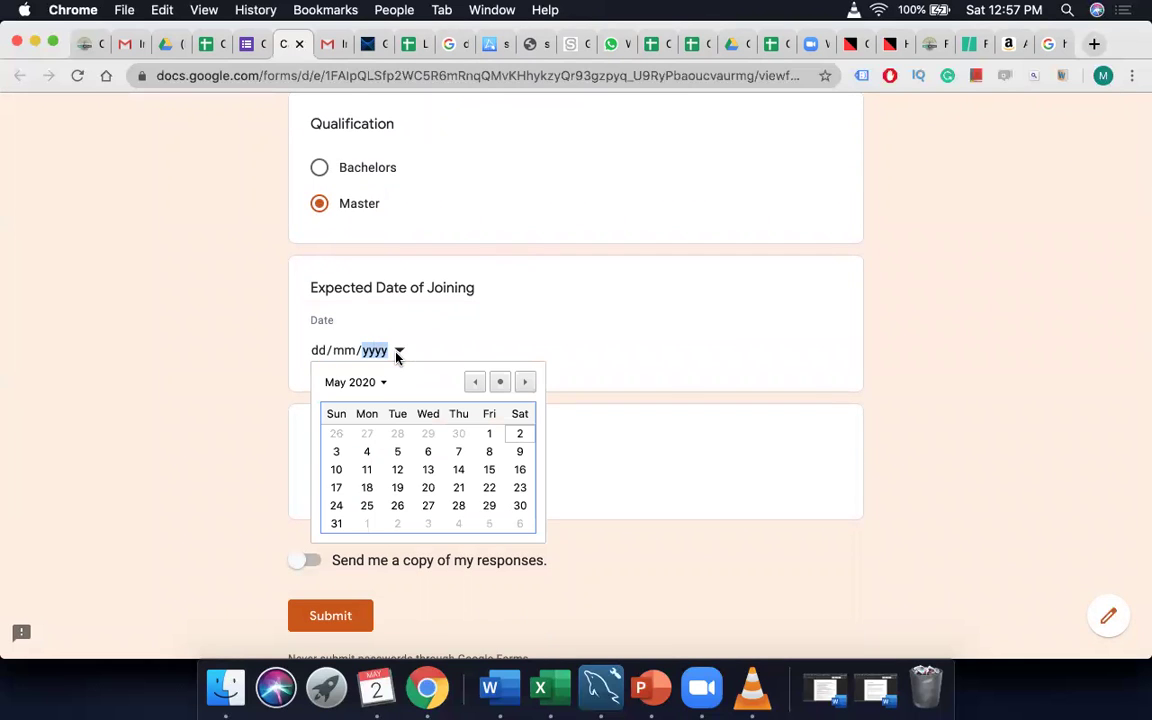
left_click(522, 384)
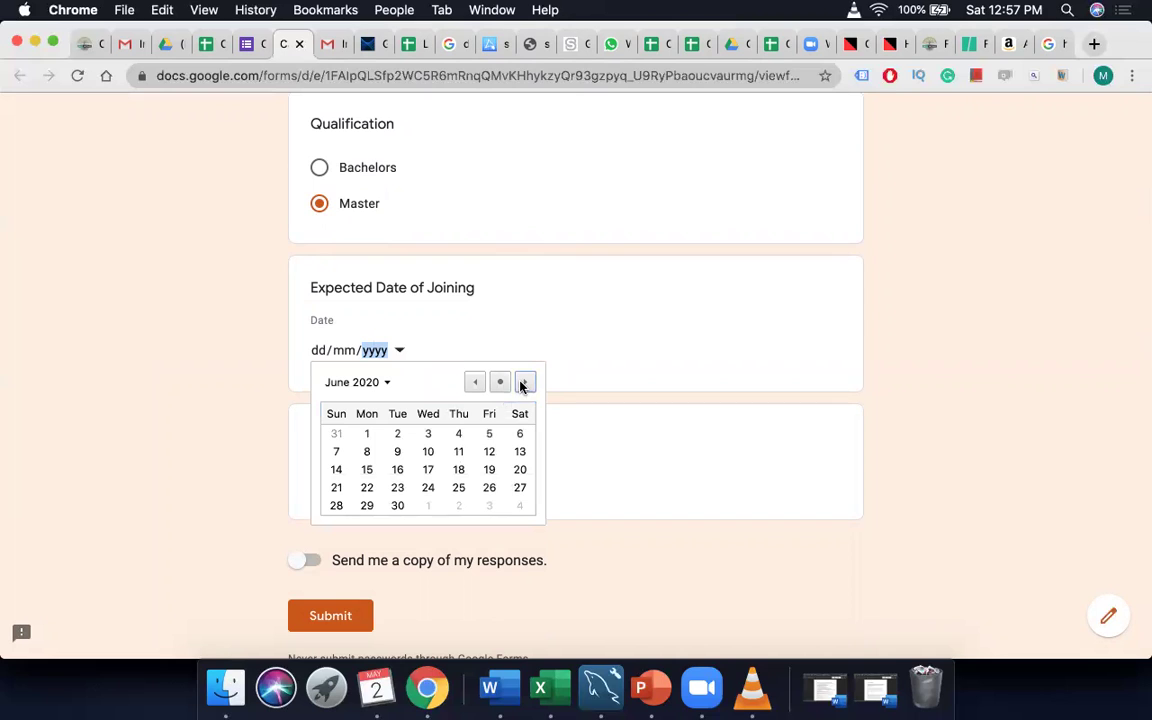
left_click(489, 451)
- Add the Desktop file Screenshot 2020-05-01 at 5.07.21 PM to the form's file upload question
scroll(490, 453, "down", 3)
left_click(368, 362)
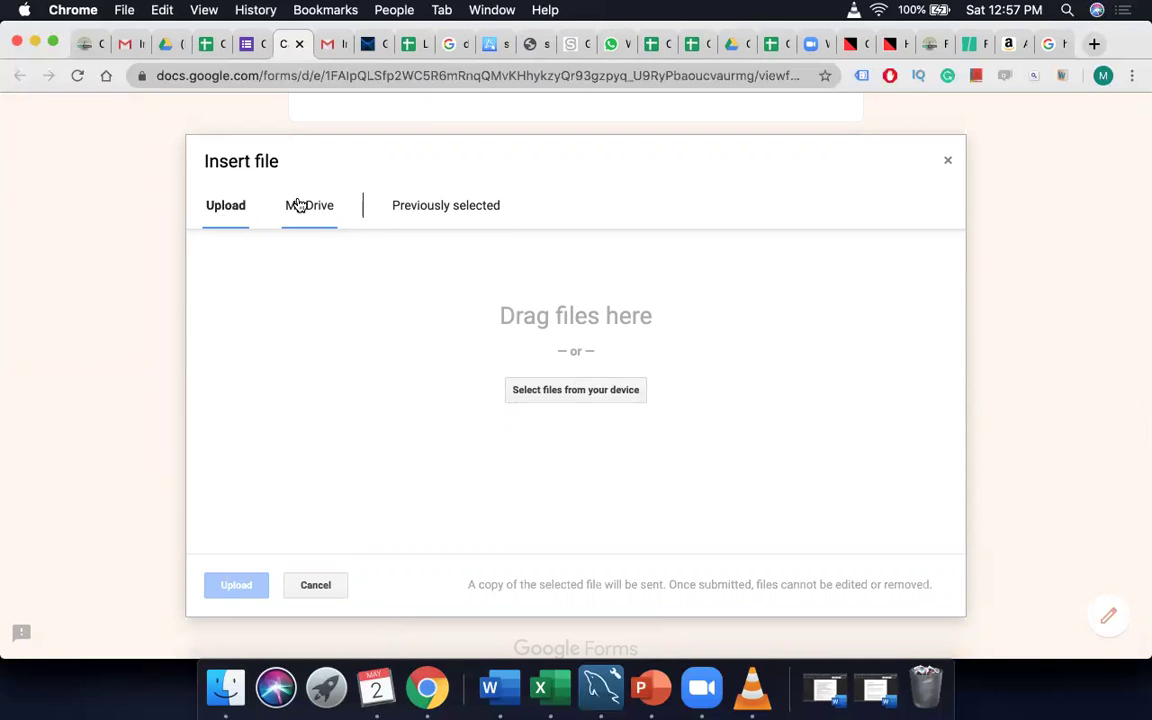
left_click(562, 400)
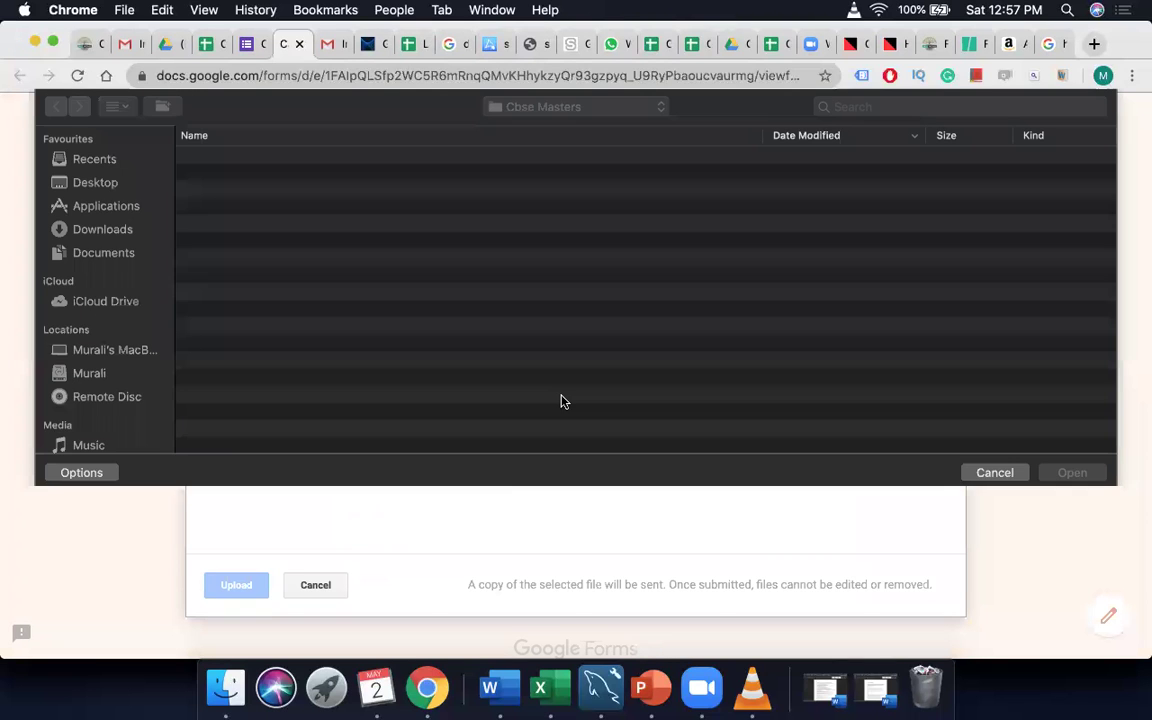
left_click(99, 185)
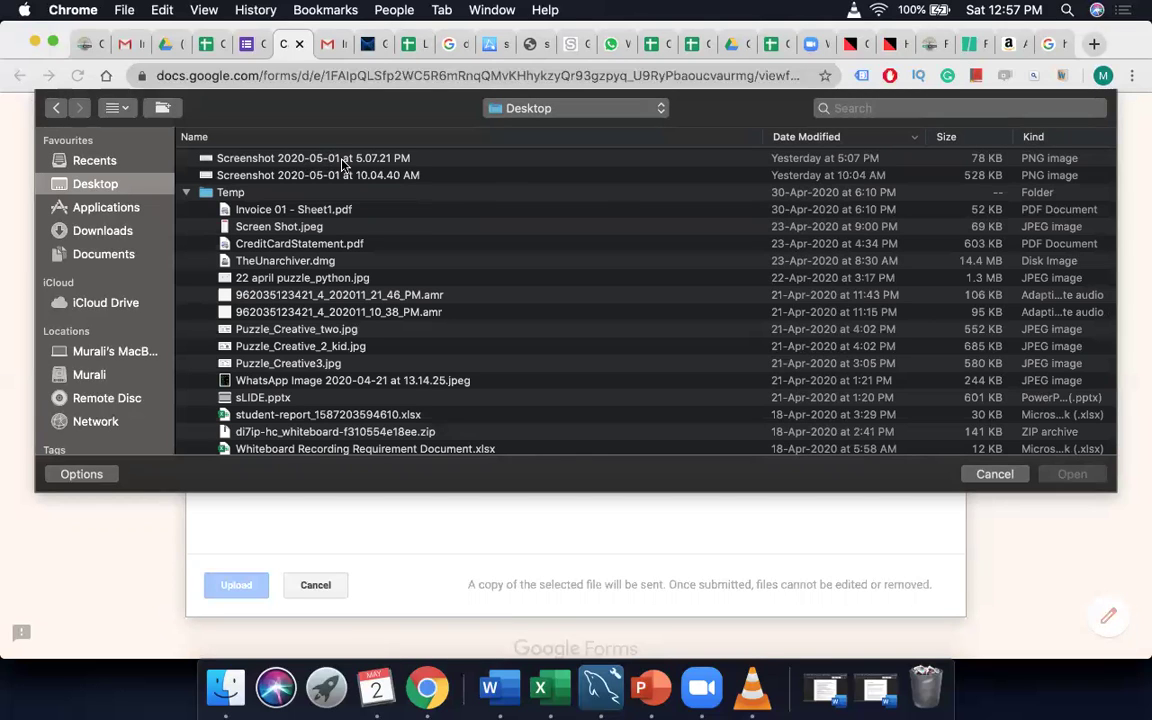
left_click(343, 160)
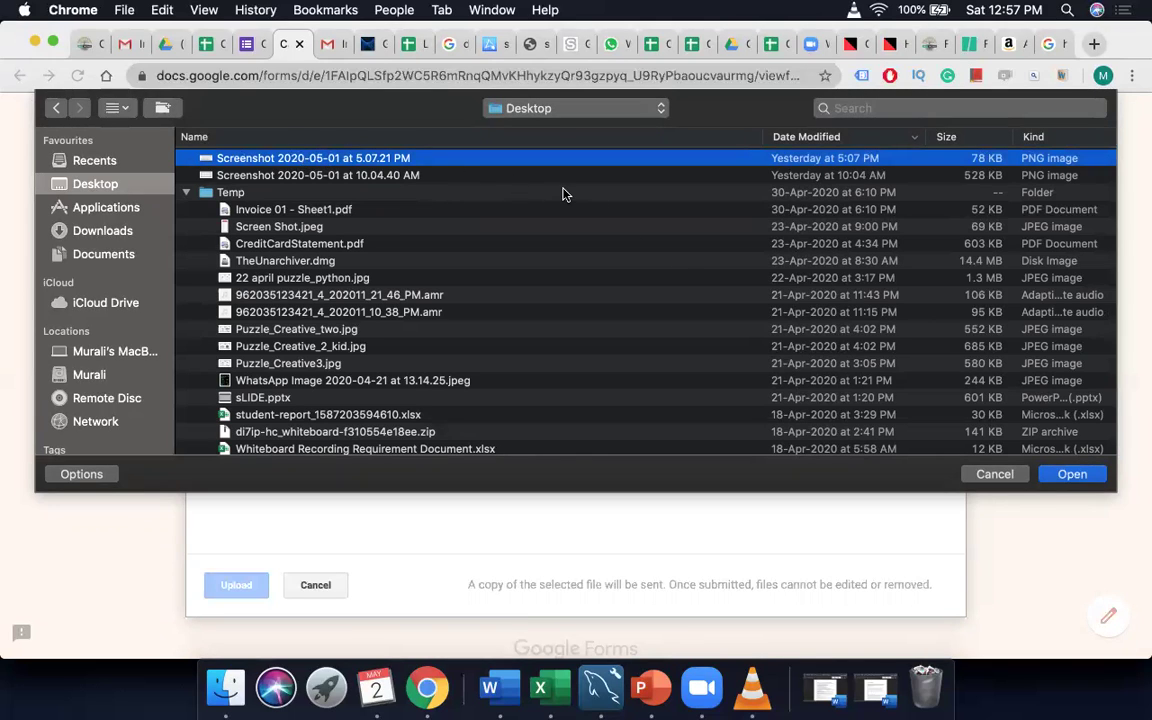
left_click(1072, 476)
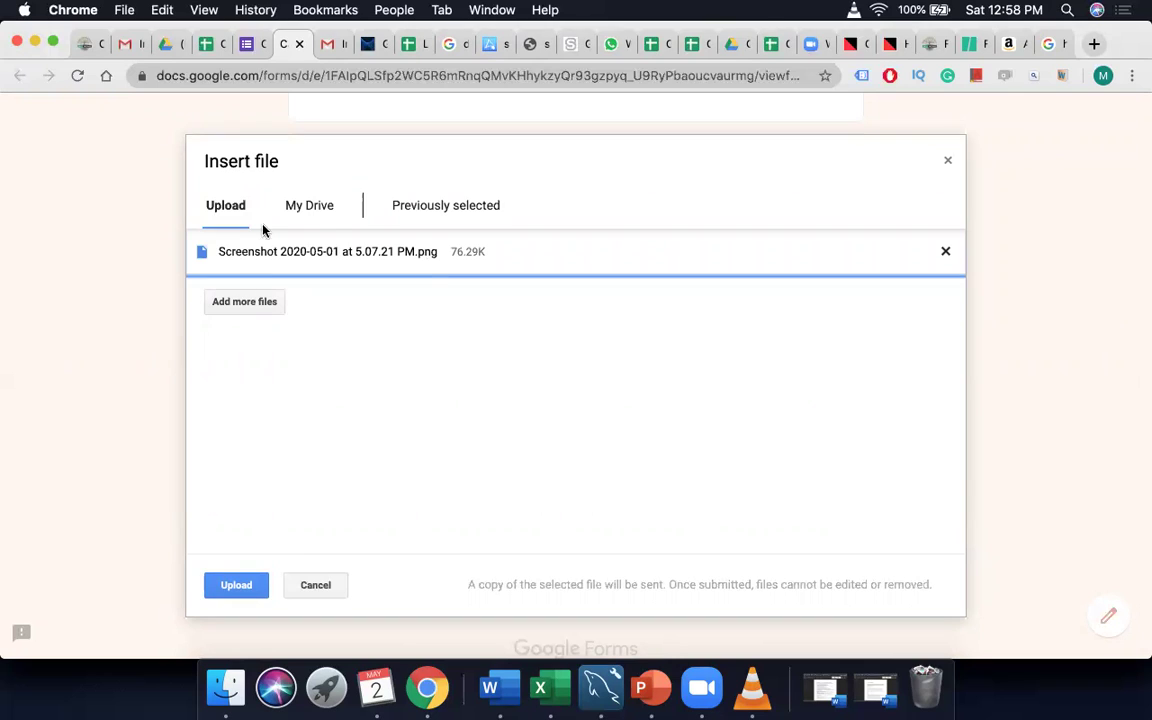
- Try to add Screenshot 2020-05-01 at 10.04.40 AM from the Desktop as a second file for the upload question
left_click(243, 302)
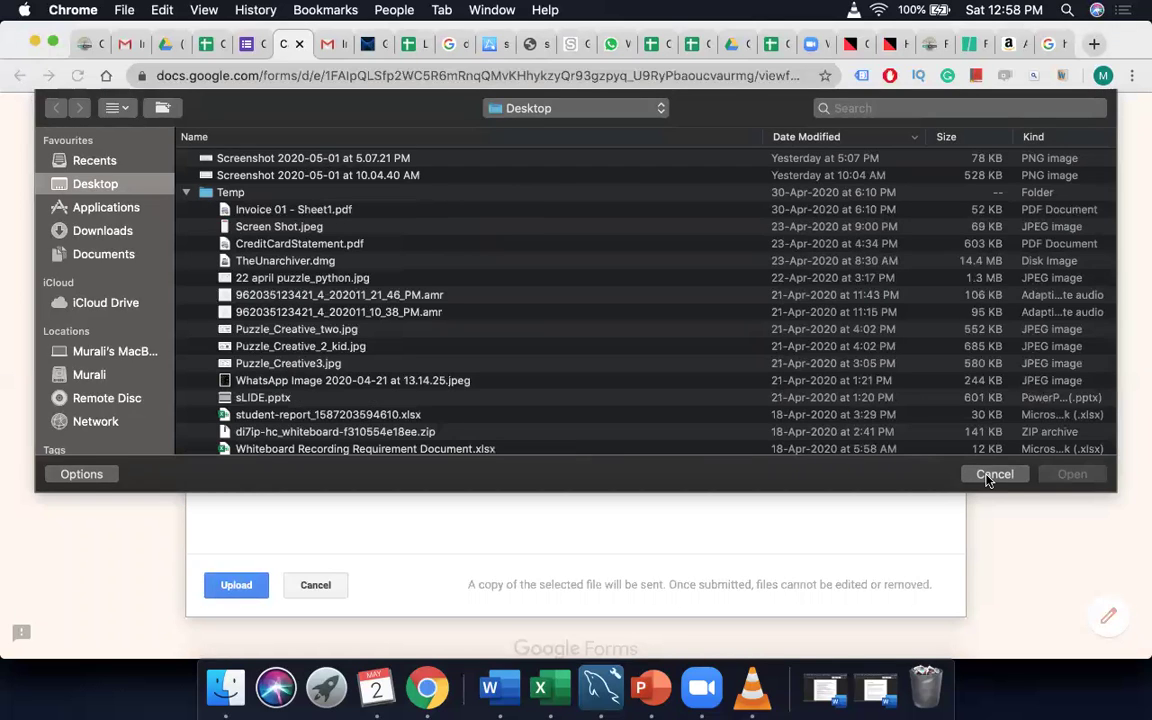
left_click(990, 475)
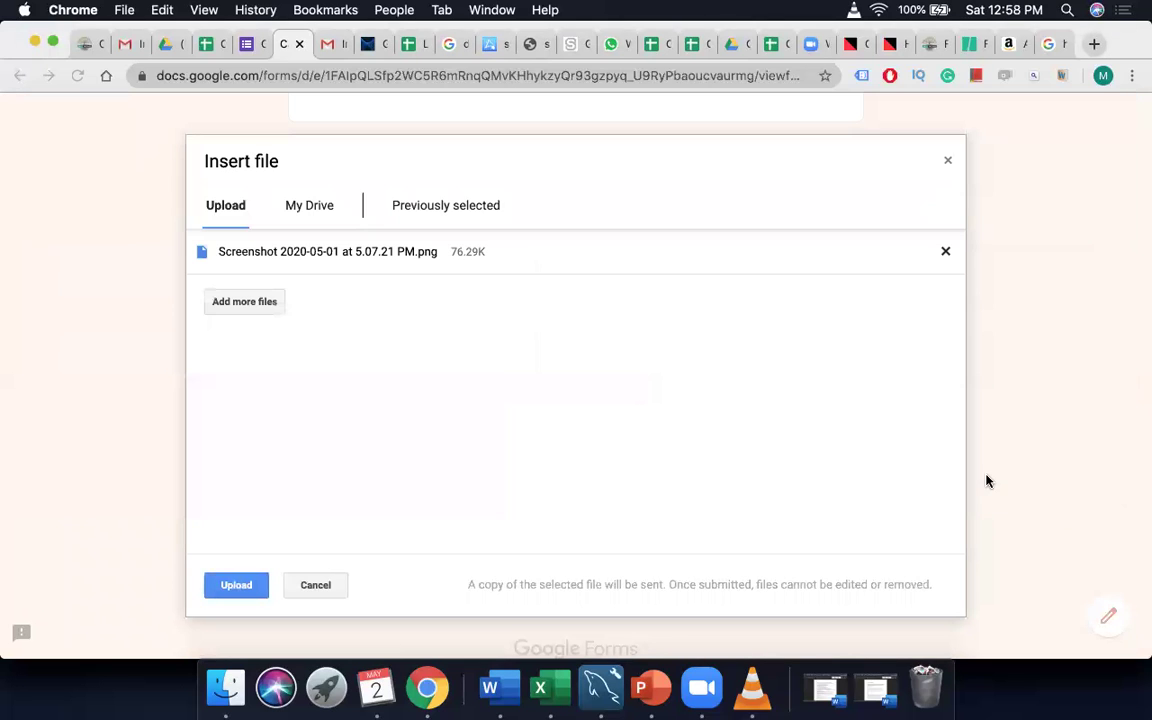
left_click(262, 316)
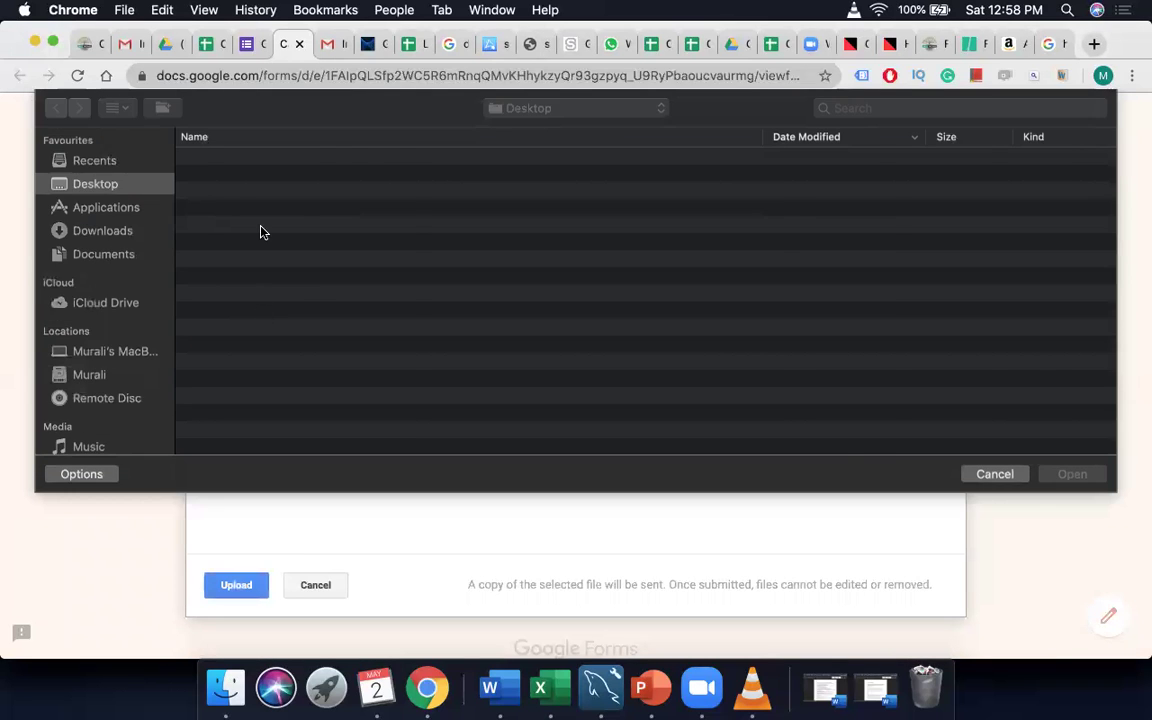
left_click(329, 176)
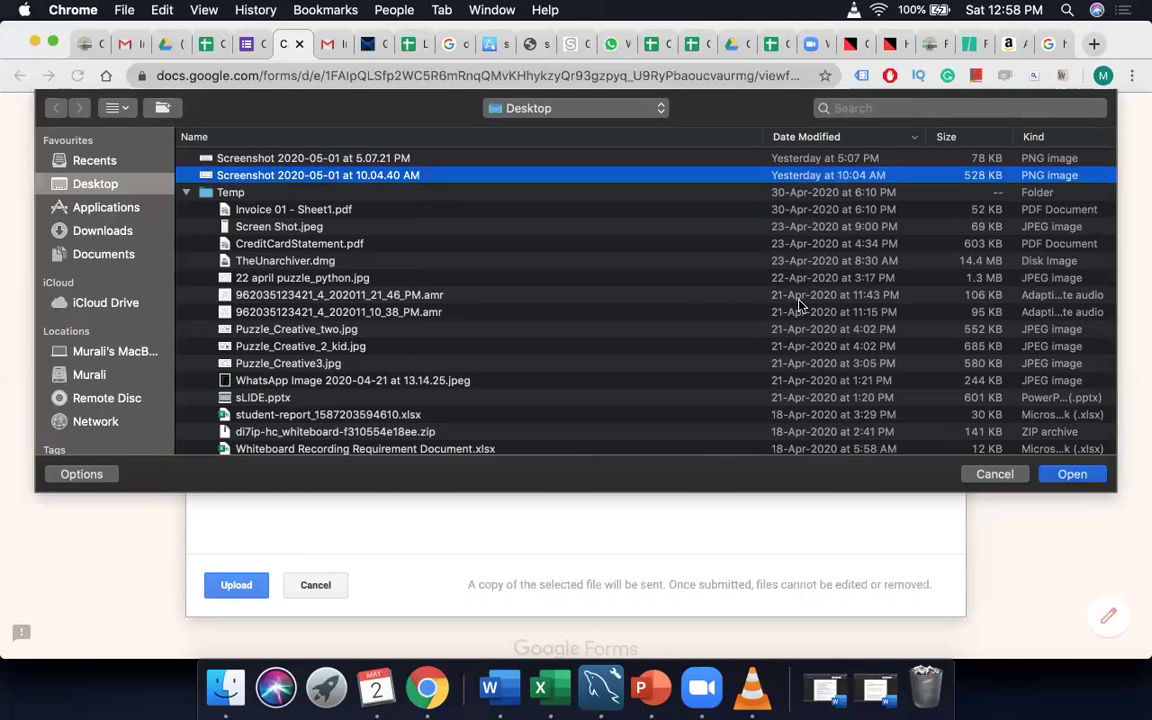
left_click(1070, 474)
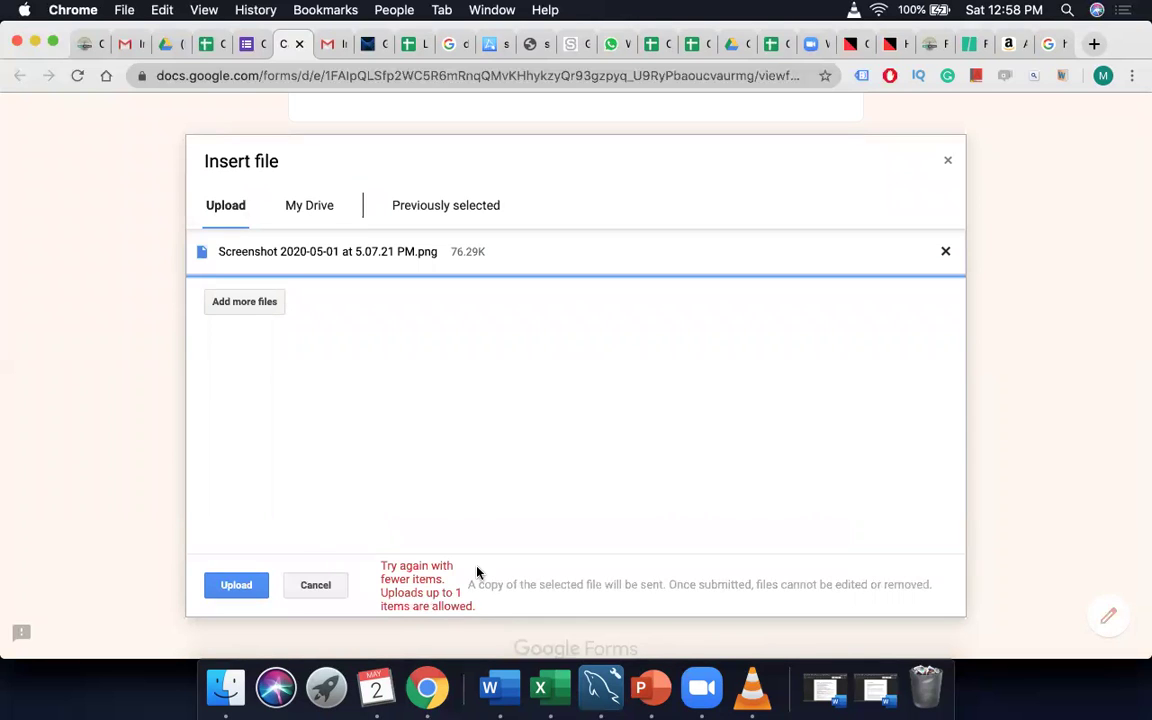
- Upload the chosen screenshot and submit the form response
left_click(234, 588)
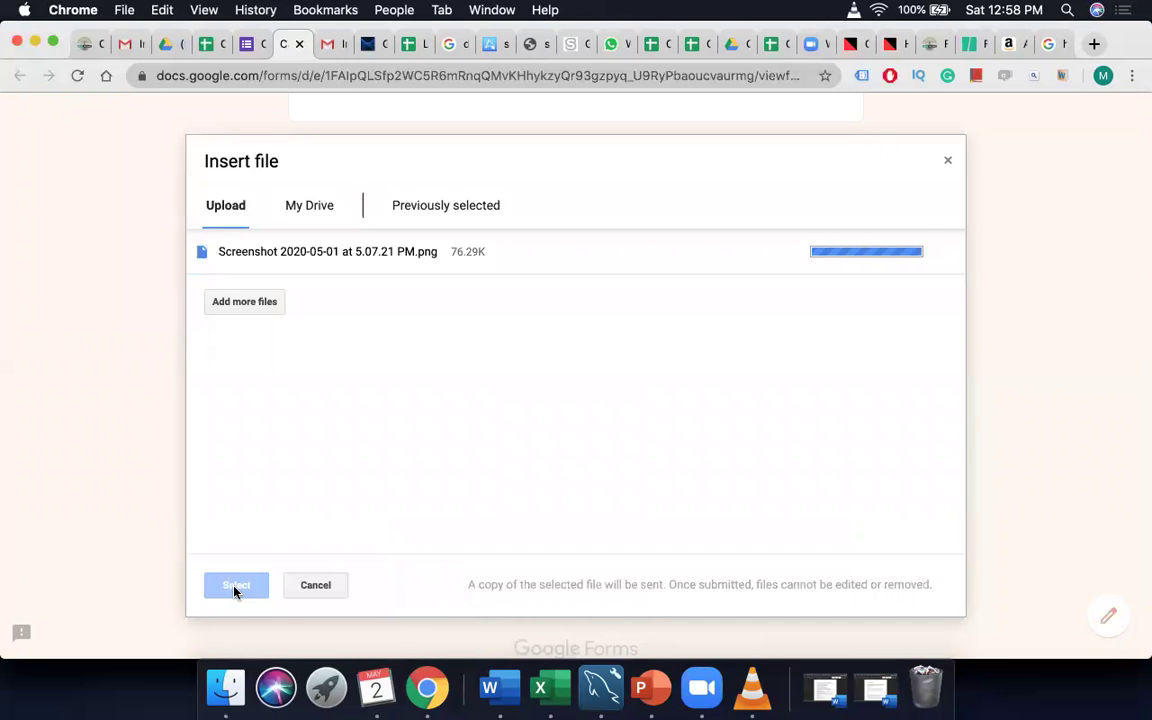
left_click(340, 503)
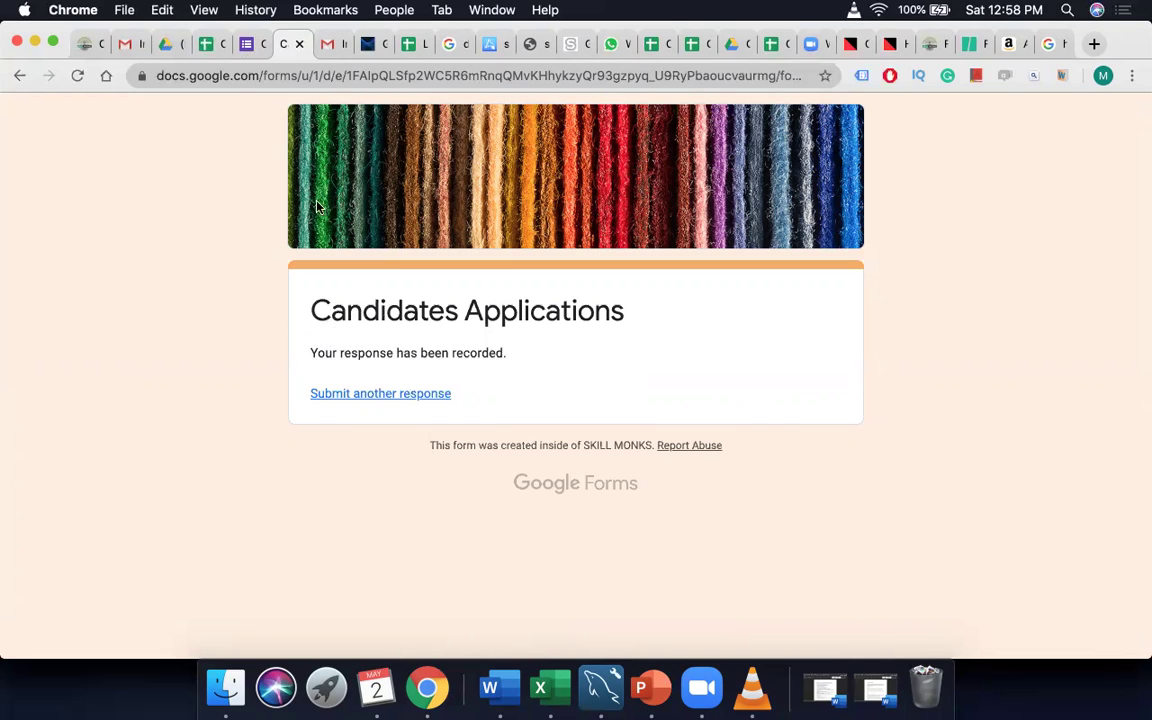
- Switch to Google Drive, return to the root of My Drive and look for the new form's response folder
left_click(248, 48)
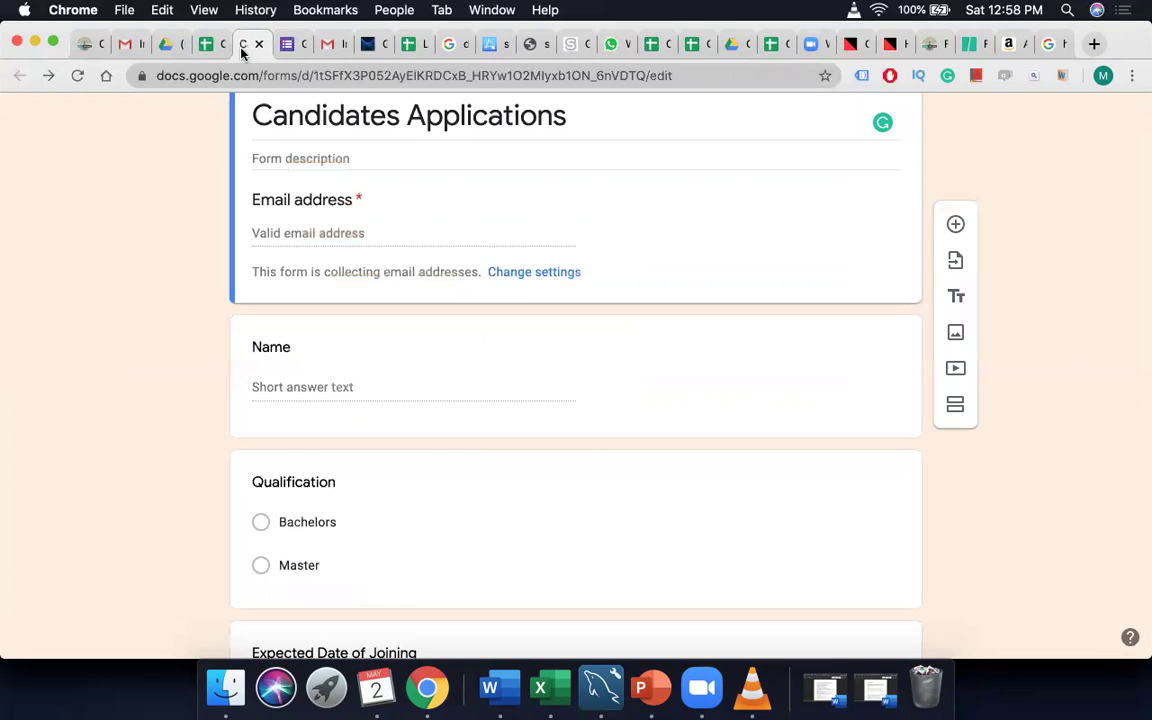
left_click(163, 46)
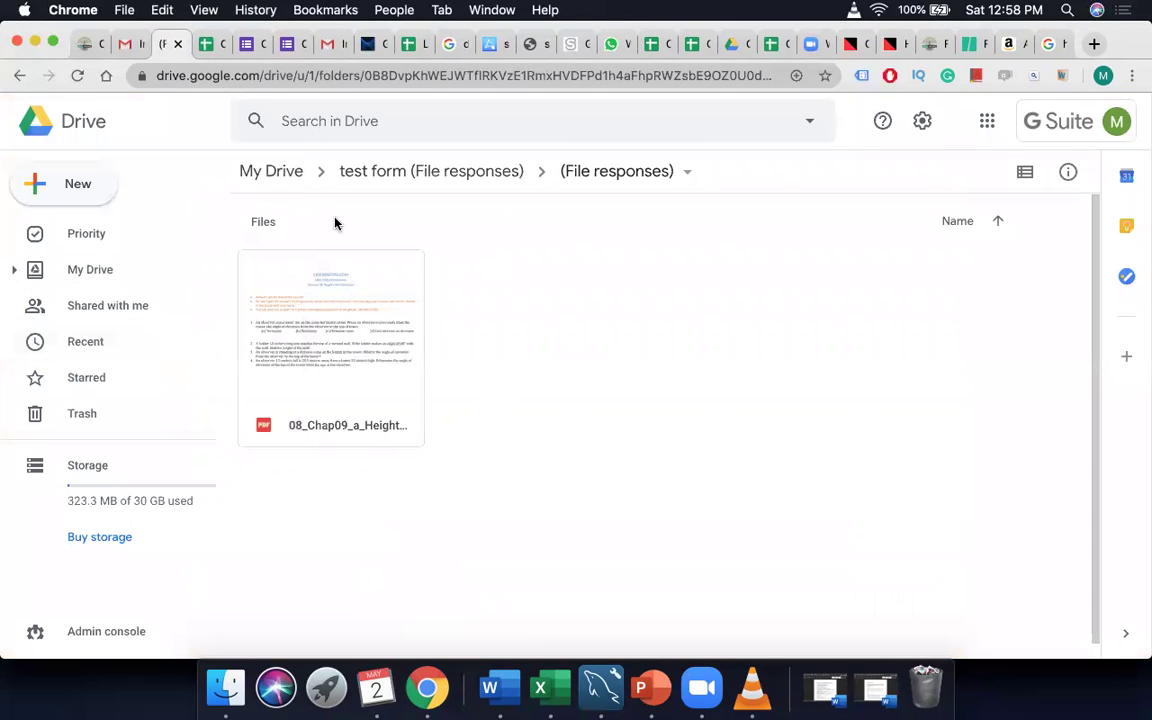
left_click(266, 174)
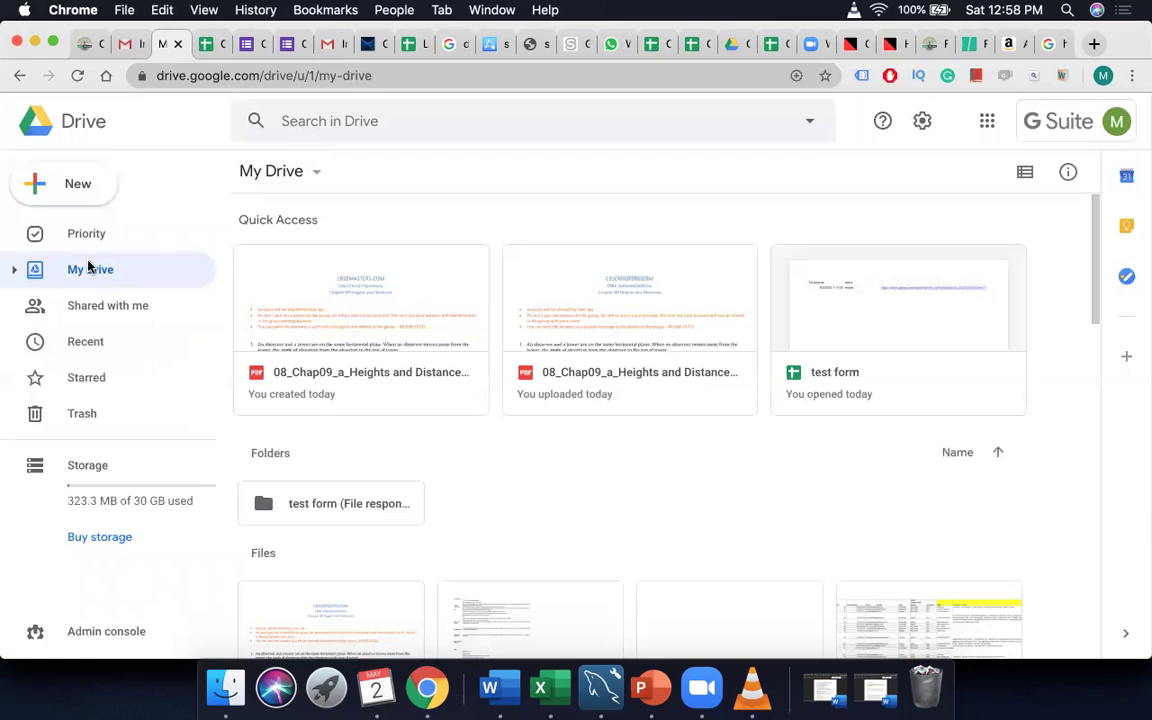
right_click(584, 499)
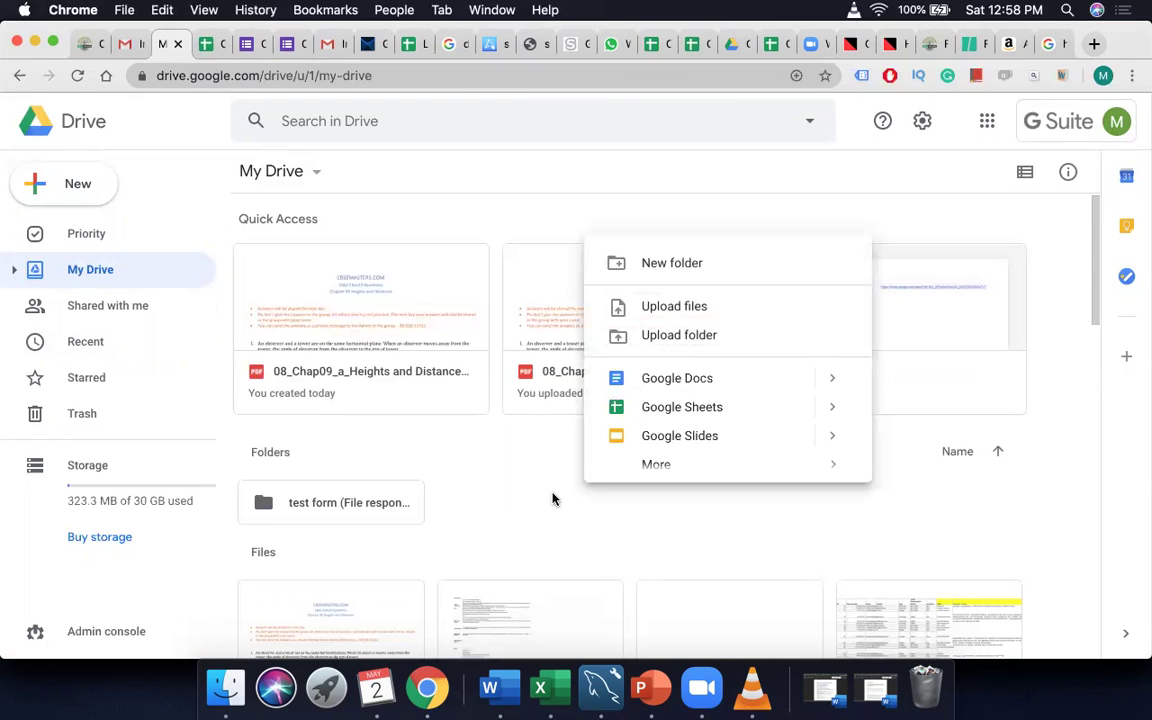
left_click(518, 495)
scroll(518, 495, "down", 10)
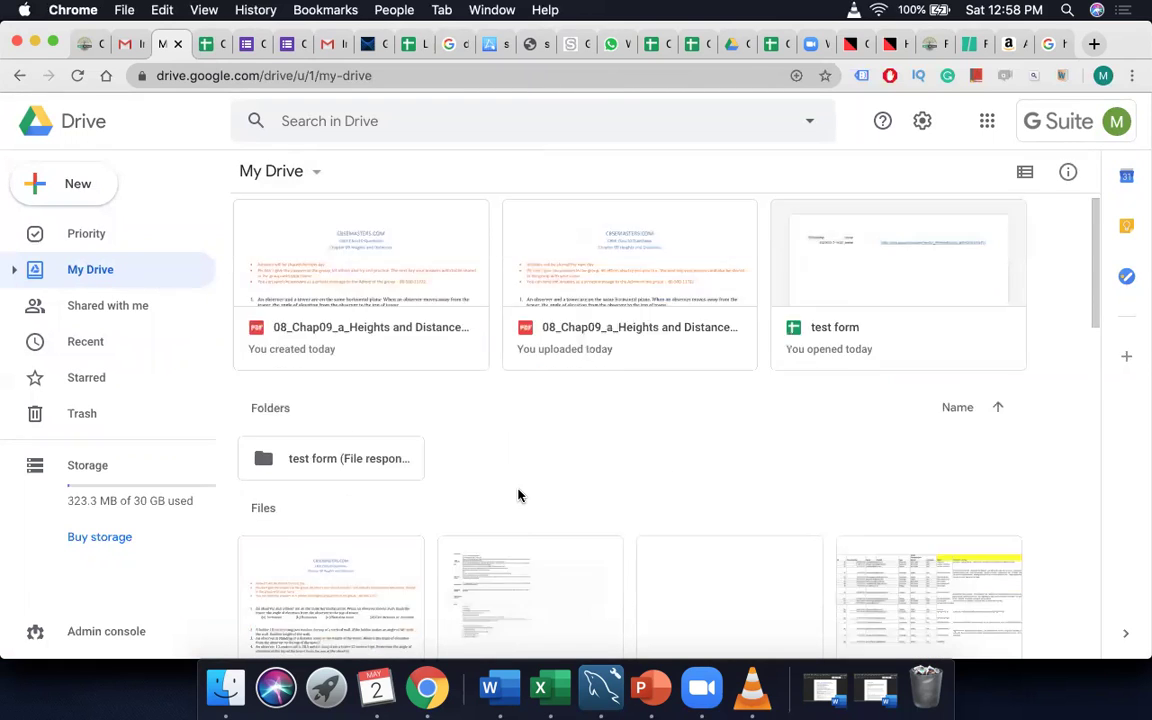
scroll(518, 495, "up", 10)
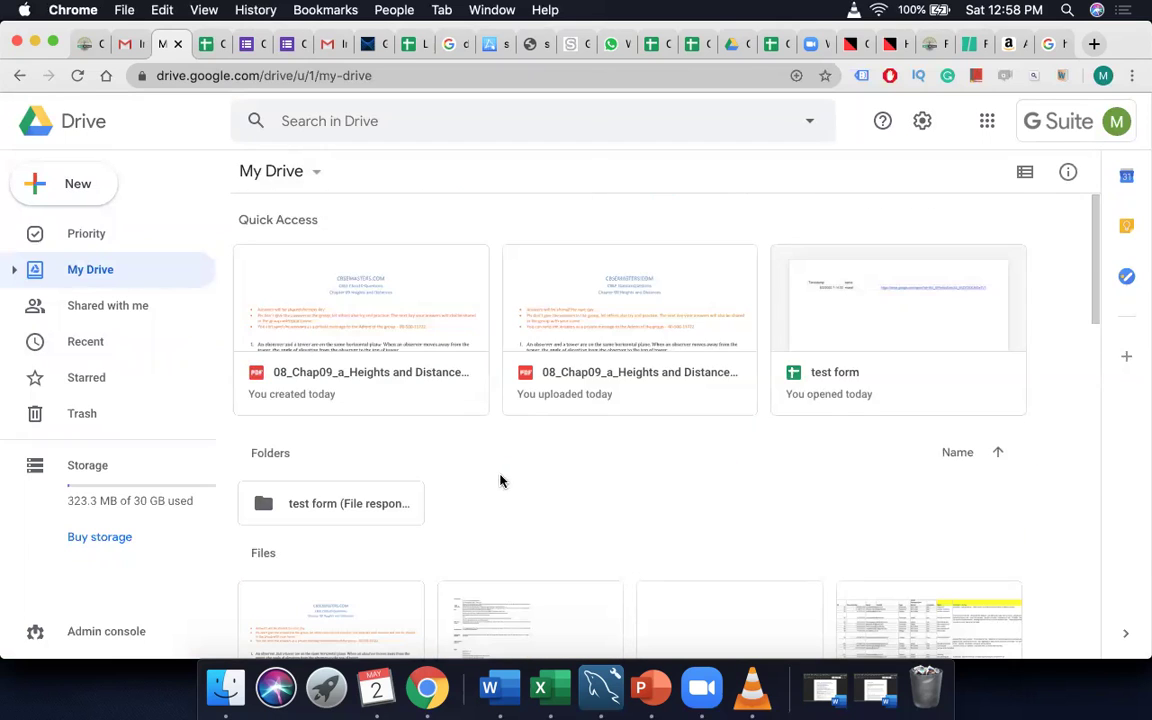
- Check Drive's Priority and Shared with me views for the form's files, and return to My Drive
left_click(78, 235)
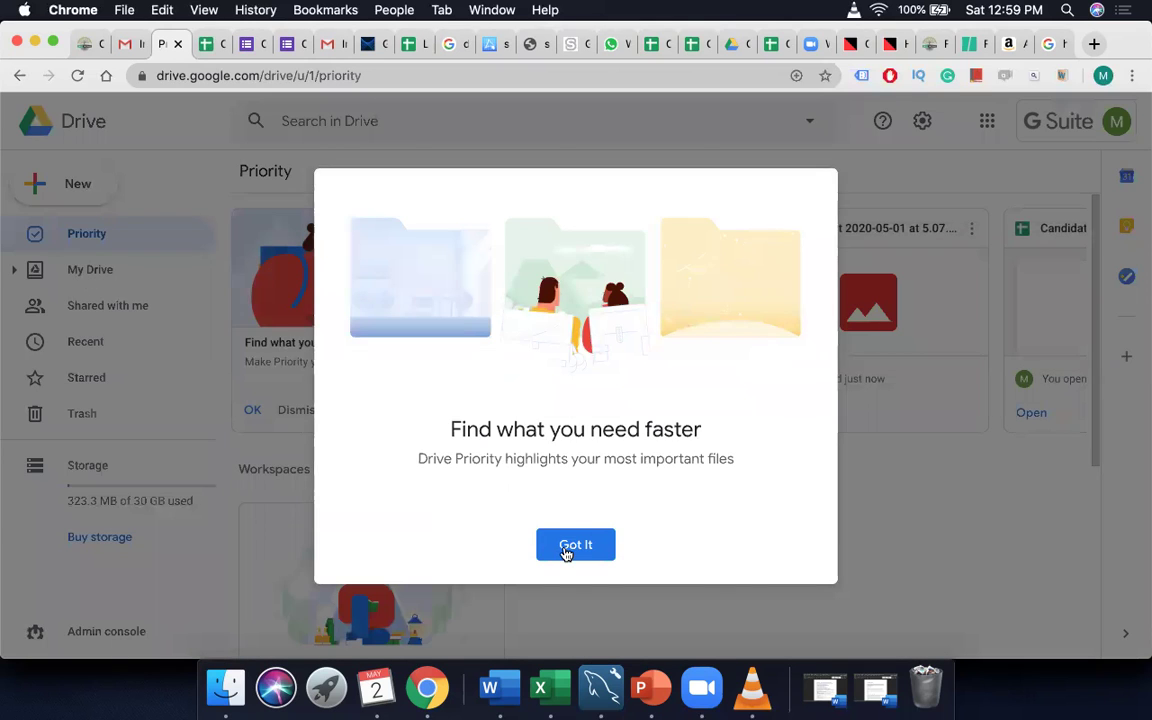
left_click(566, 552)
scroll(669, 573, "down", 5)
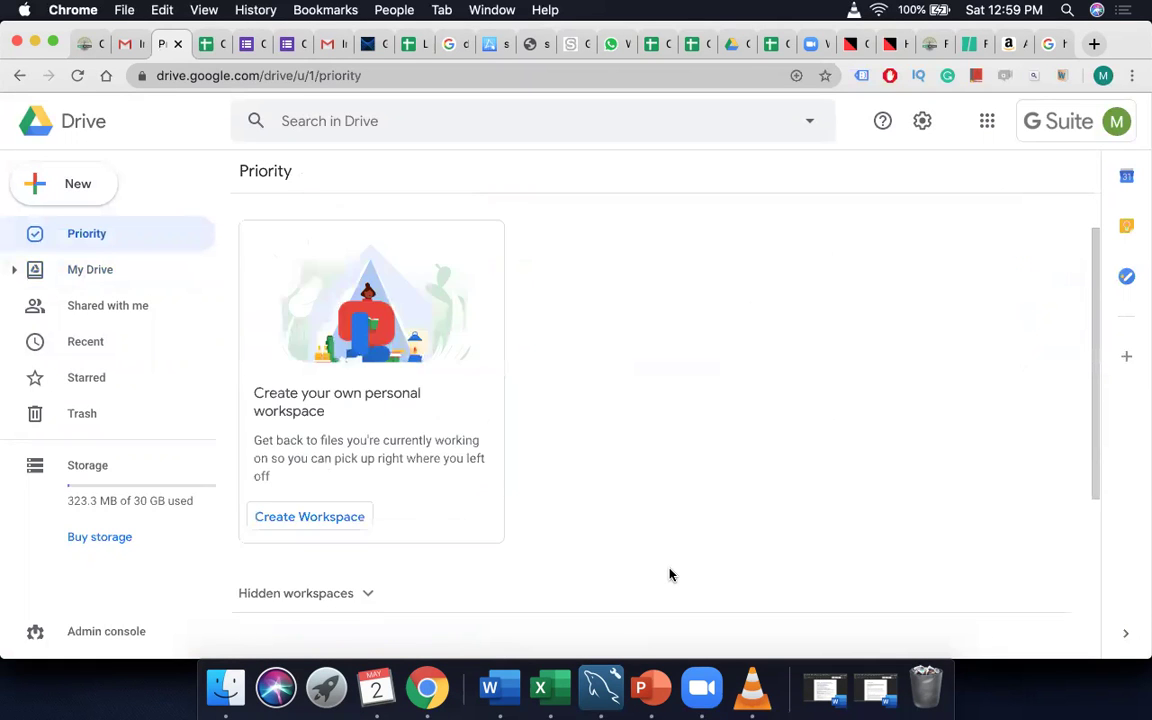
scroll(670, 574, "up", 5)
left_click(111, 308)
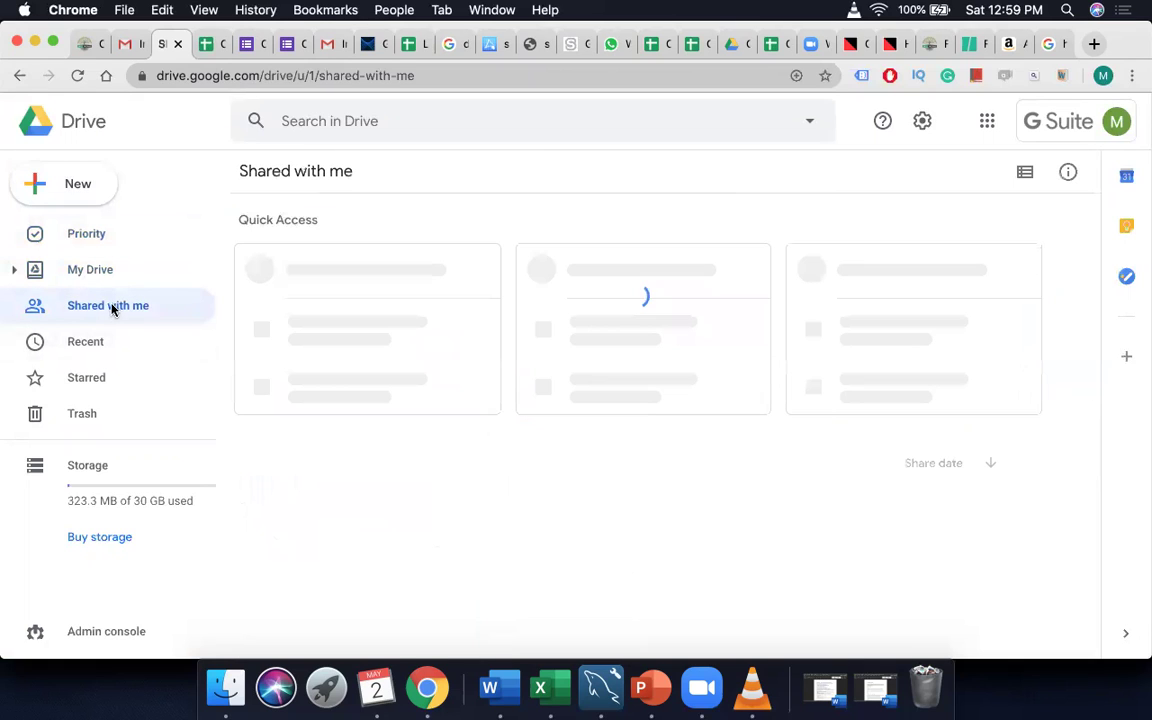
left_click(92, 269)
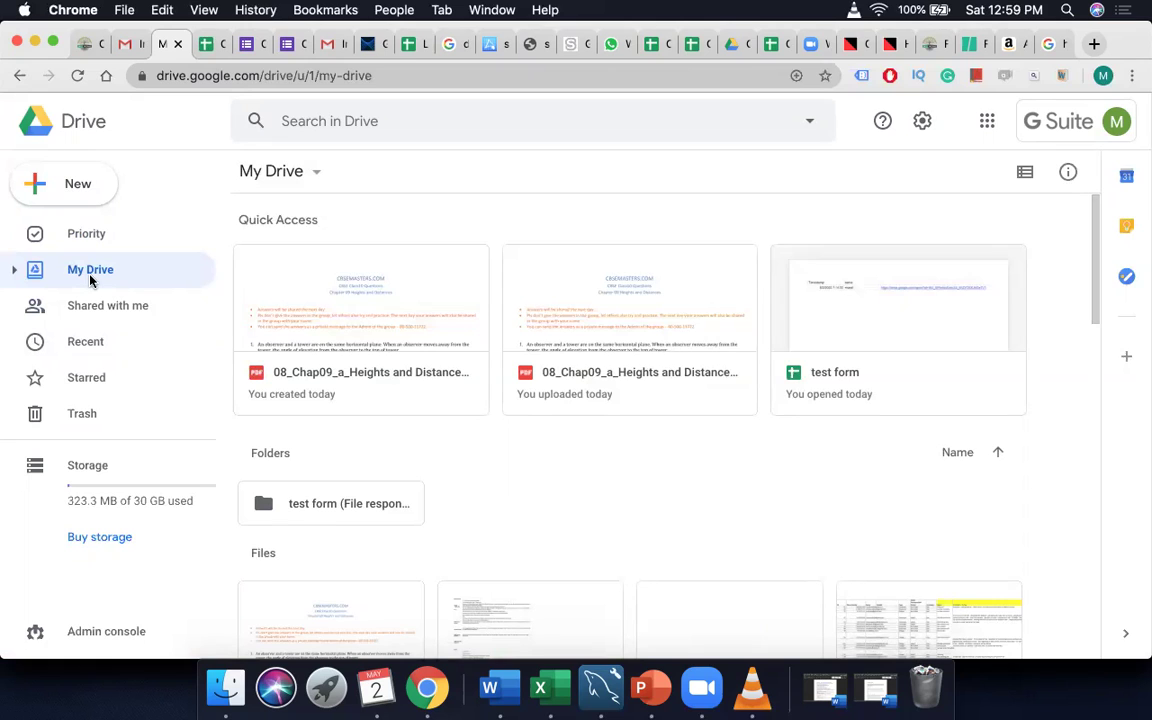
scroll(538, 465, "down", 3)
scroll(538, 465, "up", 3)
- Examine the suggested files and workspaces in Drive's Priority view for the form, its spreadsheet and the uploaded screenshot
left_click(97, 237)
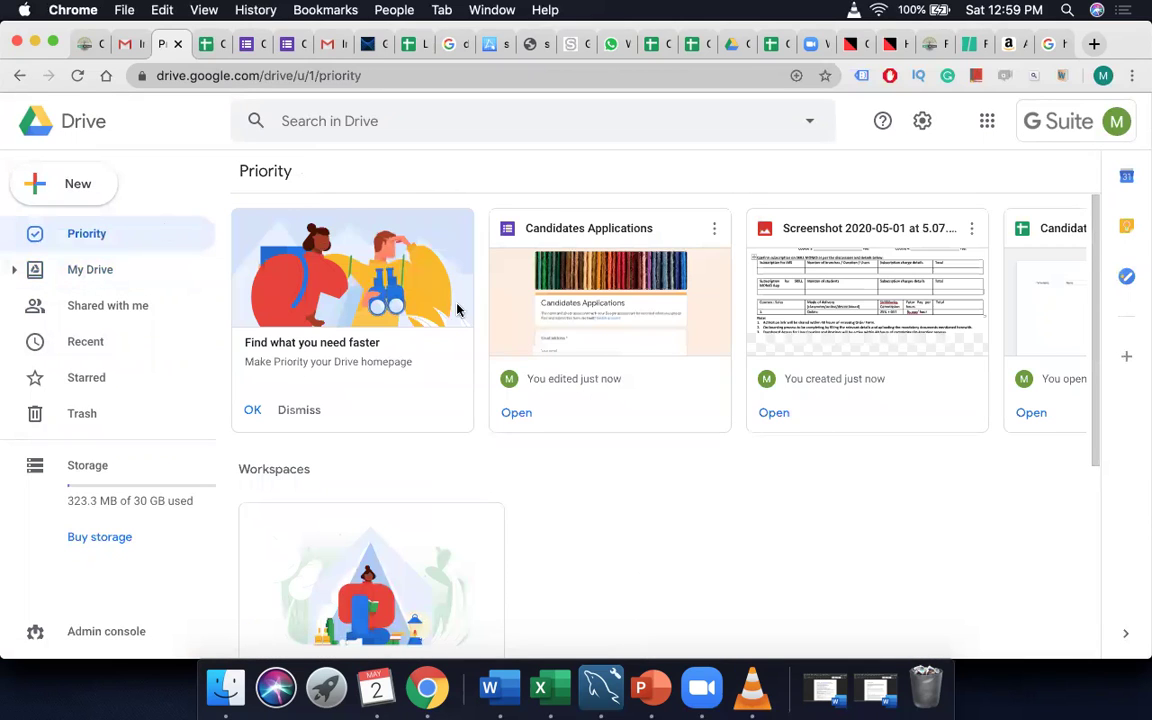
scroll(636, 397, "right", 5)
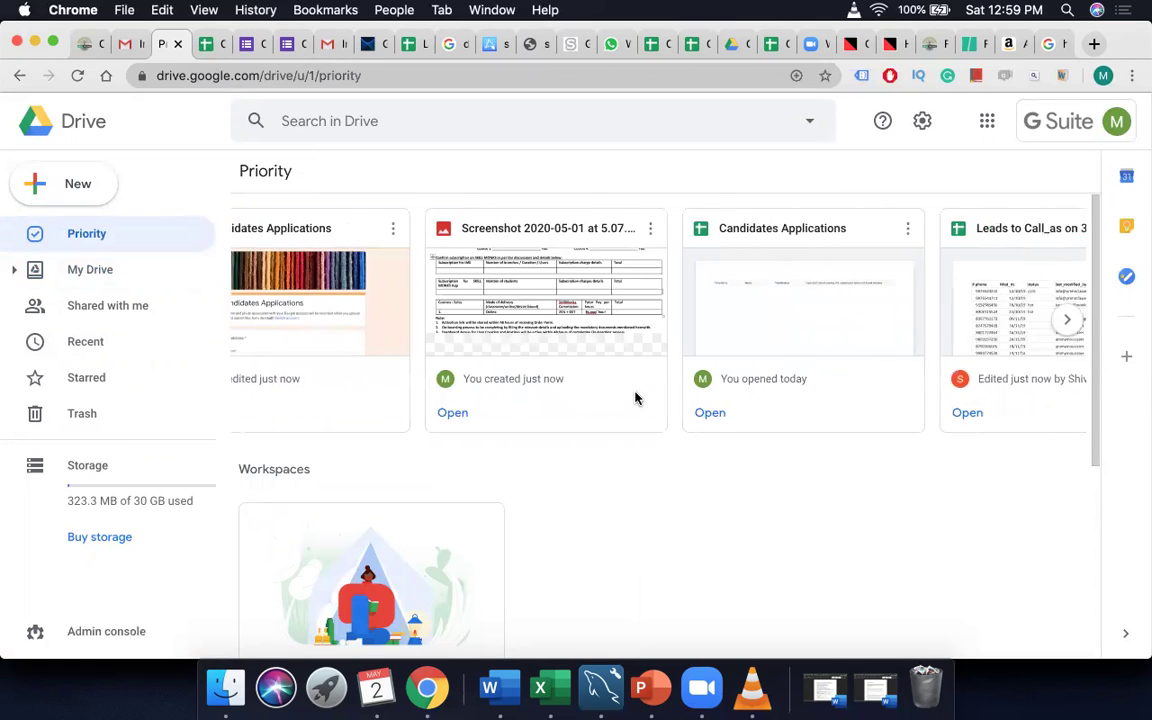
scroll(630, 405, "left", 3)
scroll(608, 423, "left", 2)
scroll(569, 543, "down", 4)
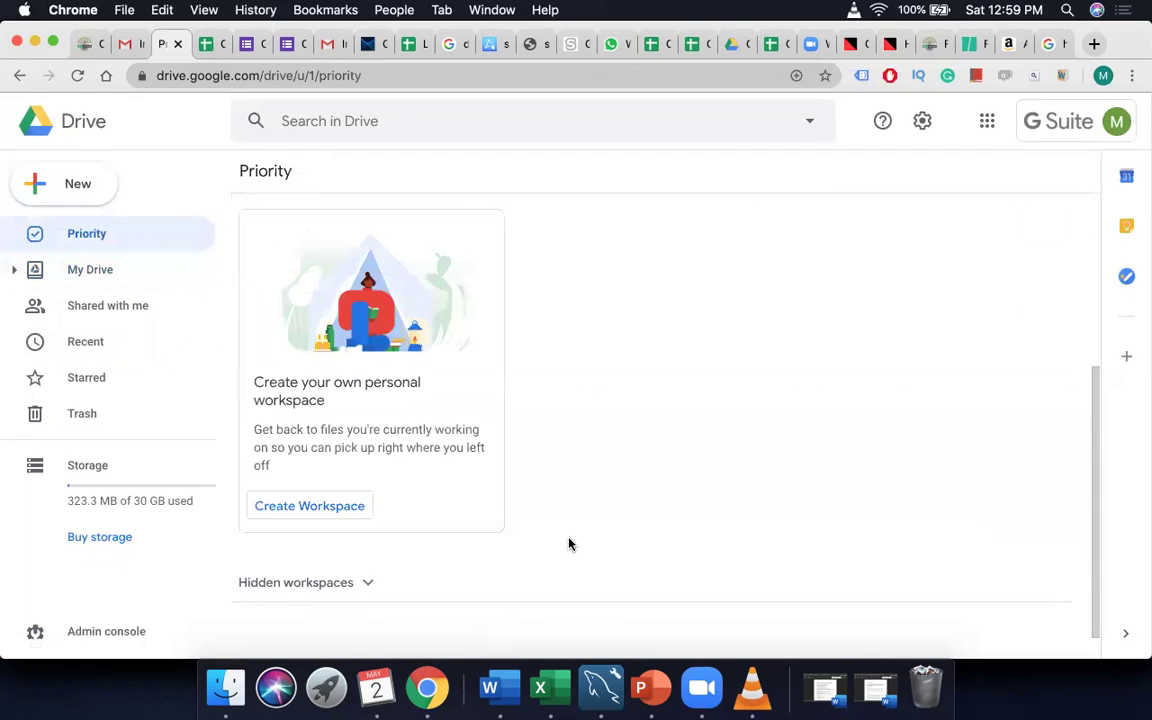
scroll(569, 543, "up", 4)
- Look through all files in My Drive for the Candidates Applications items
left_click(91, 276)
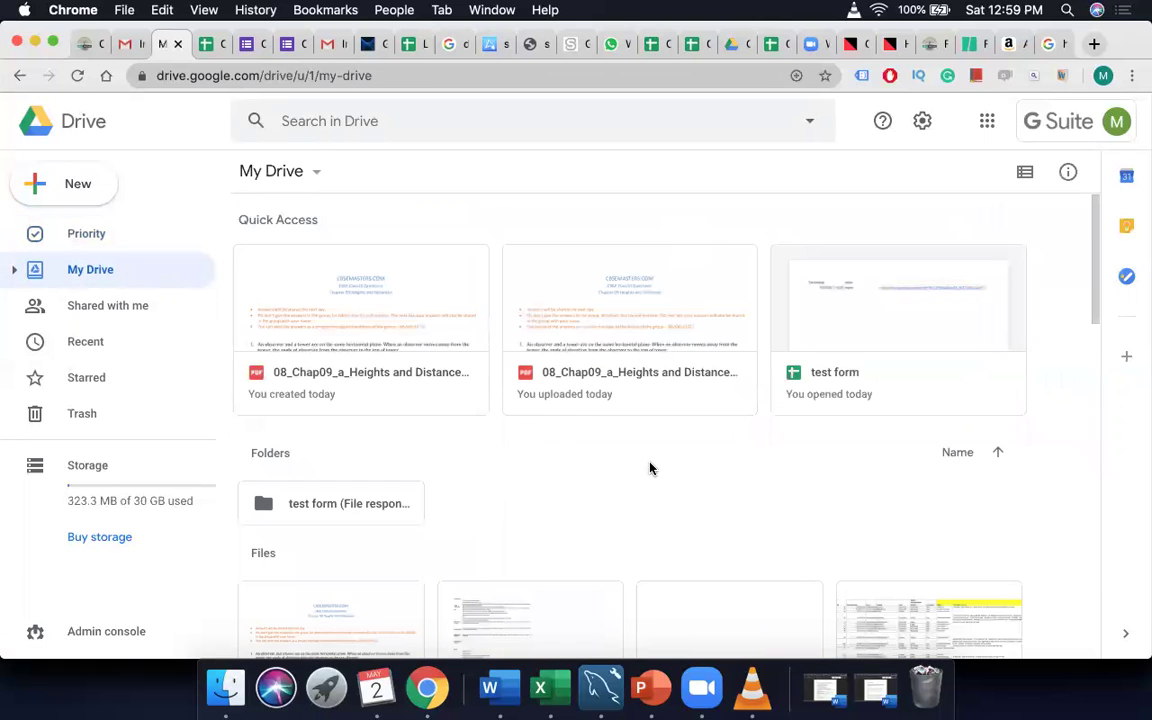
scroll(650, 468, "down", 7)
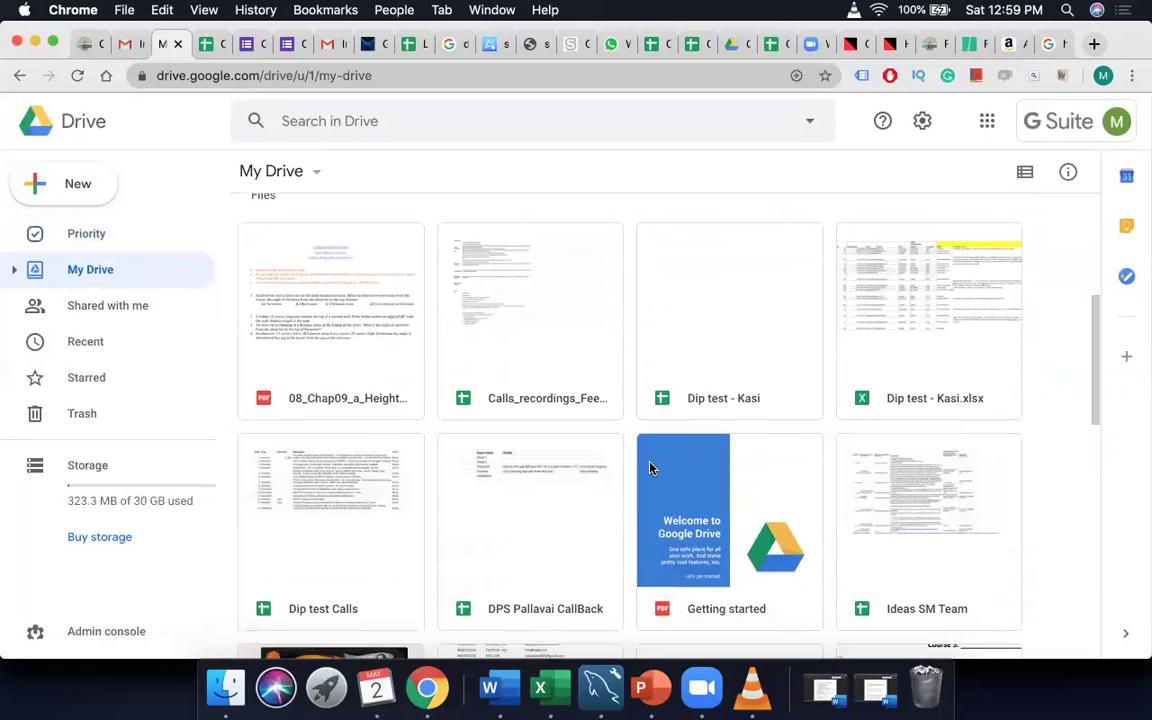
scroll(650, 468, "down", 8)
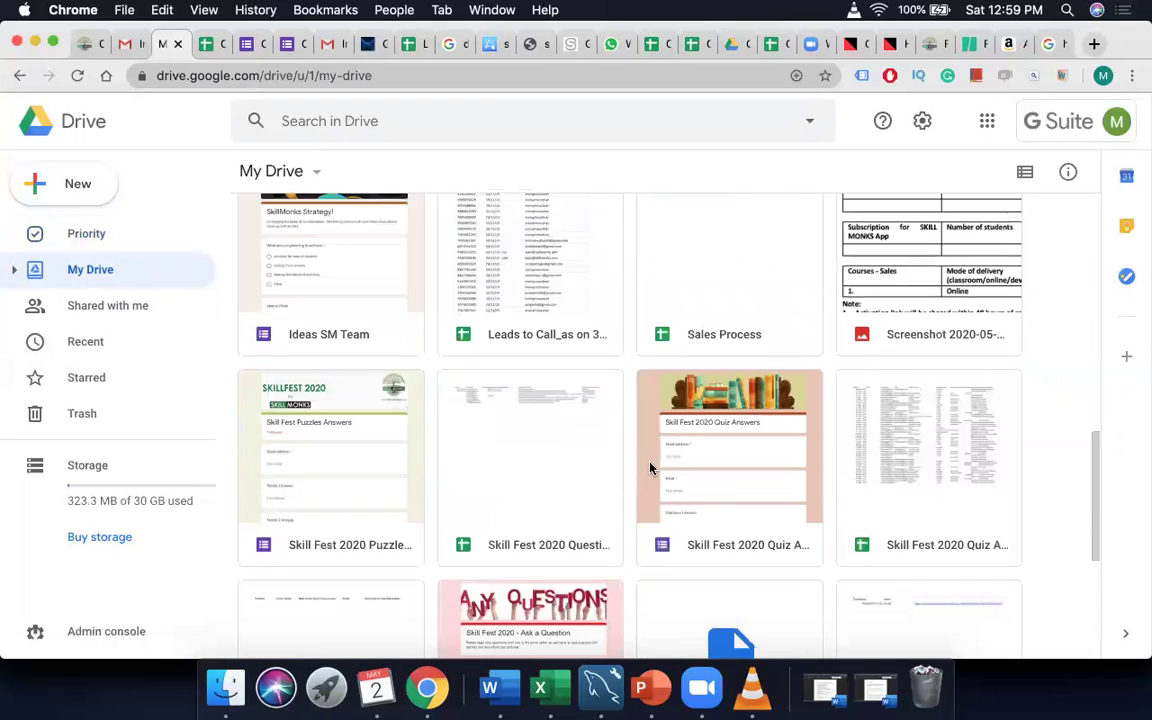
scroll(650, 468, "down", 3)
scroll(650, 468, "up", 15)
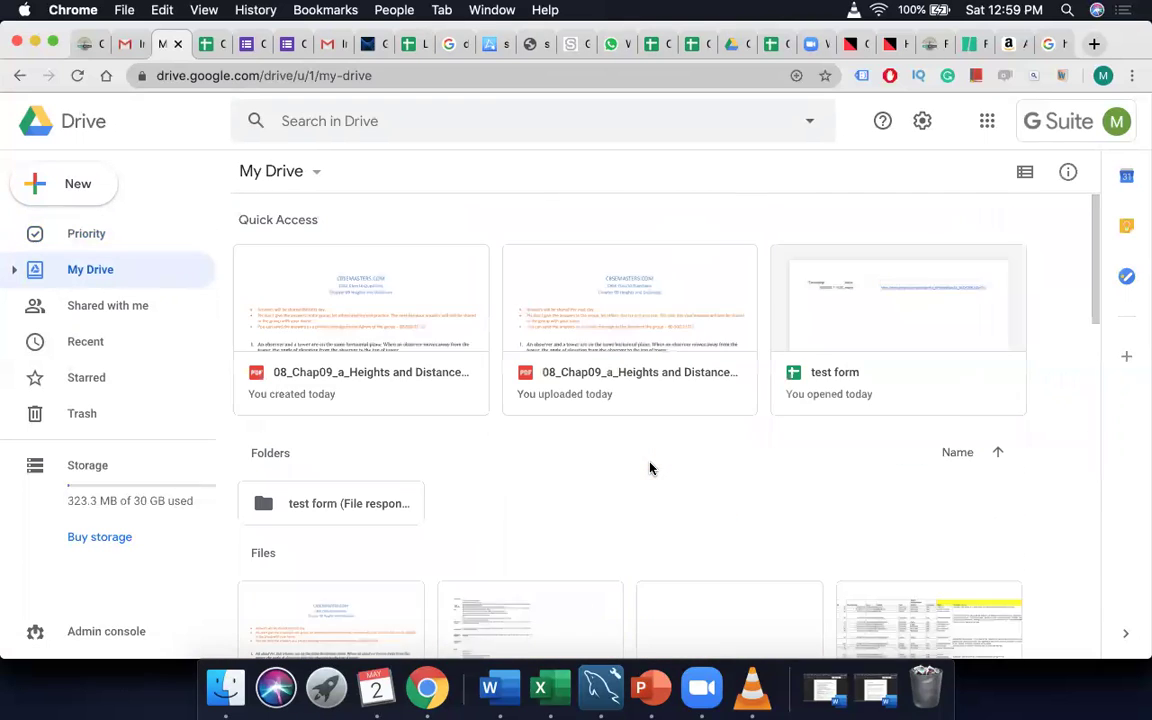
right_click(515, 485)
left_click(522, 524)
- Open the (File responses) subfolder inside the test form (File responses) folder and examine its files
left_click(293, 503)
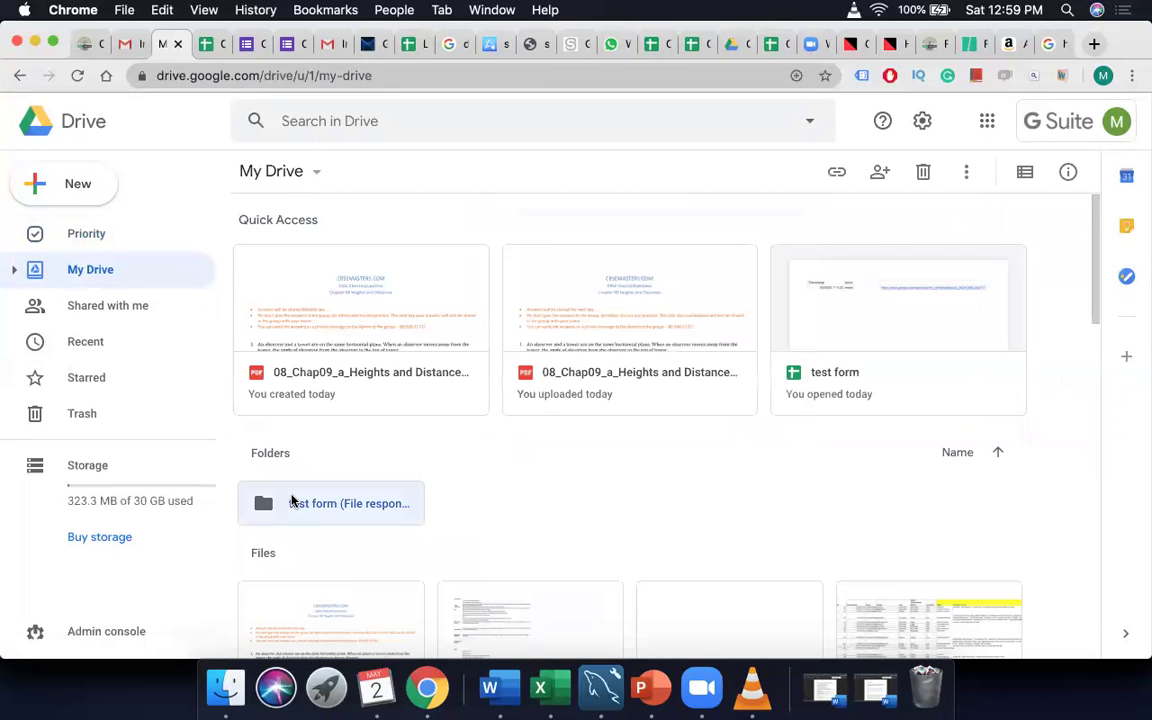
double_click(293, 503)
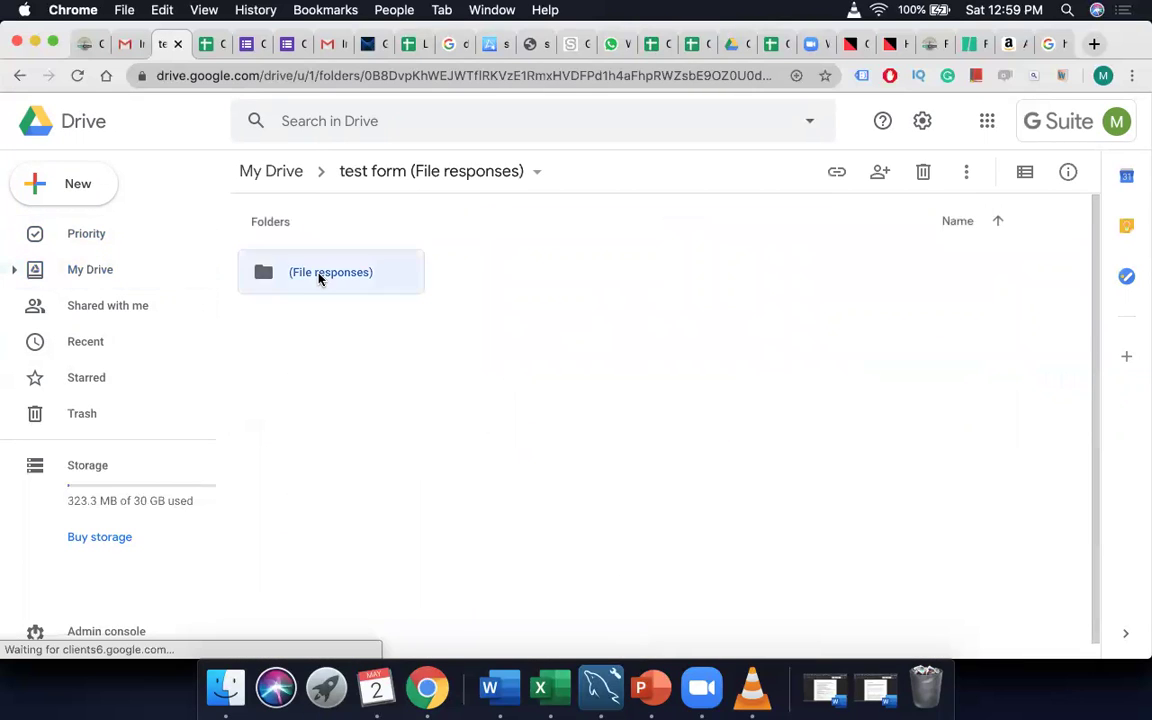
double_click(320, 276)
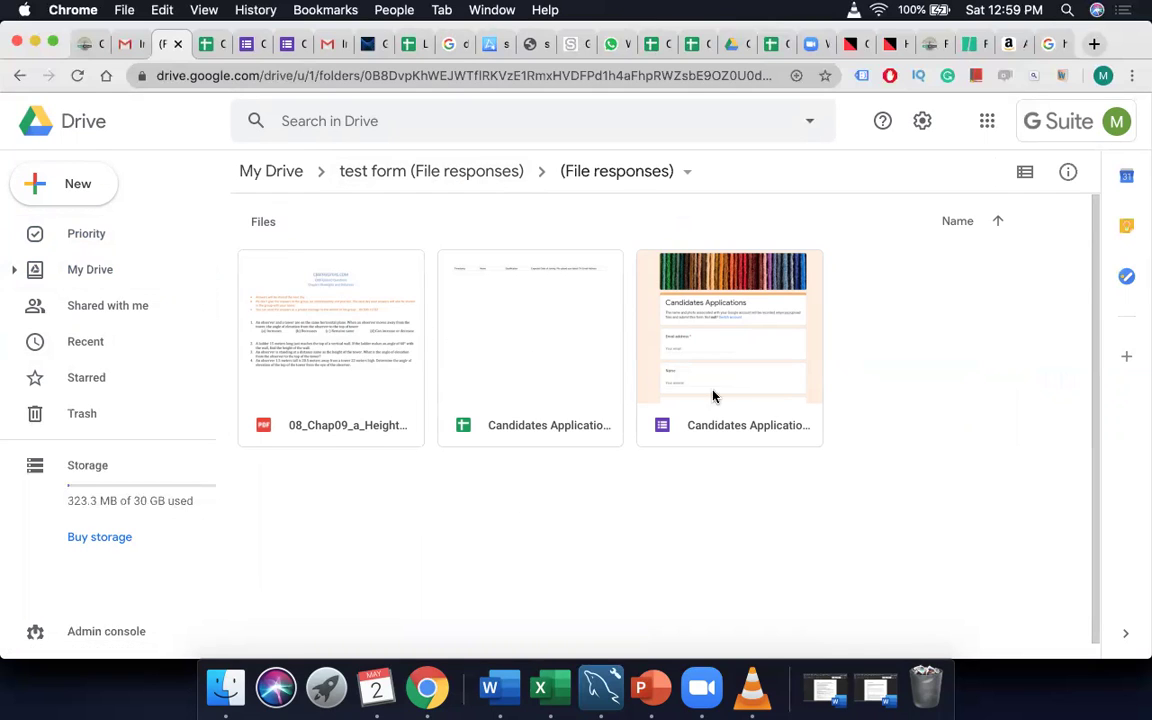
- View the files shared with this account and display the signed-in Google account's details
left_click(86, 266)
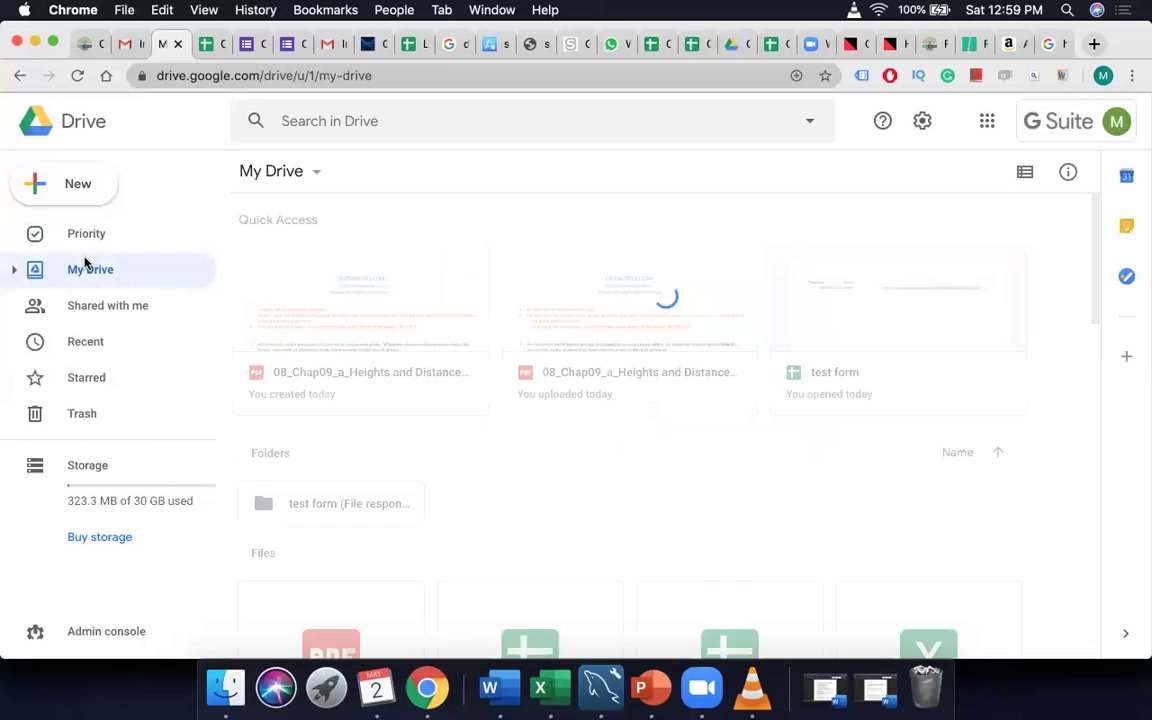
left_click(105, 317)
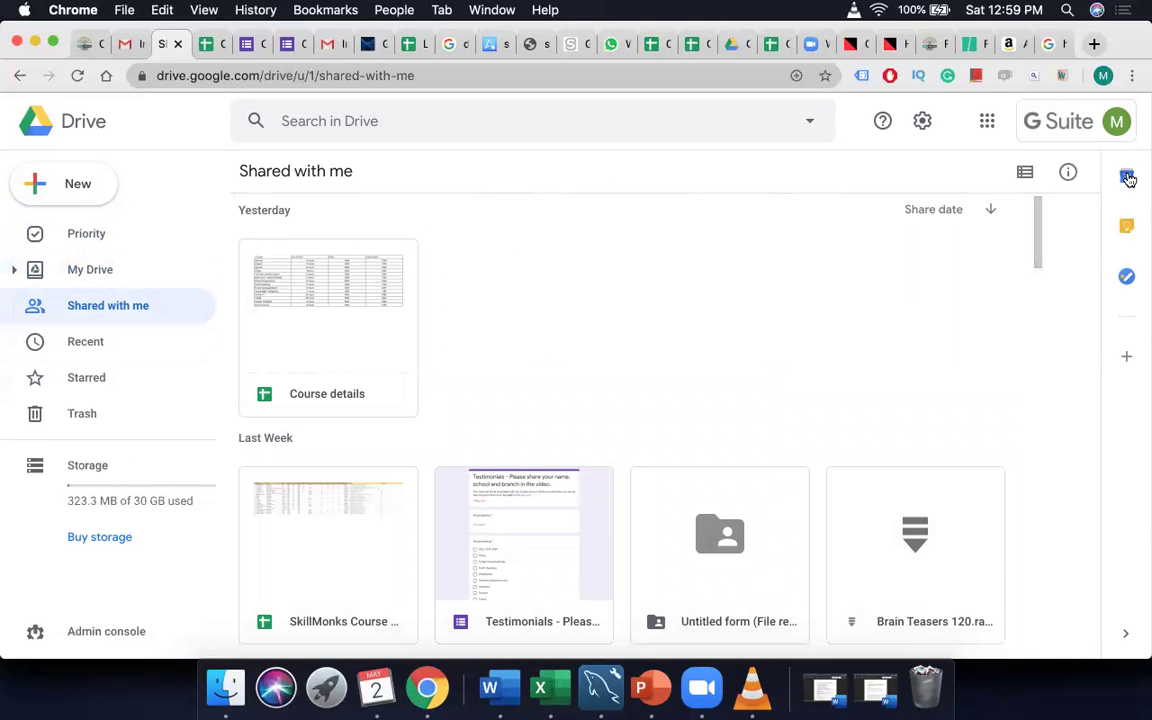
left_click(1110, 113)
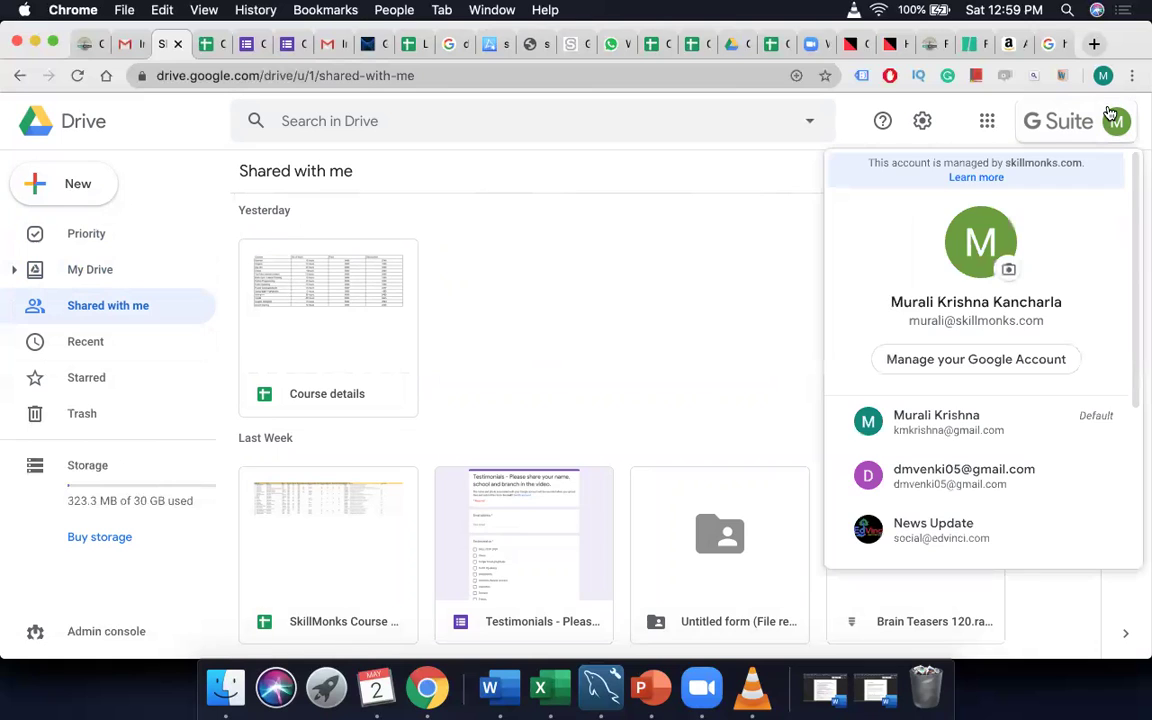
- Check which Google account is signed in on the Candidates Applications spreadsheet and compare it with the Drive and Gmail pages
left_click(612, 328)
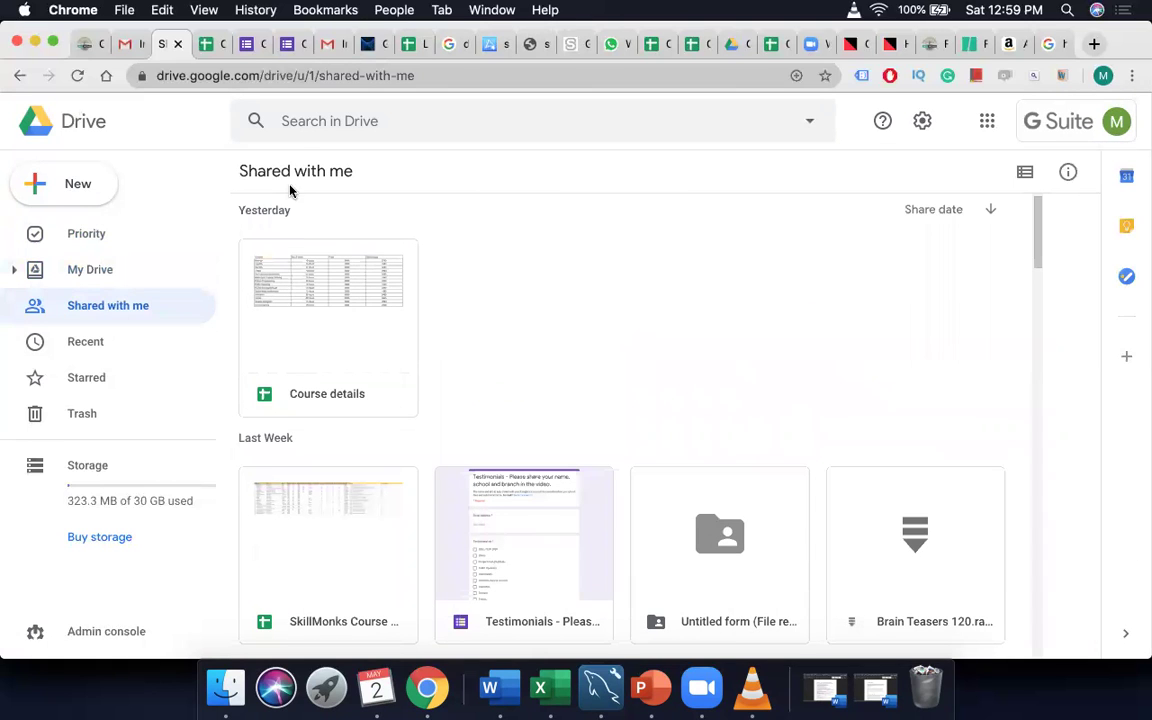
left_click(254, 48)
left_click(203, 44)
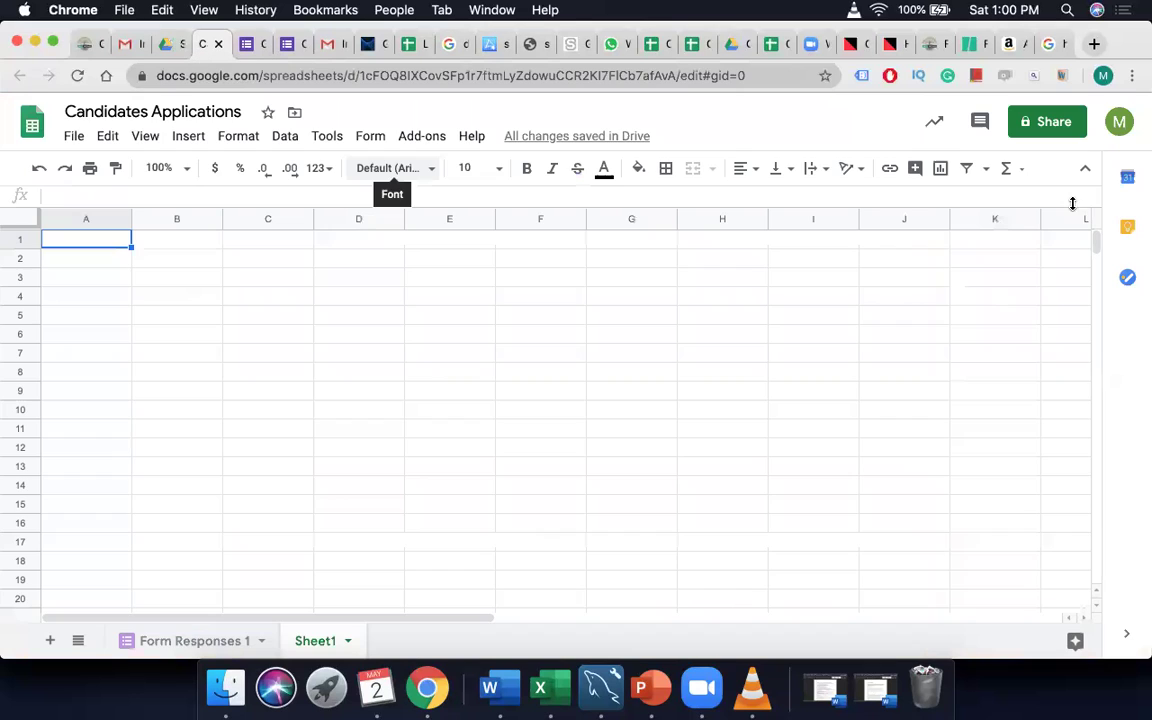
left_click(1119, 122)
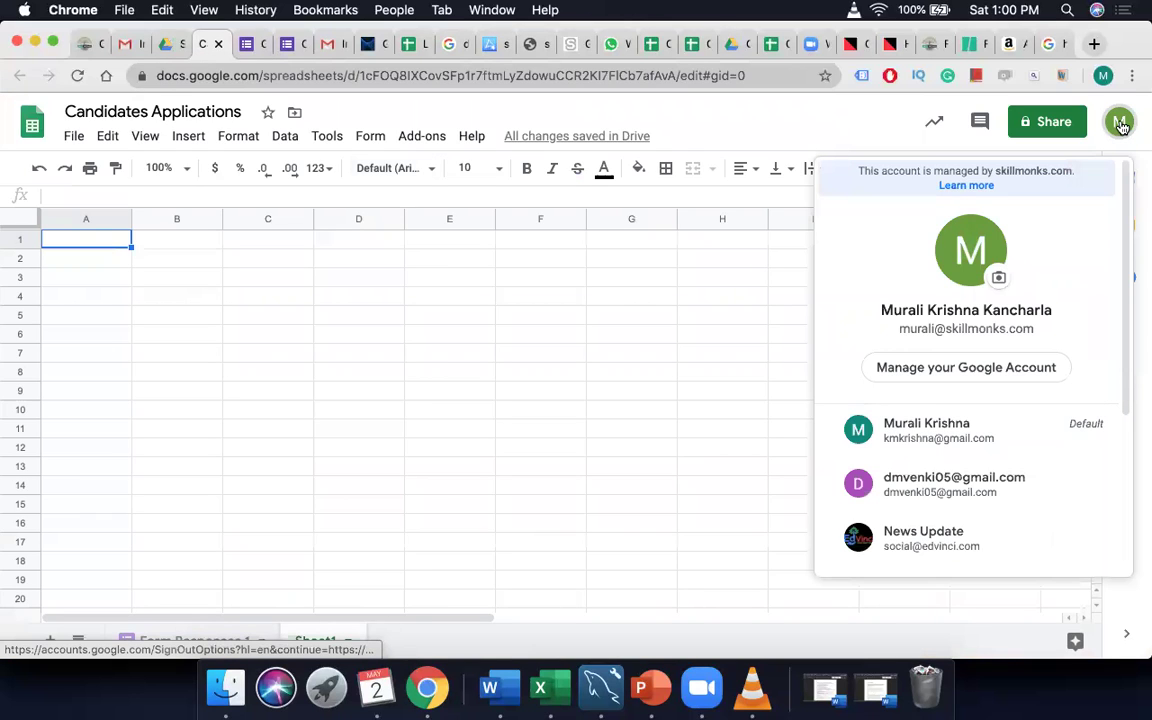
left_click(805, 132)
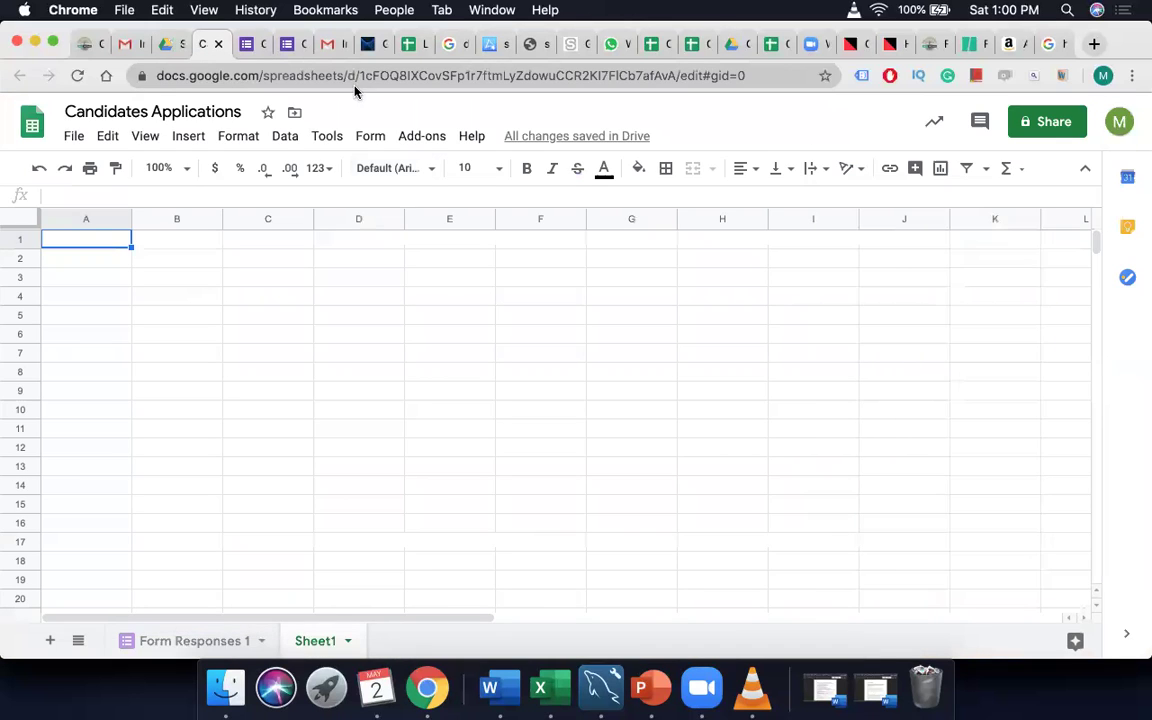
left_click(165, 45)
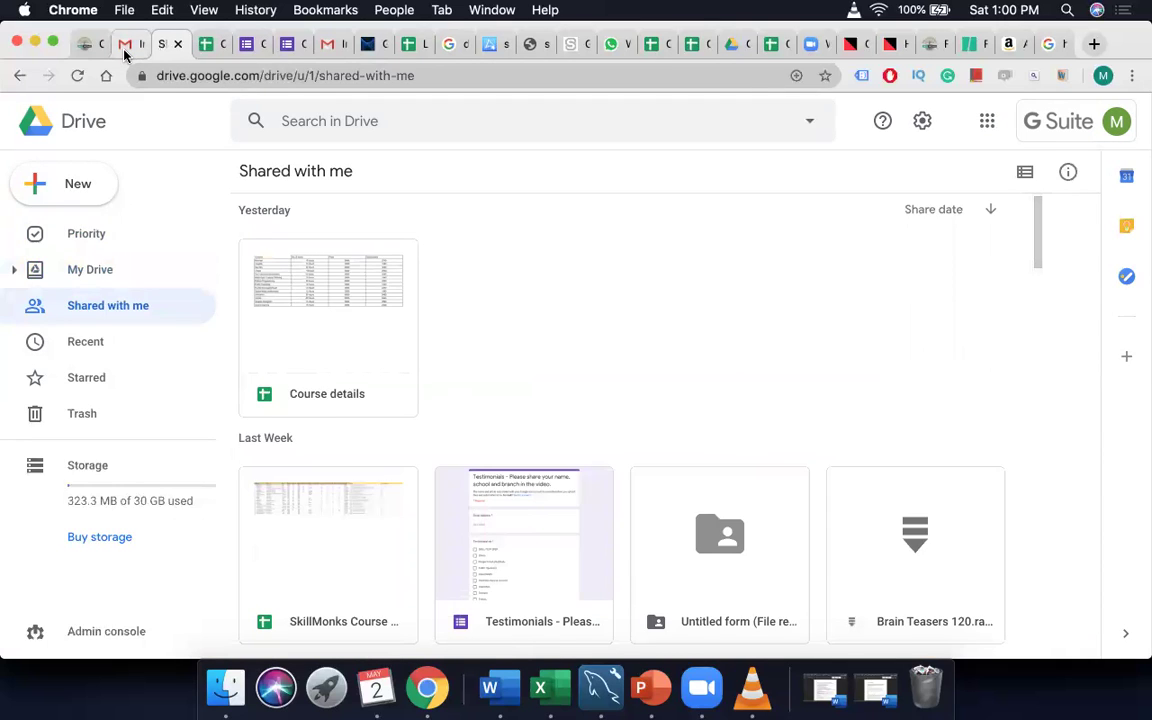
left_click(123, 45)
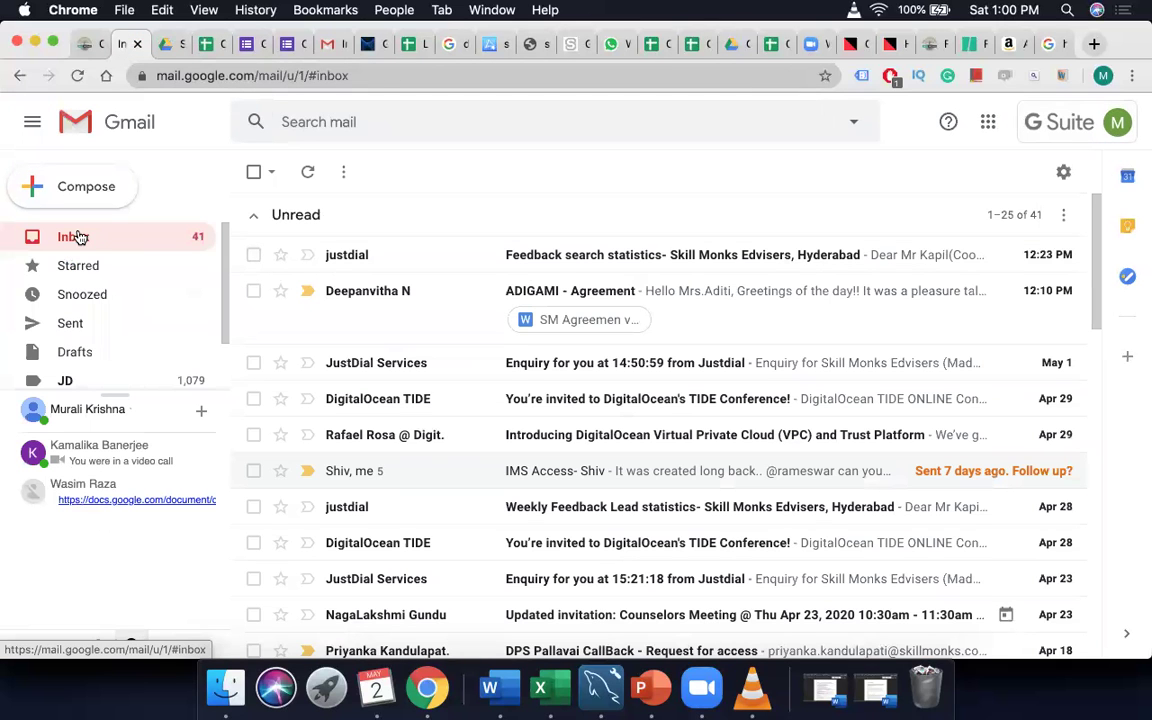
- Open the Drive folder of CV/Resume uploads from the form's response summary and copy the folder's web address
left_click(242, 44)
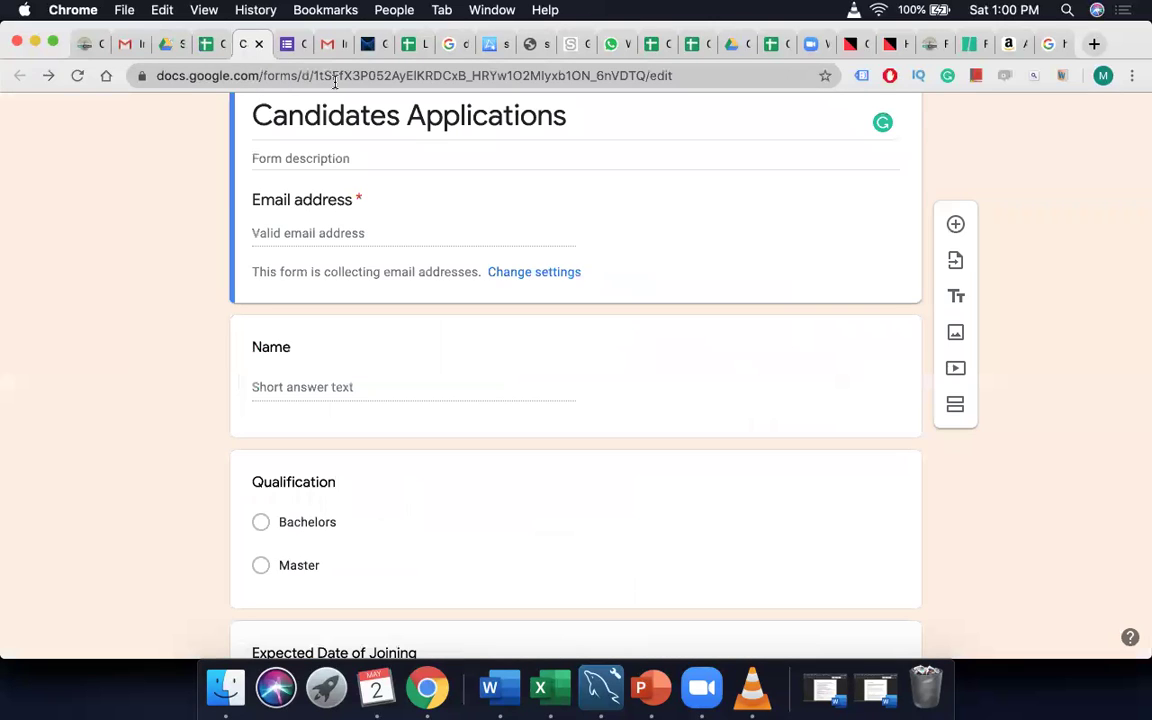
left_click(291, 46)
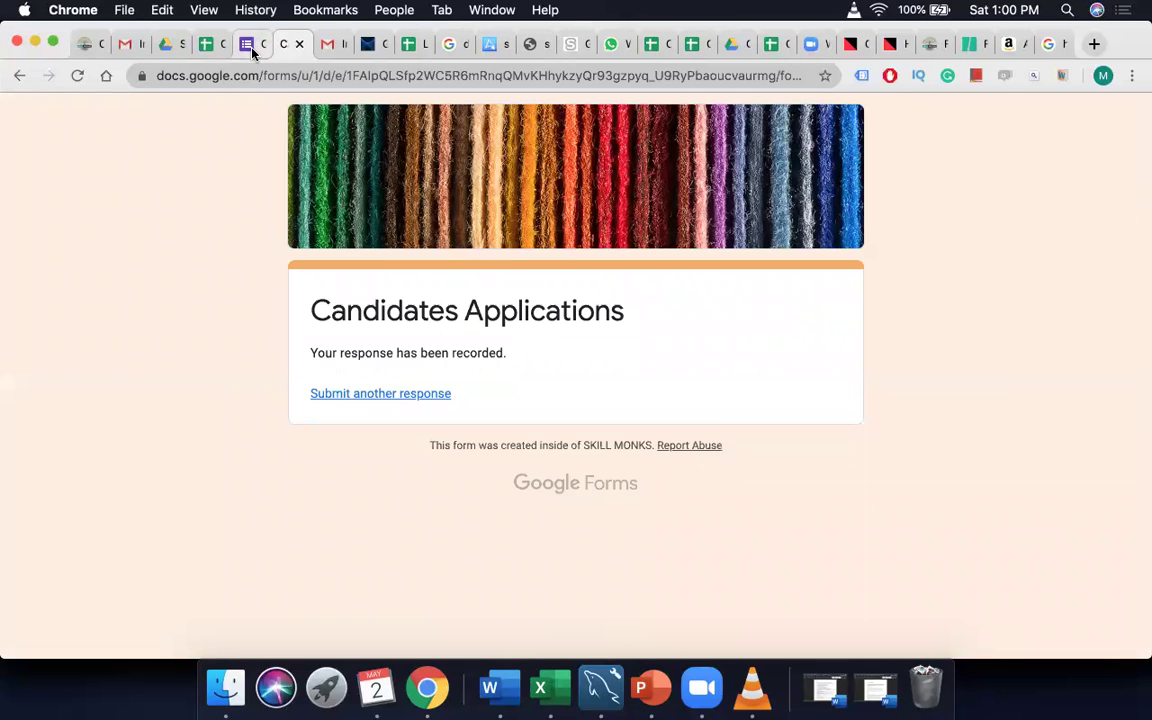
left_click(246, 45)
left_click(610, 173)
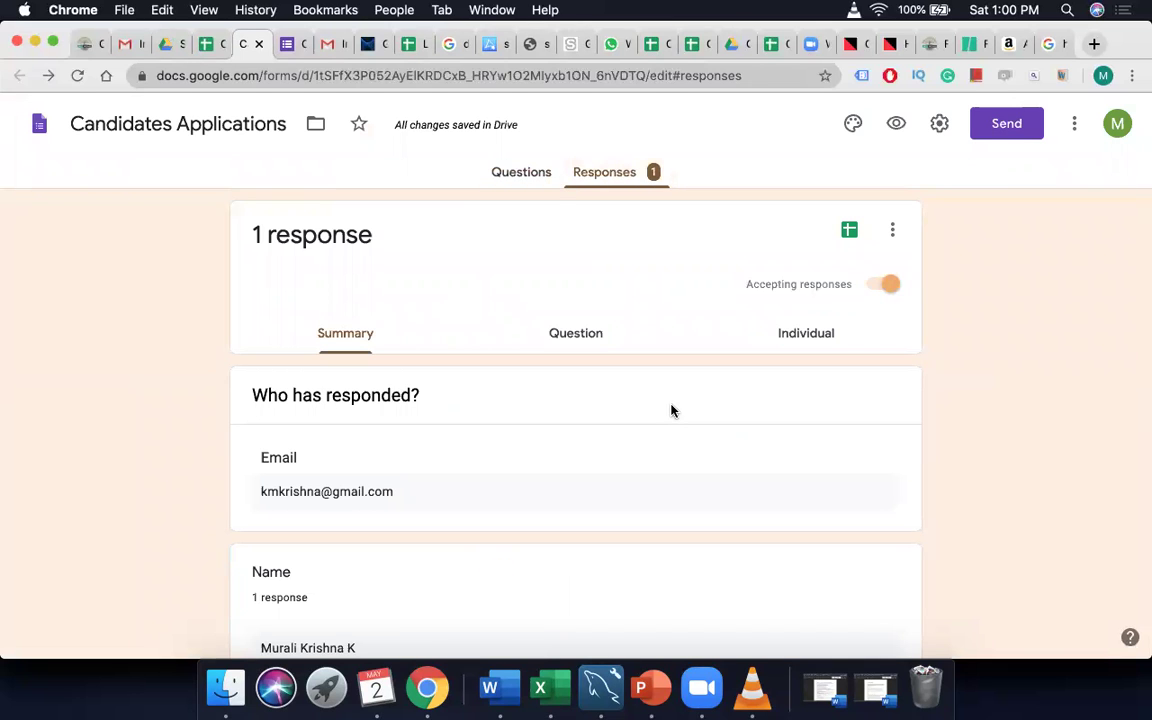
scroll(671, 410, "down", 6)
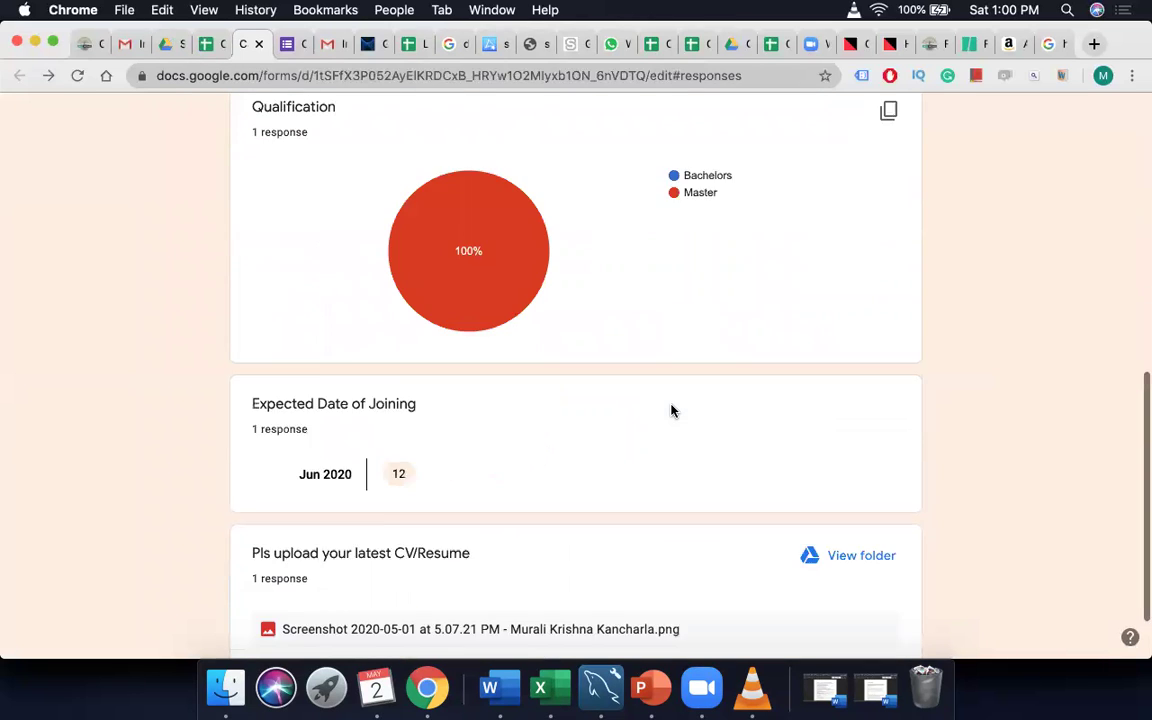
scroll(671, 410, "down", 1)
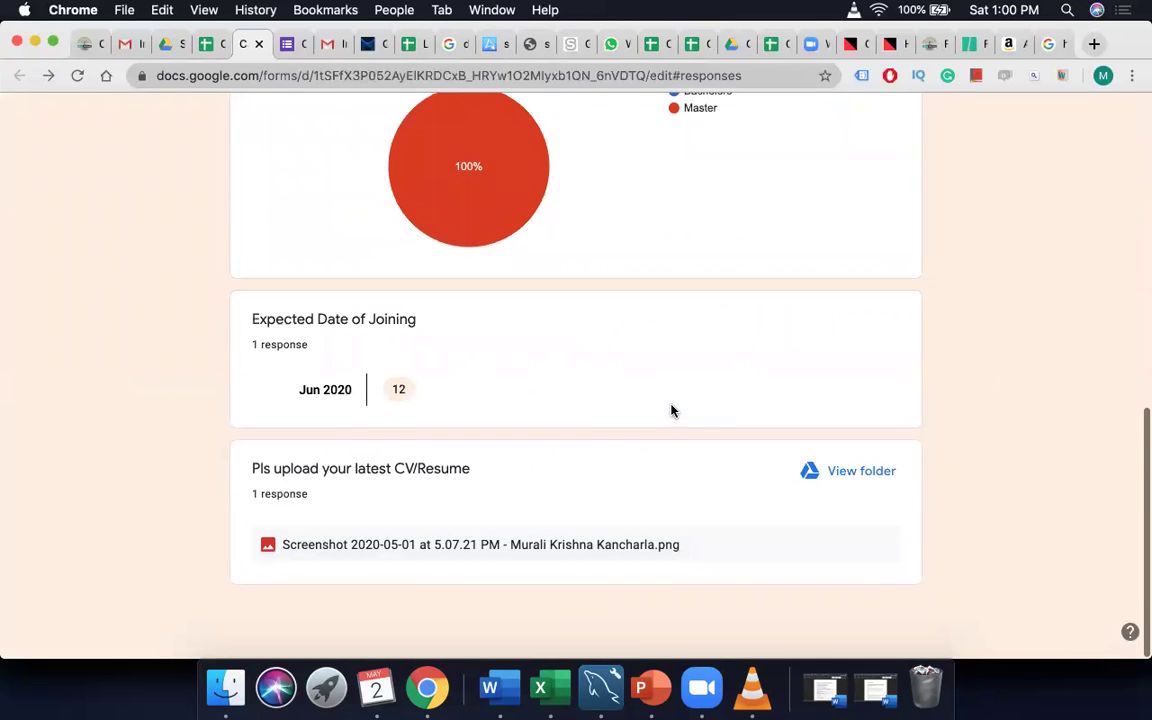
left_click(855, 477)
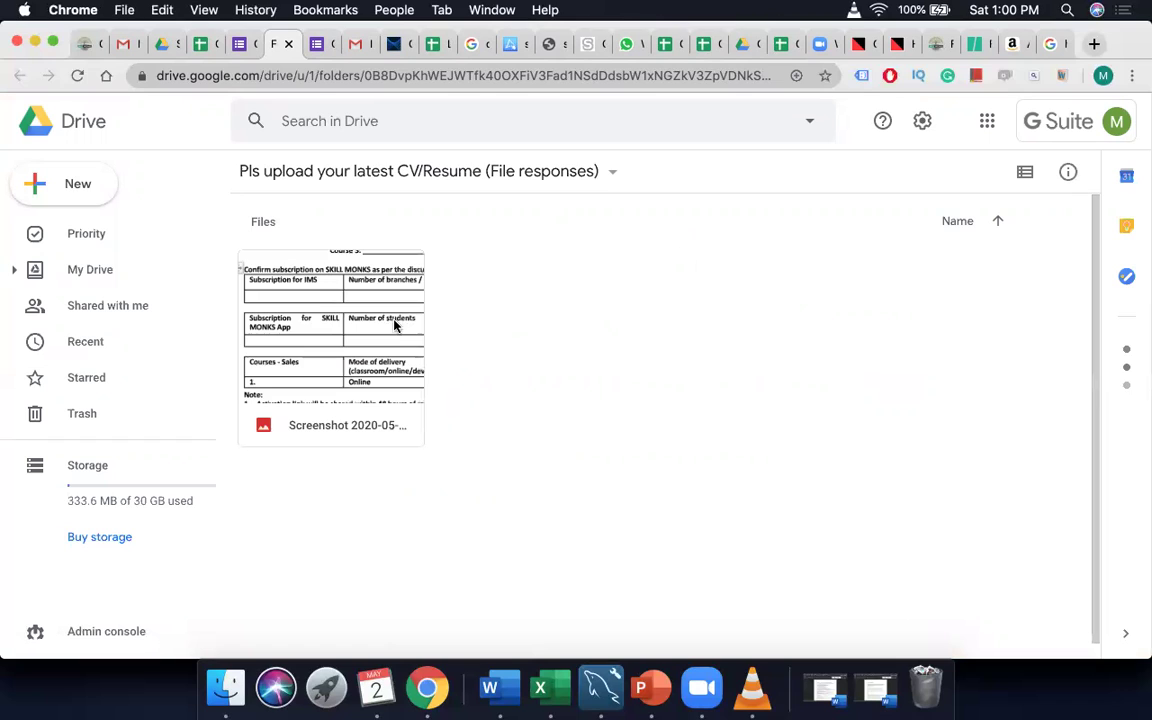
left_click(360, 78)
key("super+c")
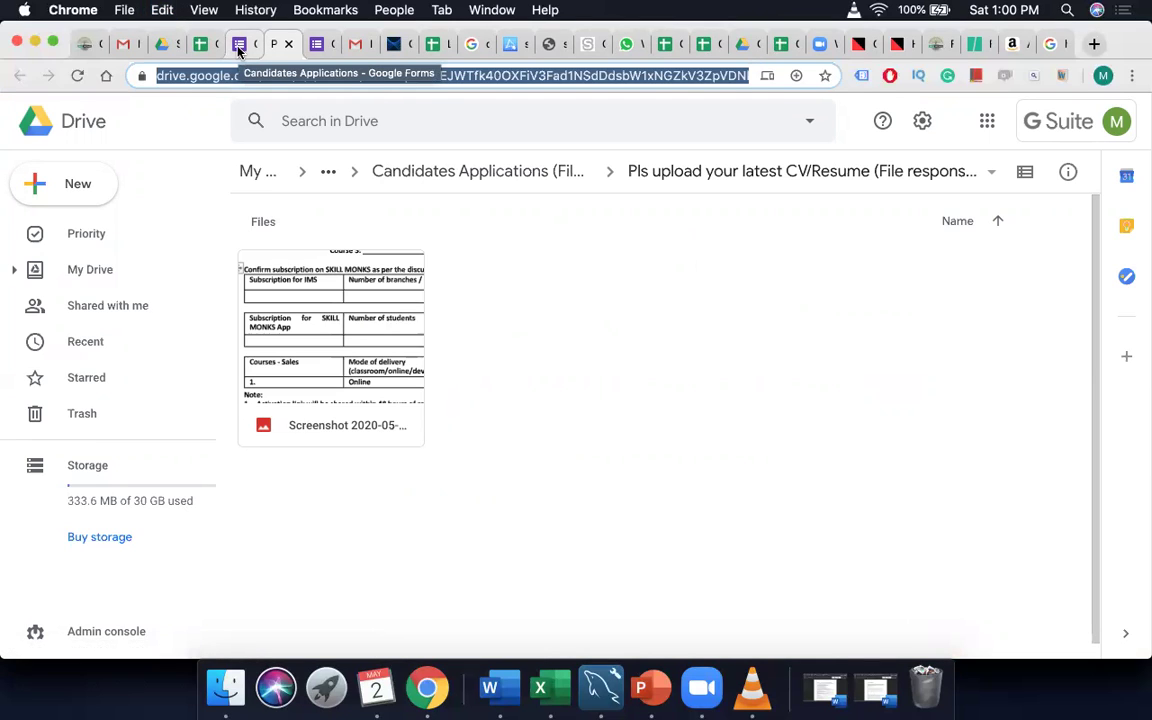
- Return to the Candidates Applications form's questions and review the general options in its settings
left_click(320, 46)
left_click(245, 44)
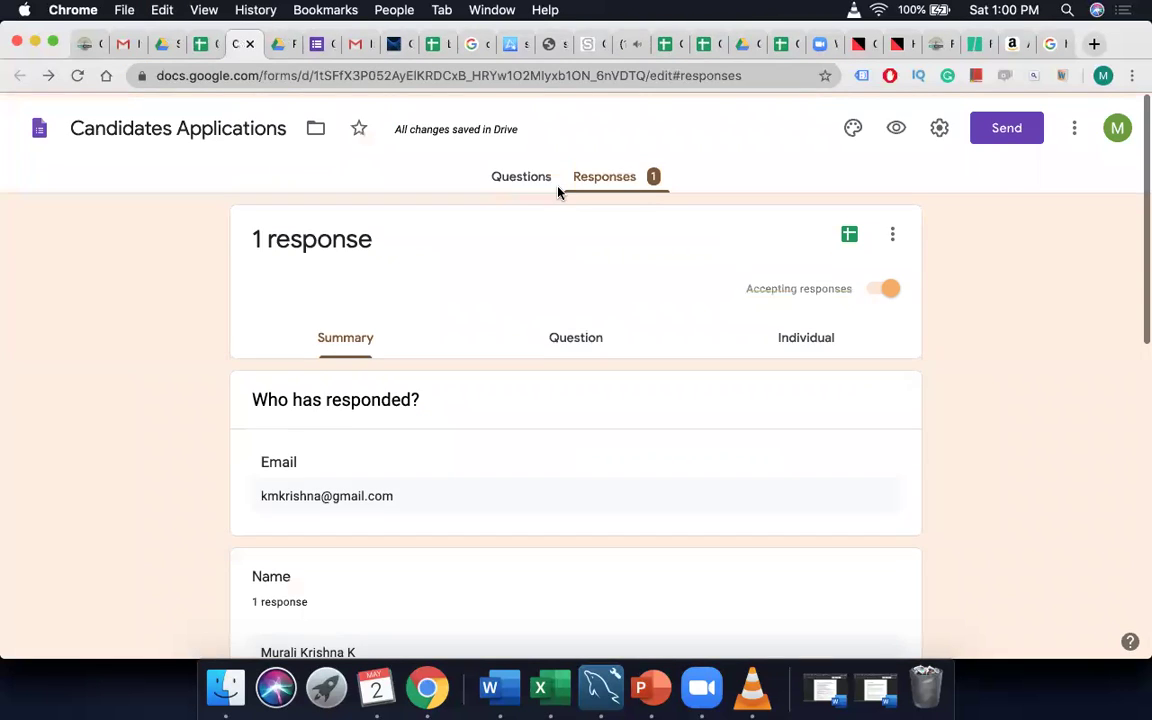
left_click(512, 177)
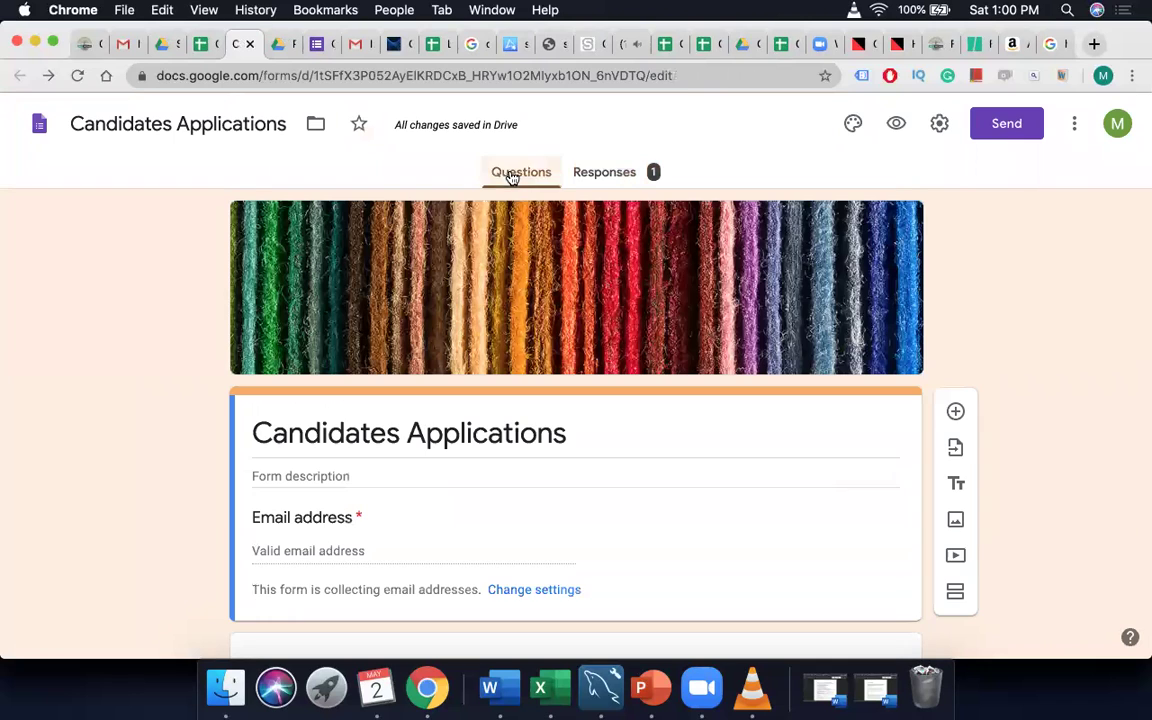
left_click(939, 130)
scroll(635, 406, "down", 5)
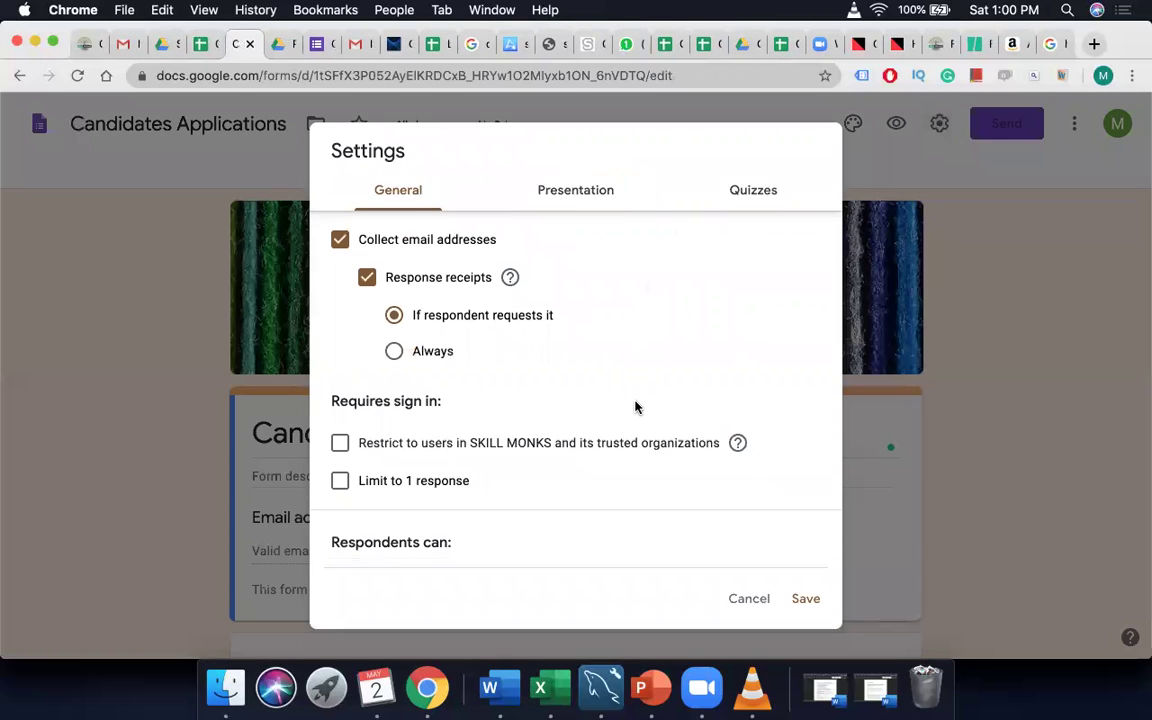
scroll(635, 406, "up", 5)
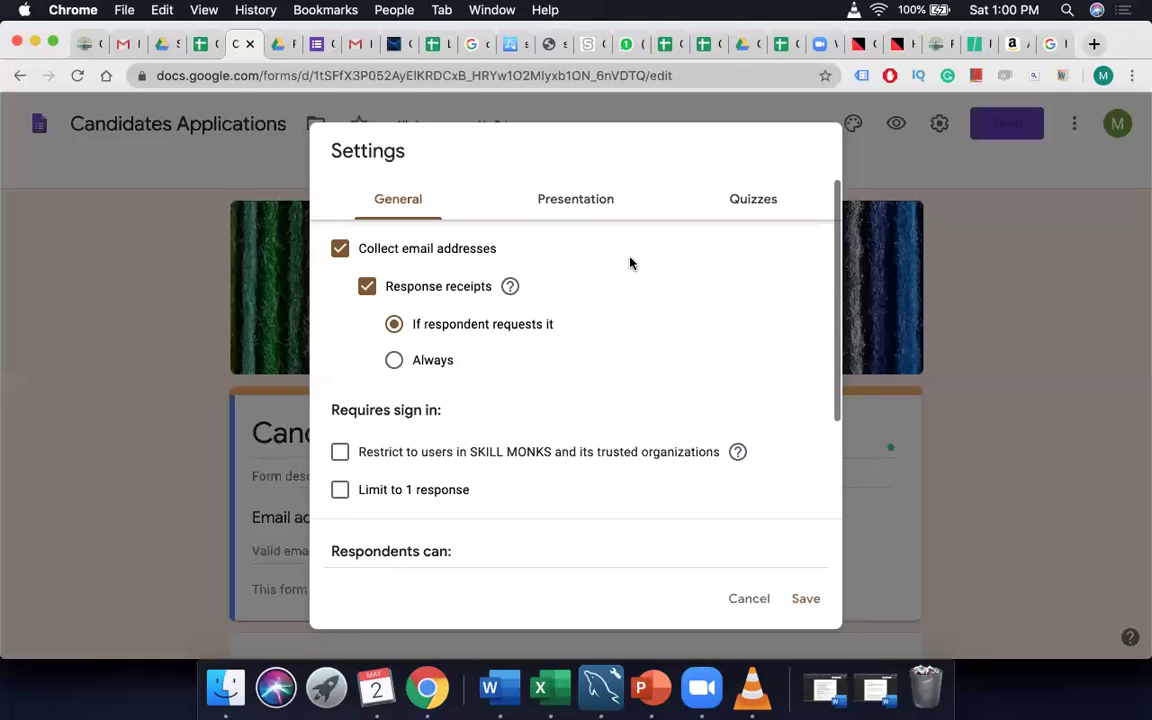
- Save the confirmation message as "Thank you for showing interest for a position in SkillMonks. We will get back to you soon."
left_click(576, 211)
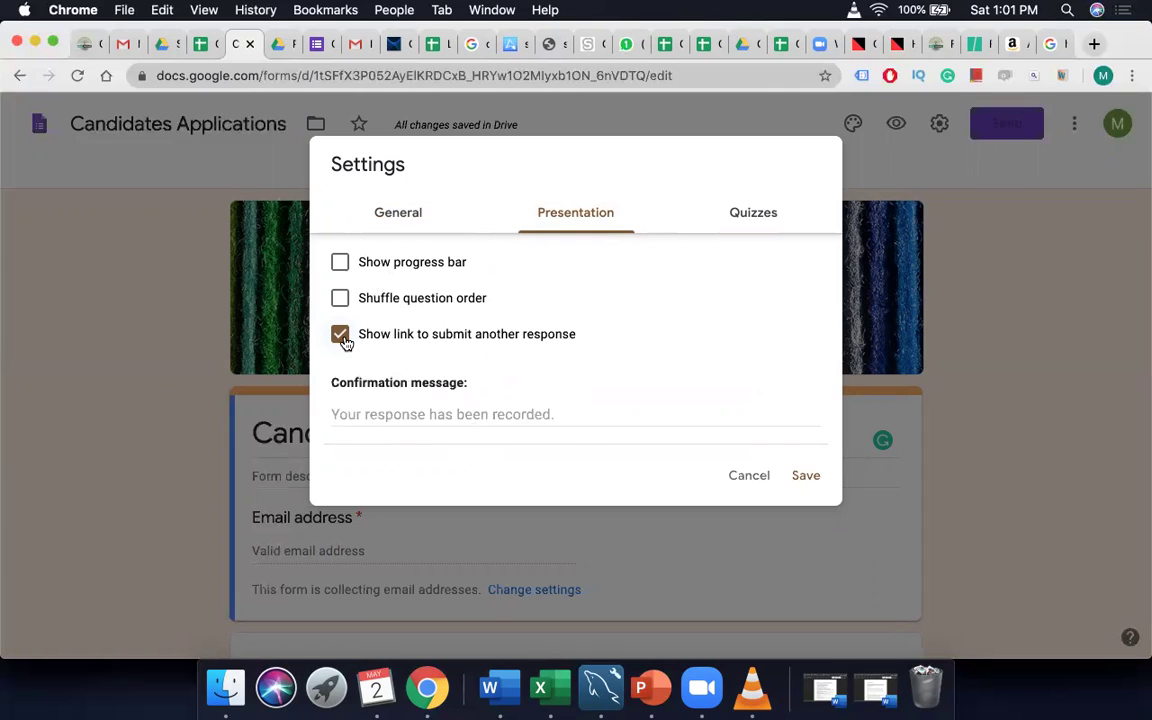
left_click(411, 413)
type("Thanl")
key("BackSpace")
type("ks you")
key("BackSpace")
key("BackSpace")
key("BackSpace")
key("BackSpace")
key("BackSpace")
type("you for ")
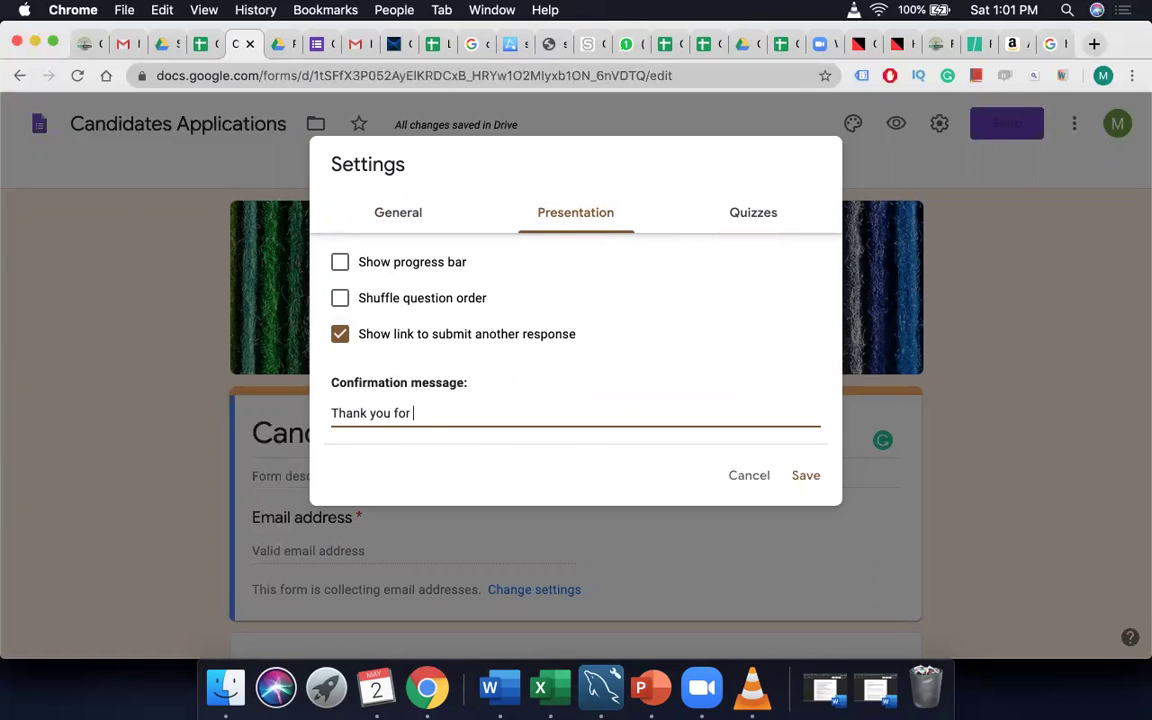
type("showing intes")
type("resting")
key("BackSpace")
key("BackSpace")
key("BackSpace")
key("BackSpace")
key("BackSpace")
key("BackSpace")
key("BackSpace")
key("BackSpace")
type("resing")
key("BackSpace")
key("BackSpace")
type("st in the pos")
key("BackSpace")
key("BackSpace")
key("BackSpace")
key("BackSpace")
key("BackSpace")
key("BackSpace")
key("BackSpace")
key("BackSpace")
key("BackSpace")
key("BackSpace")
type("for the")
key("BackSpace")
key("BackSpace")
key("BackSpace")
key("BackSpace")
type("a pist")
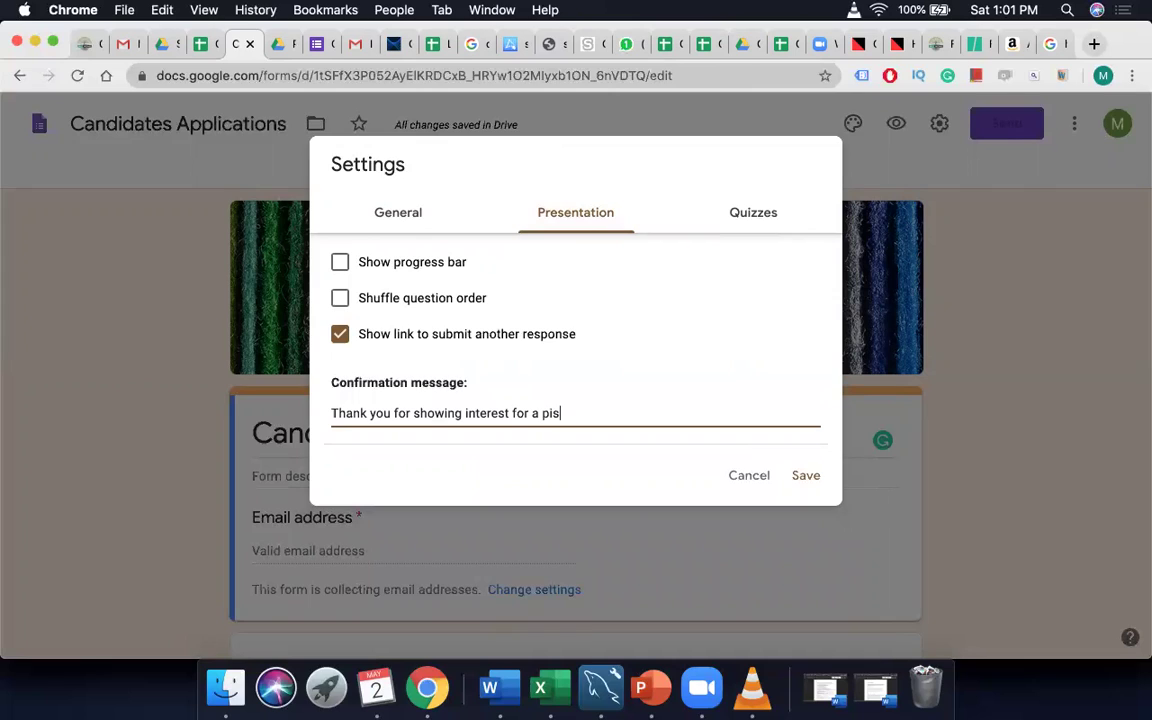
key("BackSpace")
key("BackSpace")
key("BackSpace")
type("osition in SkillMonks. We will get back to you soon.")
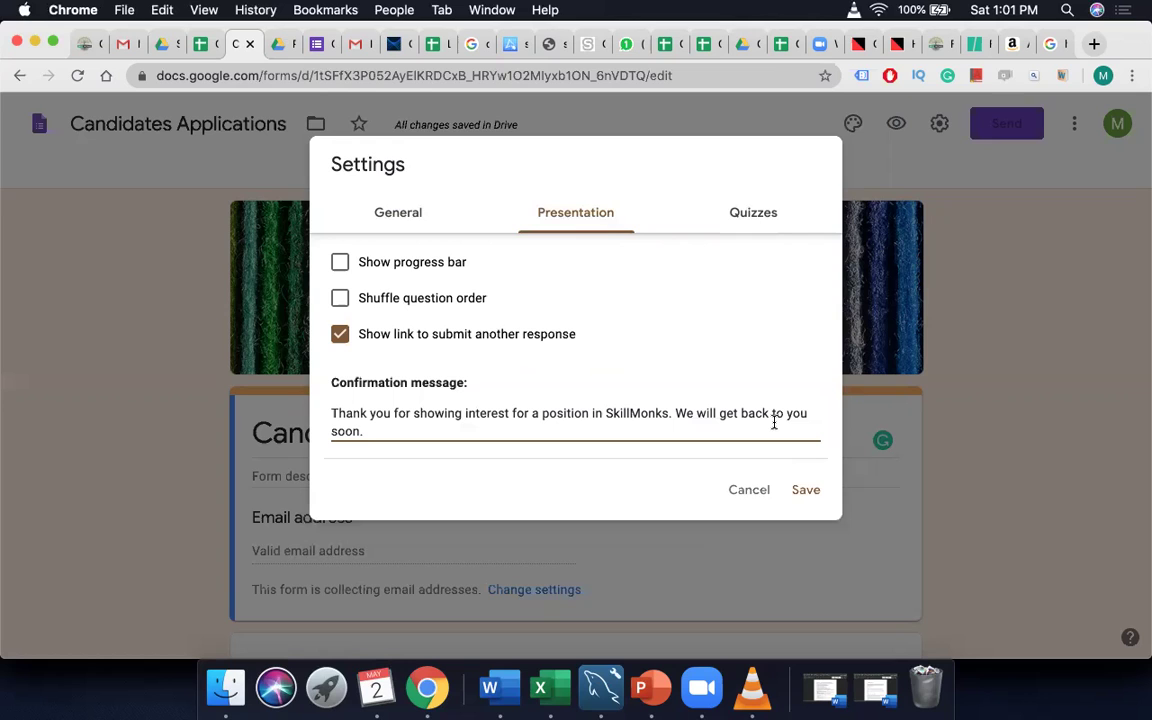
left_click(822, 494)
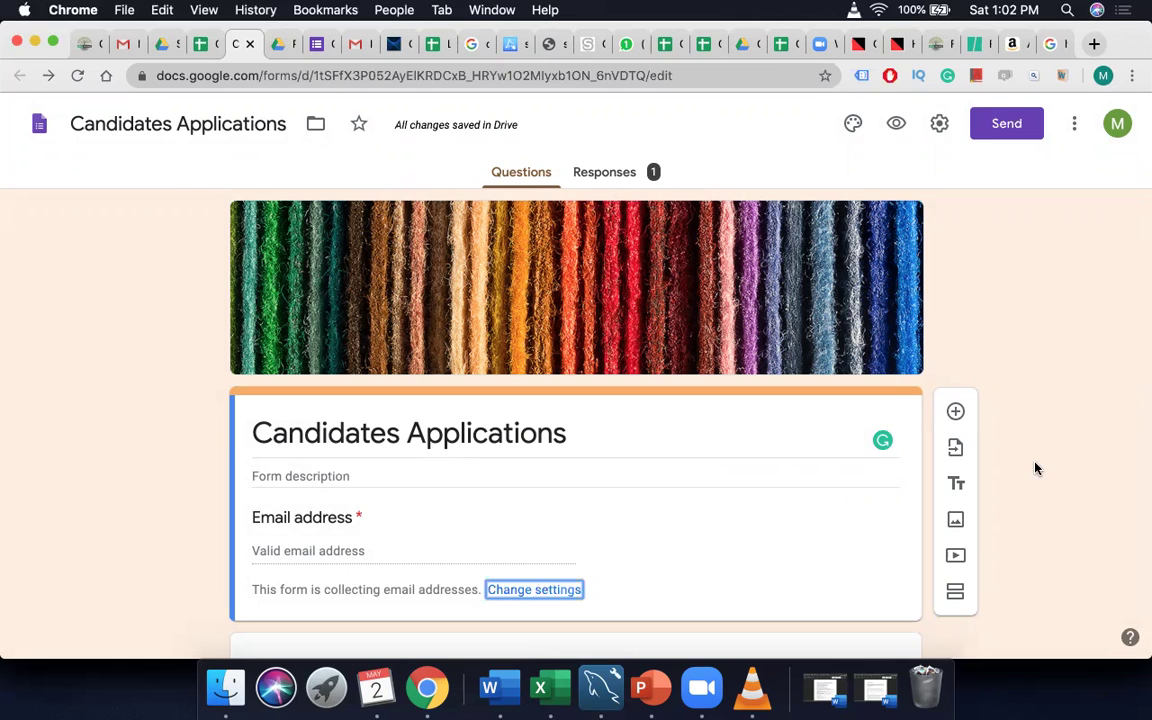
- Review the form's general and presentation settings, including the confirmation message, and leave without saving
left_click(937, 130)
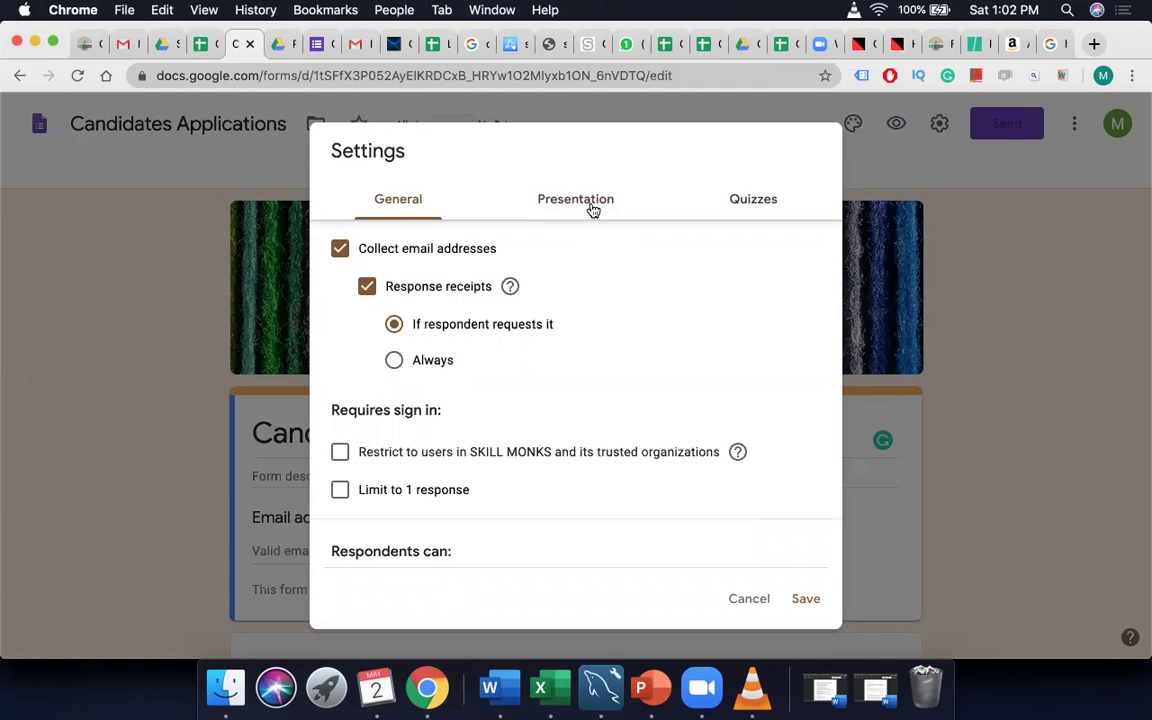
scroll(612, 440, "down", 3)
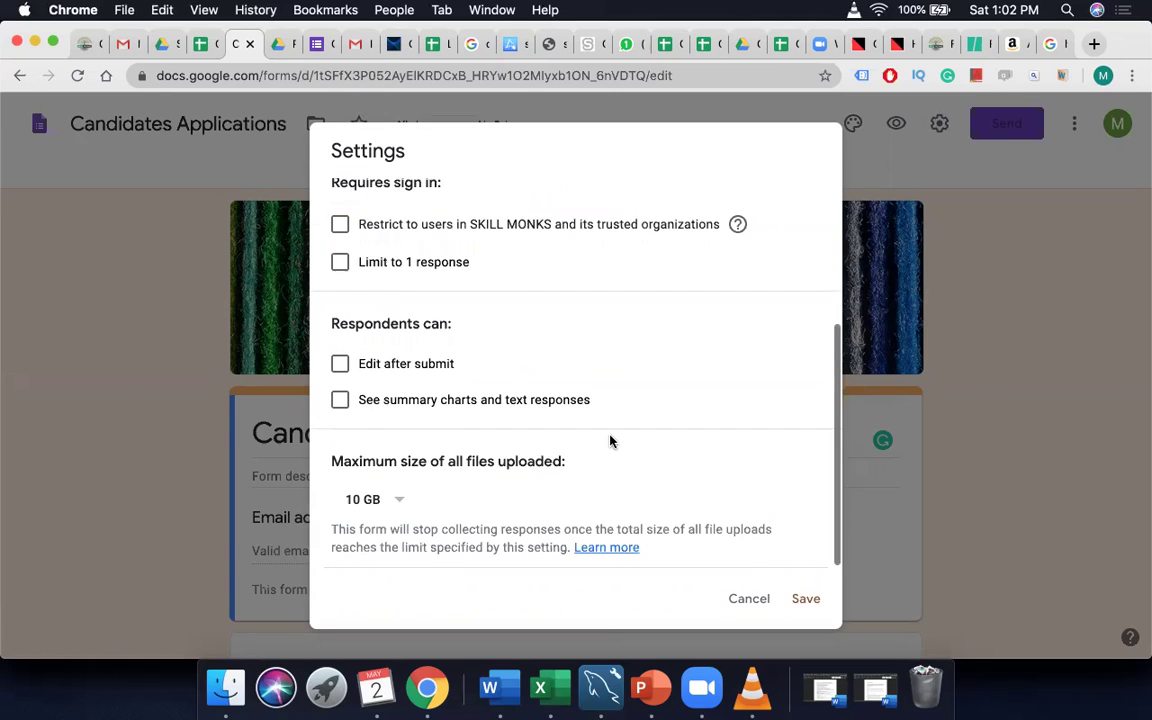
scroll(612, 440, "up", 3)
left_click(577, 196)
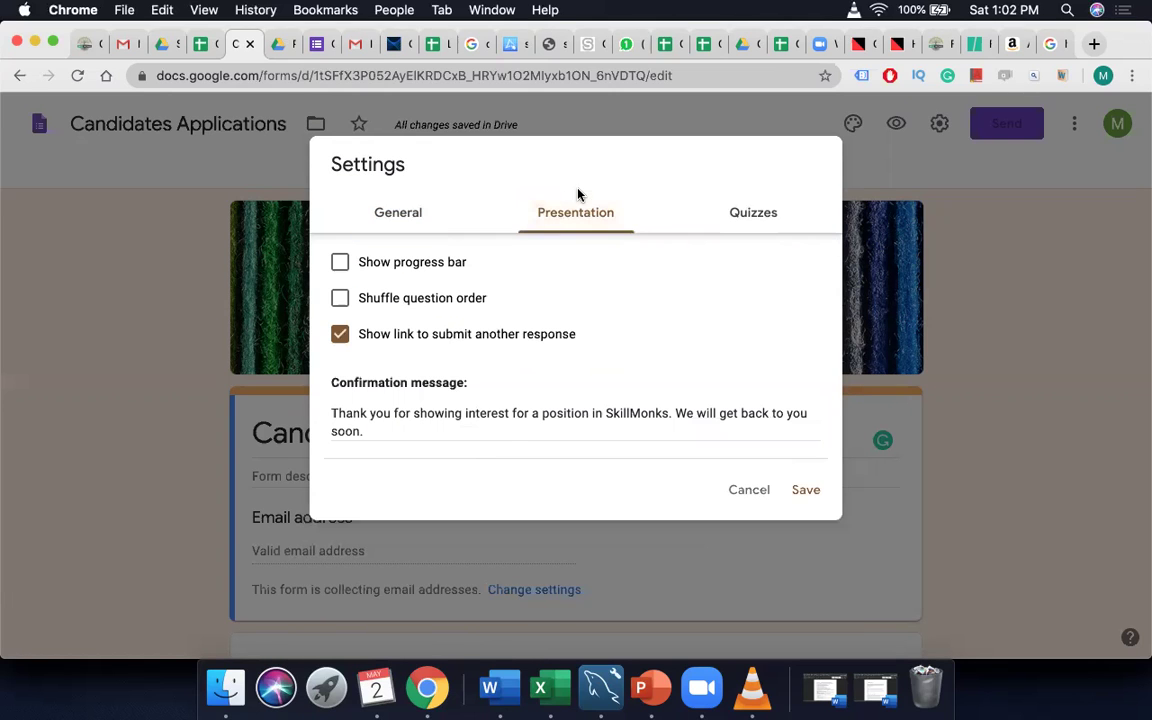
left_click(746, 491)
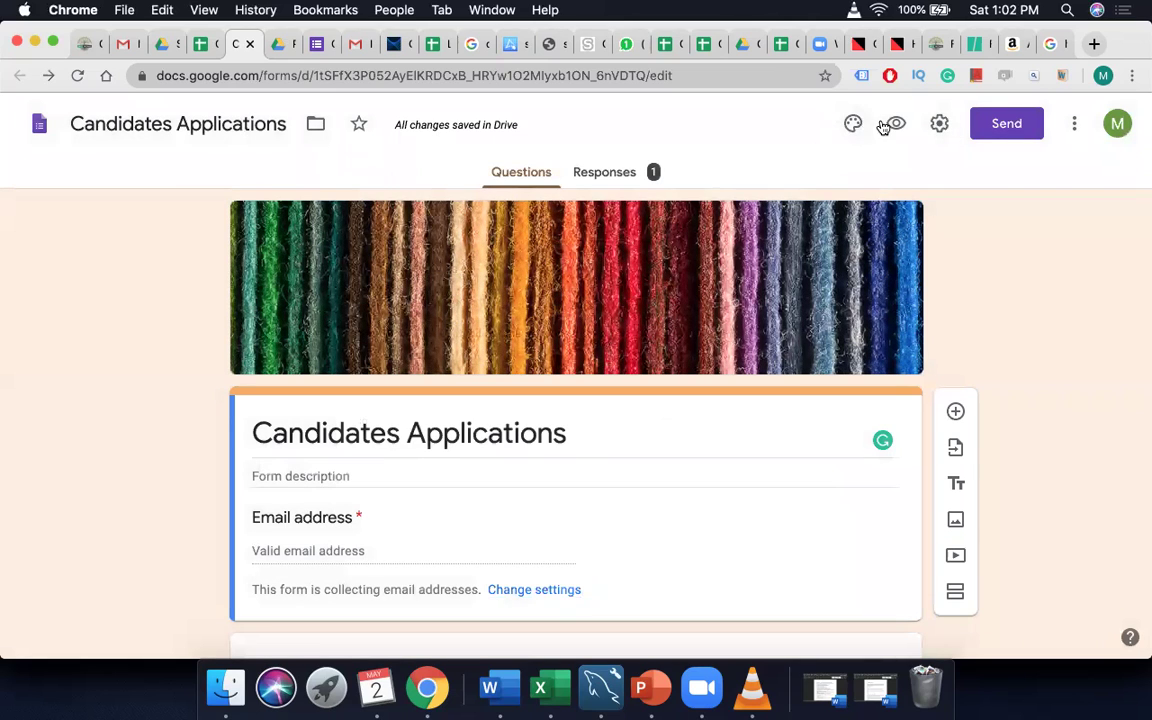
- Generate a shortened link for sending the form and copy it
left_click(998, 125)
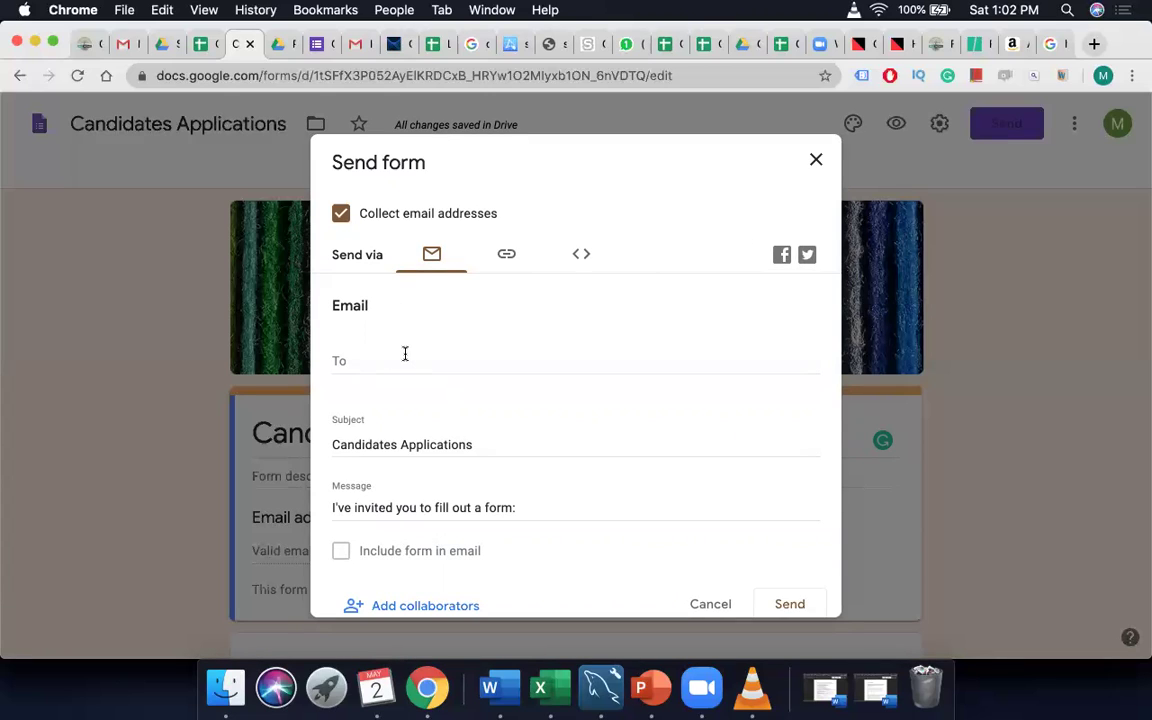
left_click(506, 256)
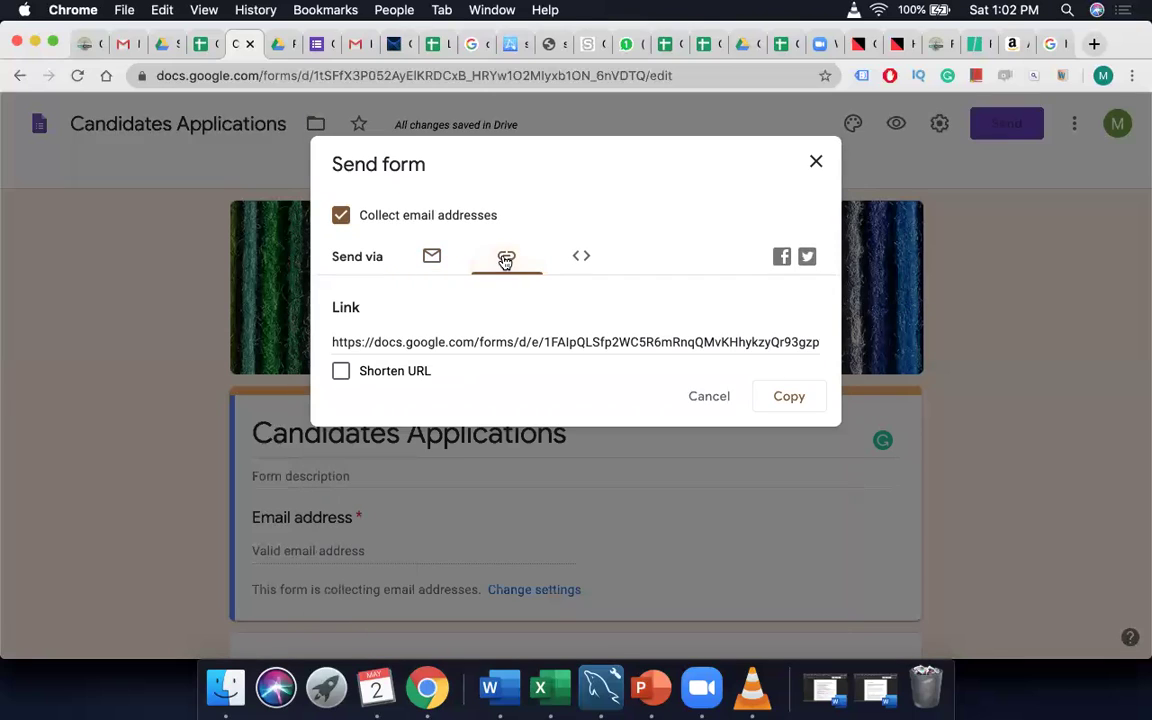
left_click(340, 372)
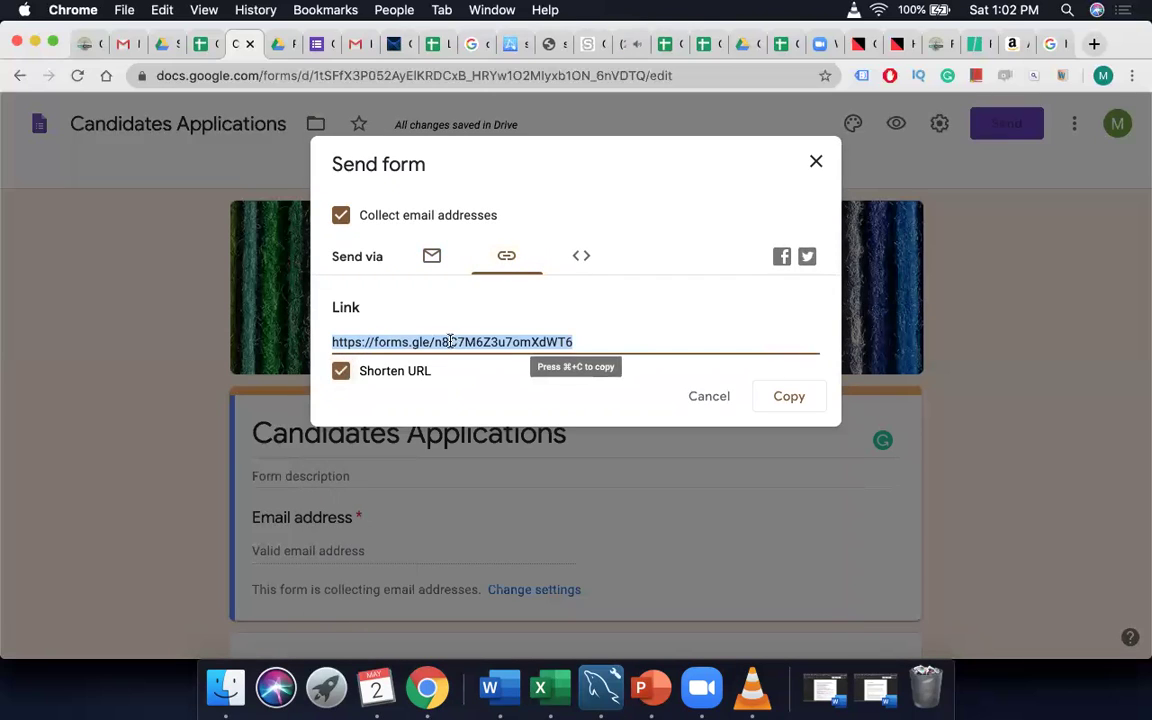
left_click(795, 404)
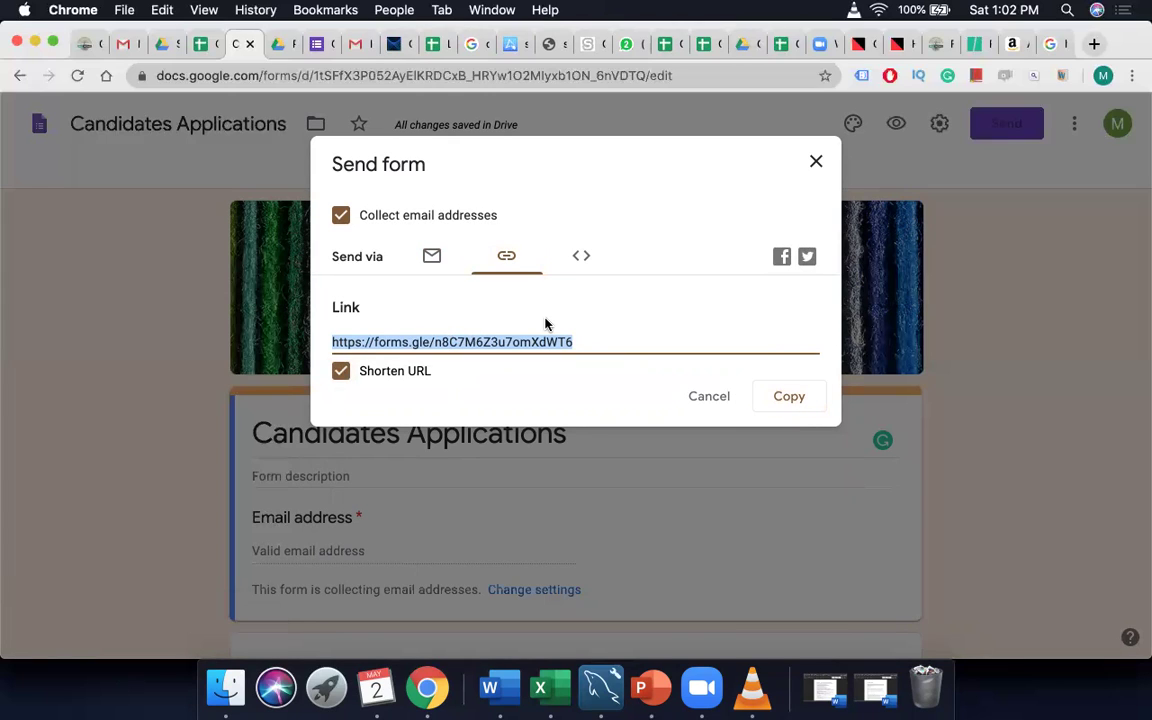
- Check the HTML embed option for sending the form, copy the shortened link again and return to the form
left_click(580, 260)
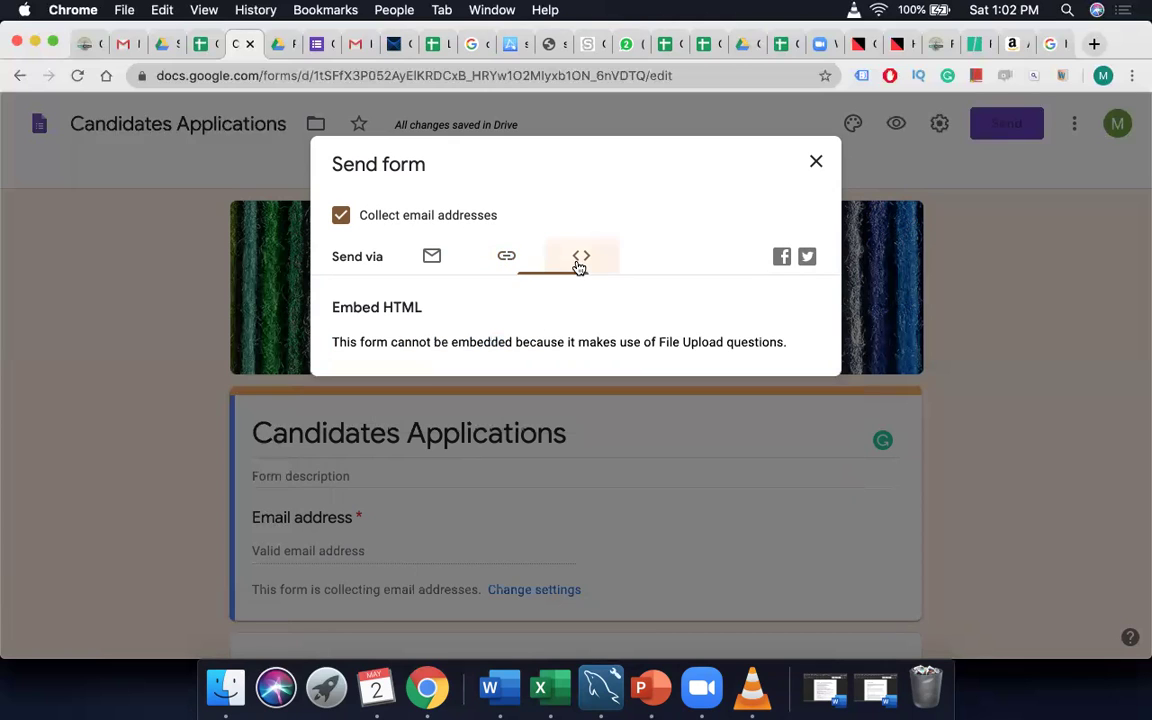
left_click(500, 260)
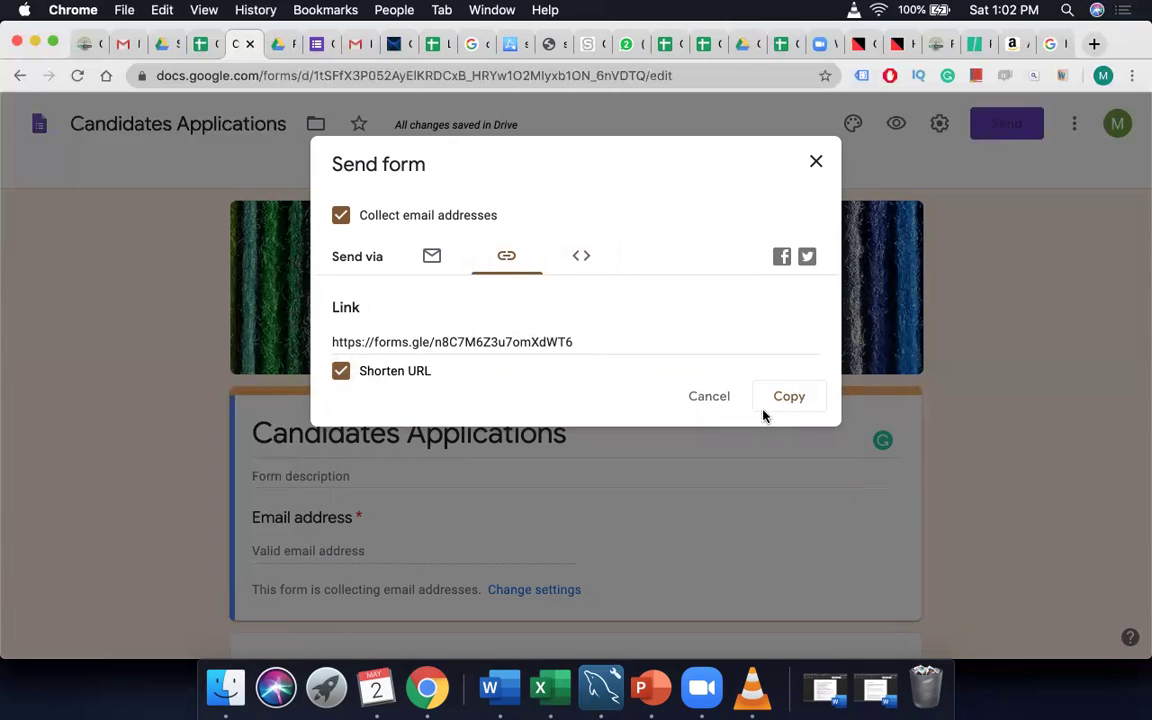
left_click(789, 396)
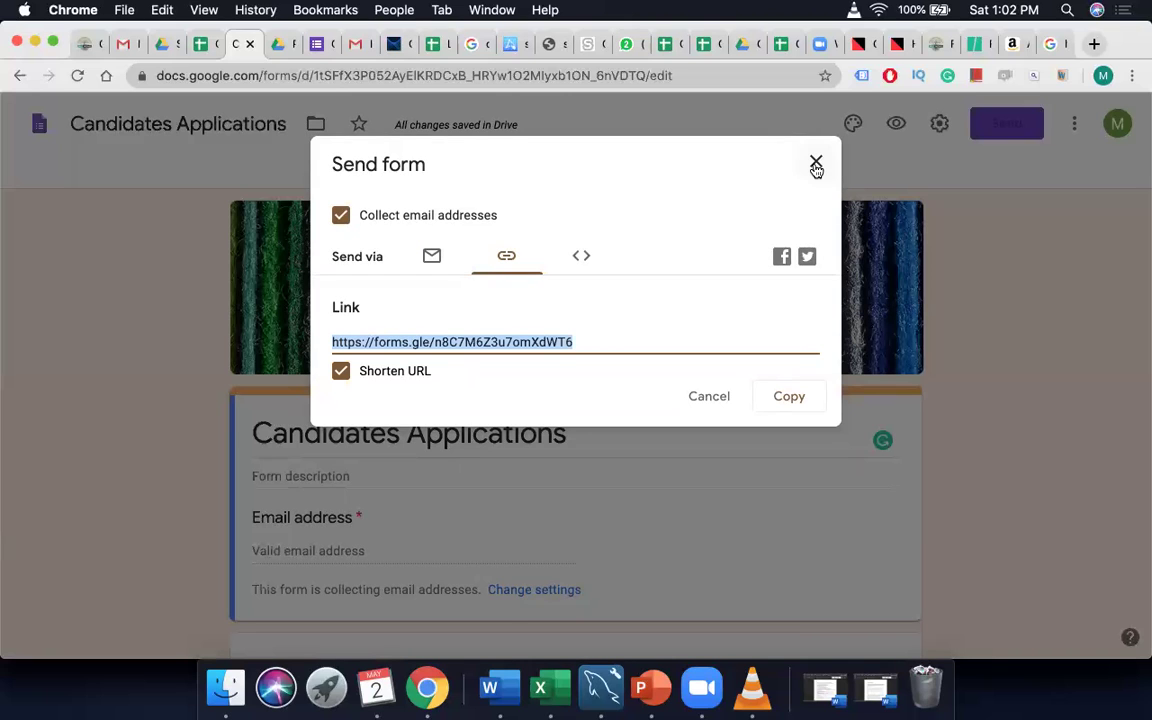
left_click(816, 165)
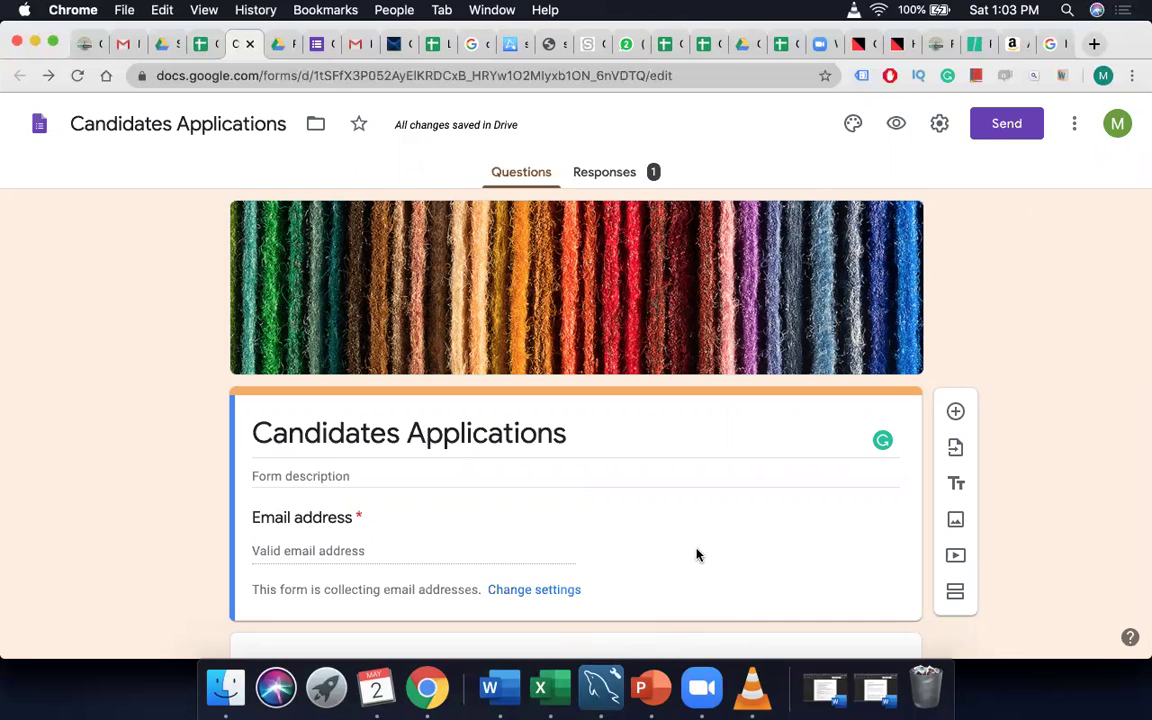
left_click(703, 690)
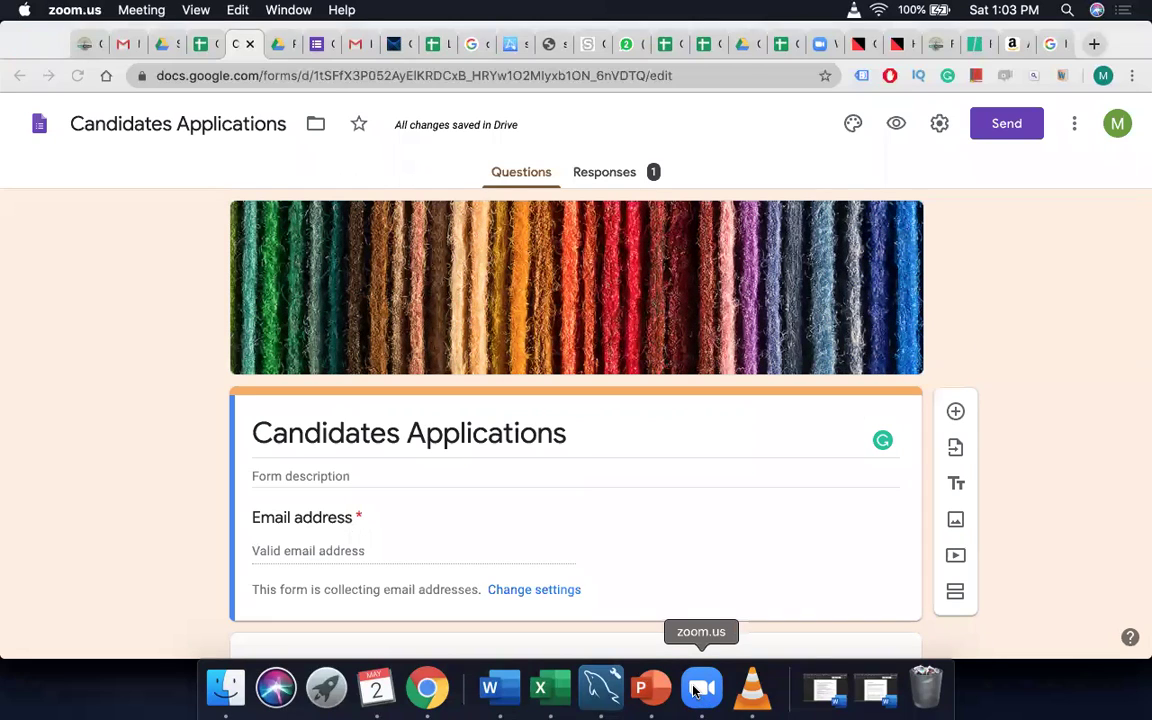